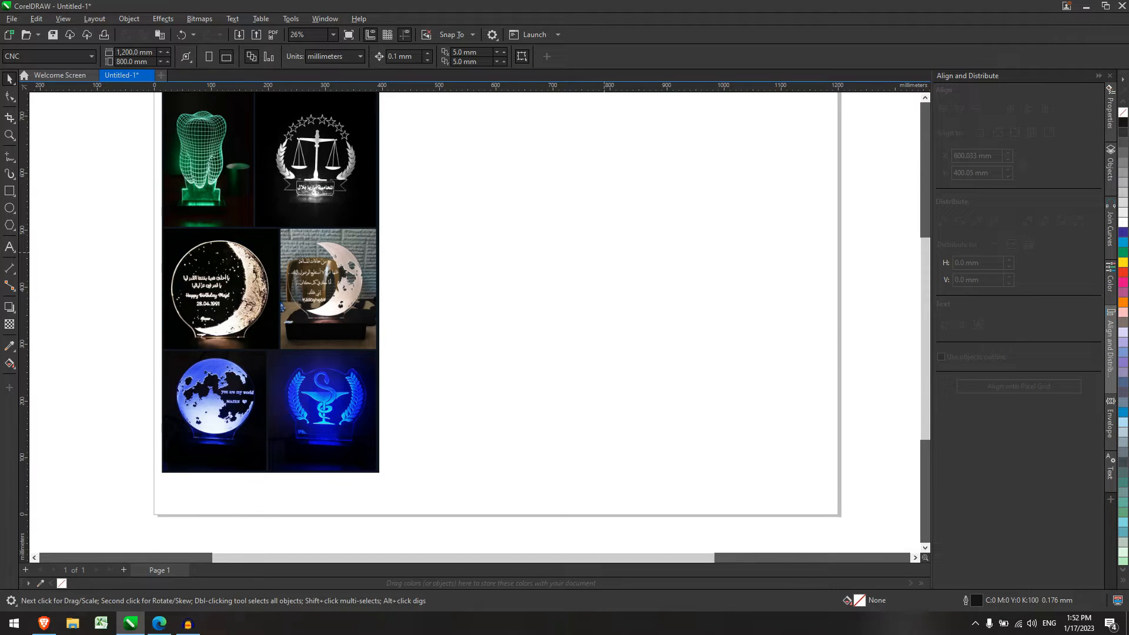
# Move the lamp photo collage lower onto the page, then switch to the moon image search in Edge.
pyautogui.scroll(1, 529, 213)
pyautogui.scroll(-1, 336, 234)
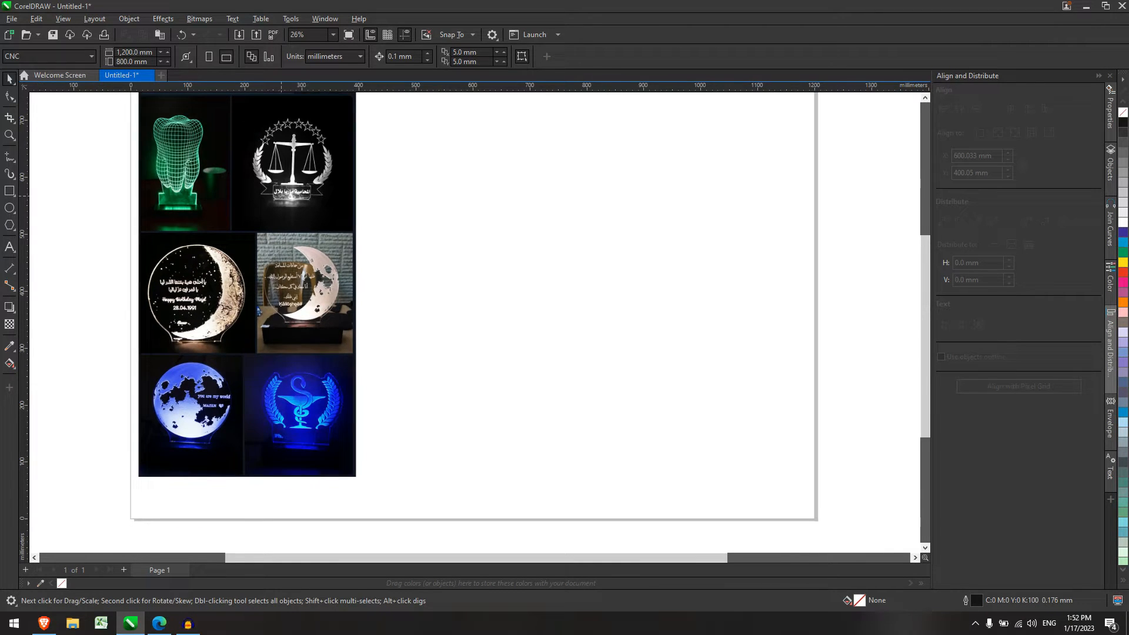
pyautogui.moveTo(282, 196); pyautogui.dragTo(280, 234)
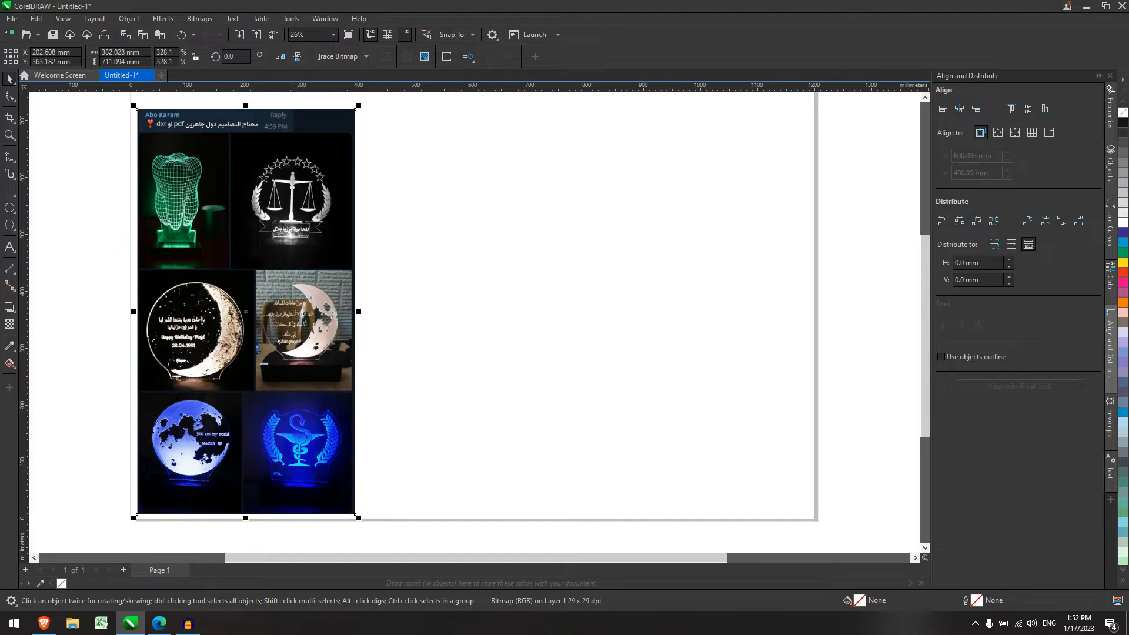
pyautogui.press('Escape')
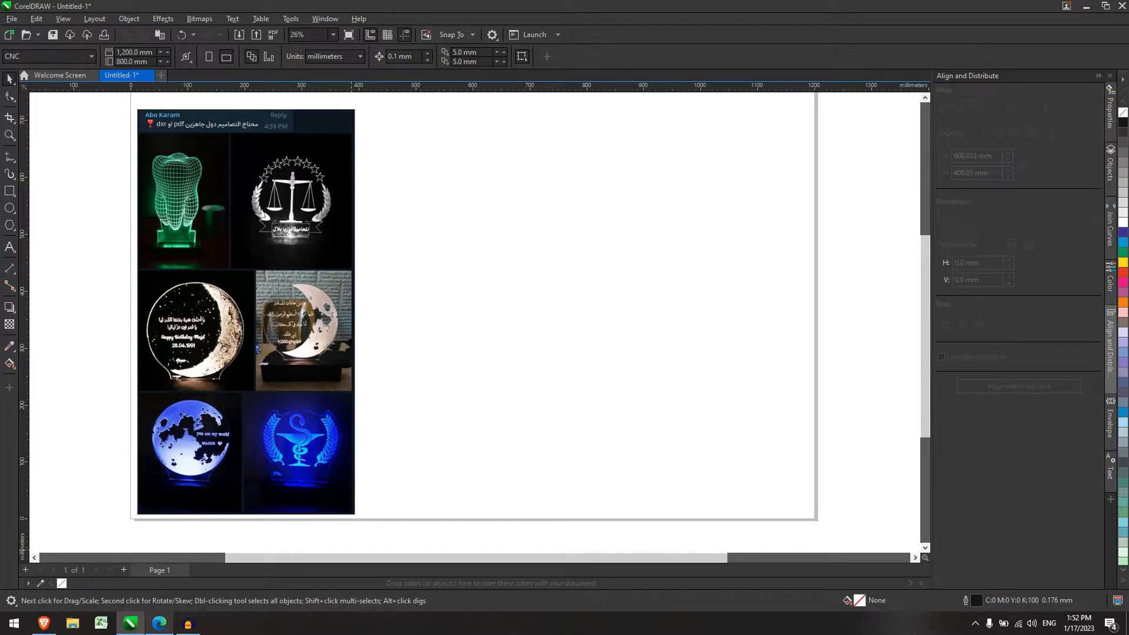
pyautogui.click(159, 623)
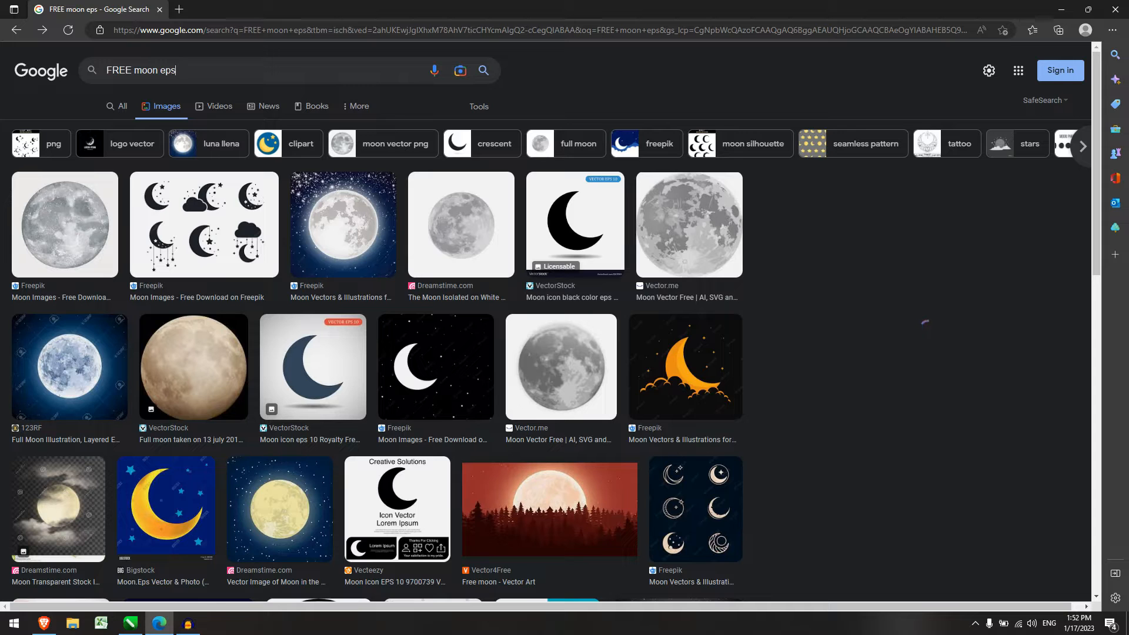
# Find the moon phases vector in the FREE moon eps results and open its UIDownload page.
pyautogui.scroll(-4, 929, 333)
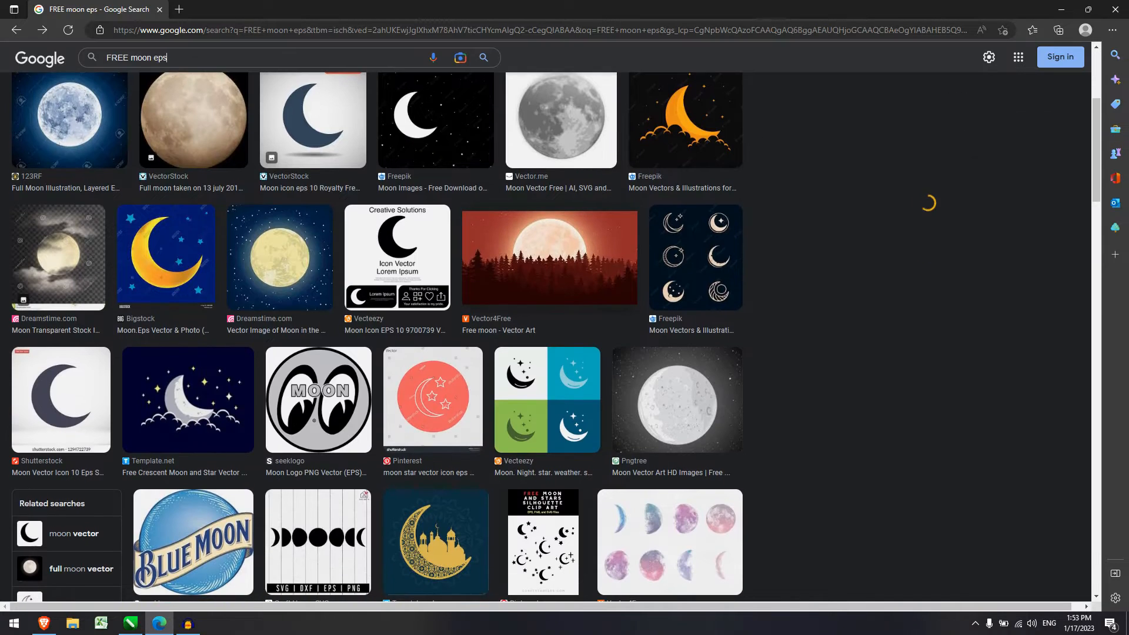
pyautogui.scroll(-5, 926, 203)
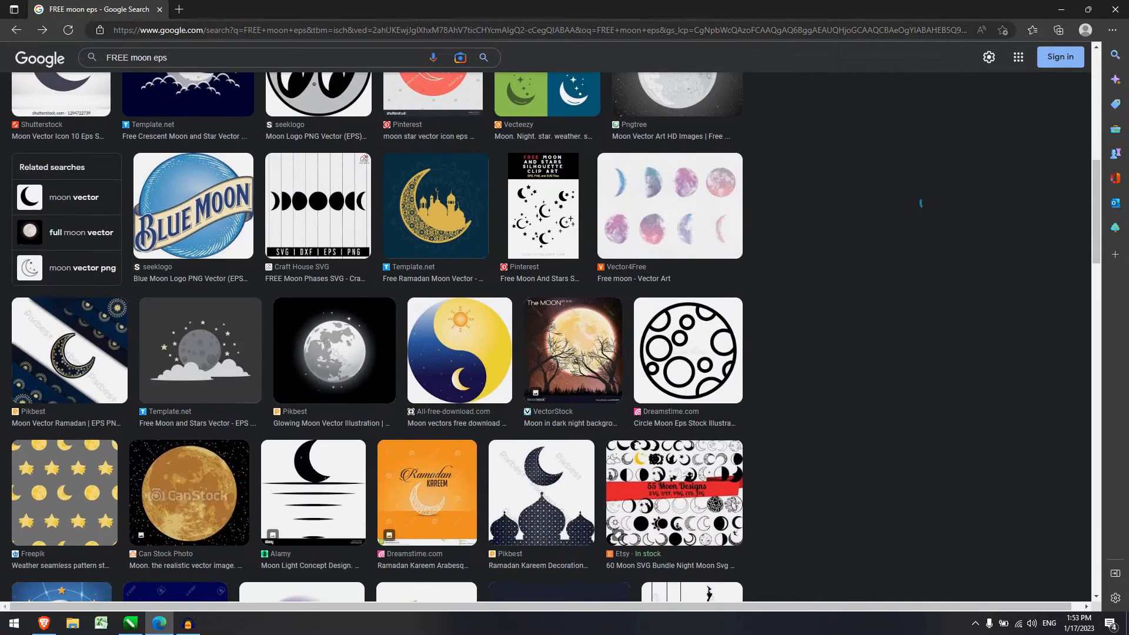
pyautogui.scroll(-3, 929, 203)
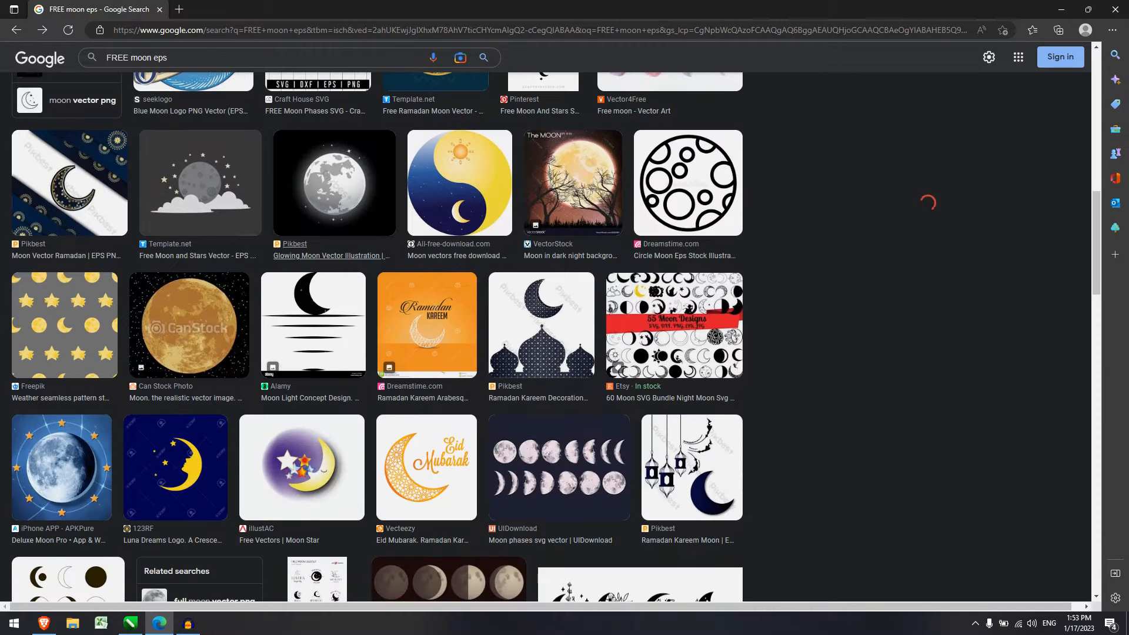
pyautogui.scroll(-2, 927, 203)
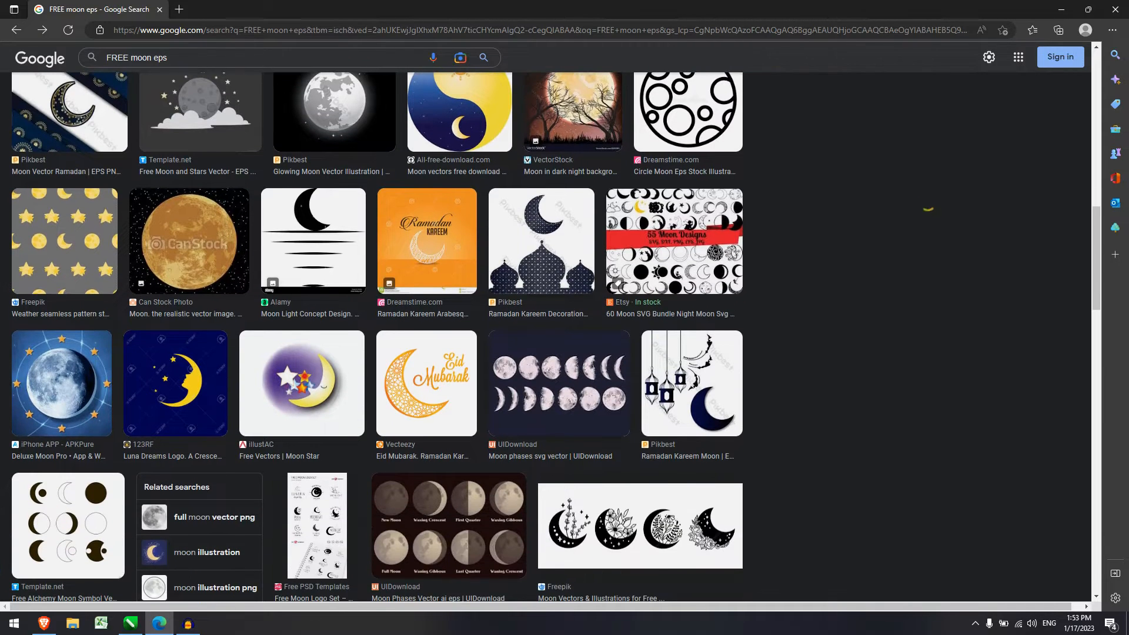
pyautogui.click(559, 382)
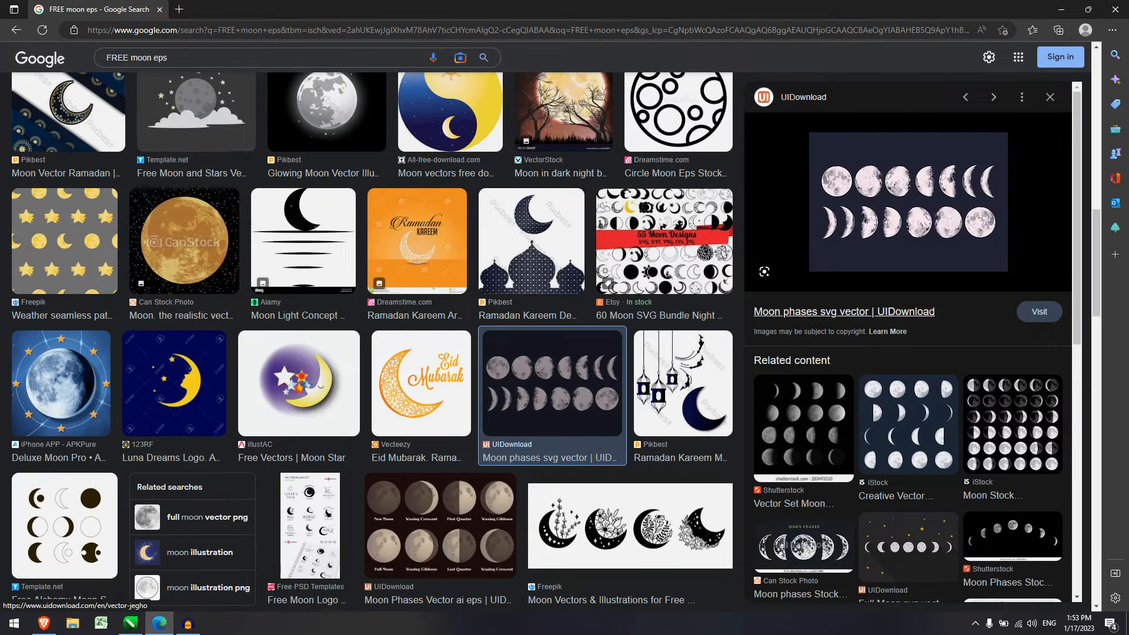
pyautogui.click(844, 312)
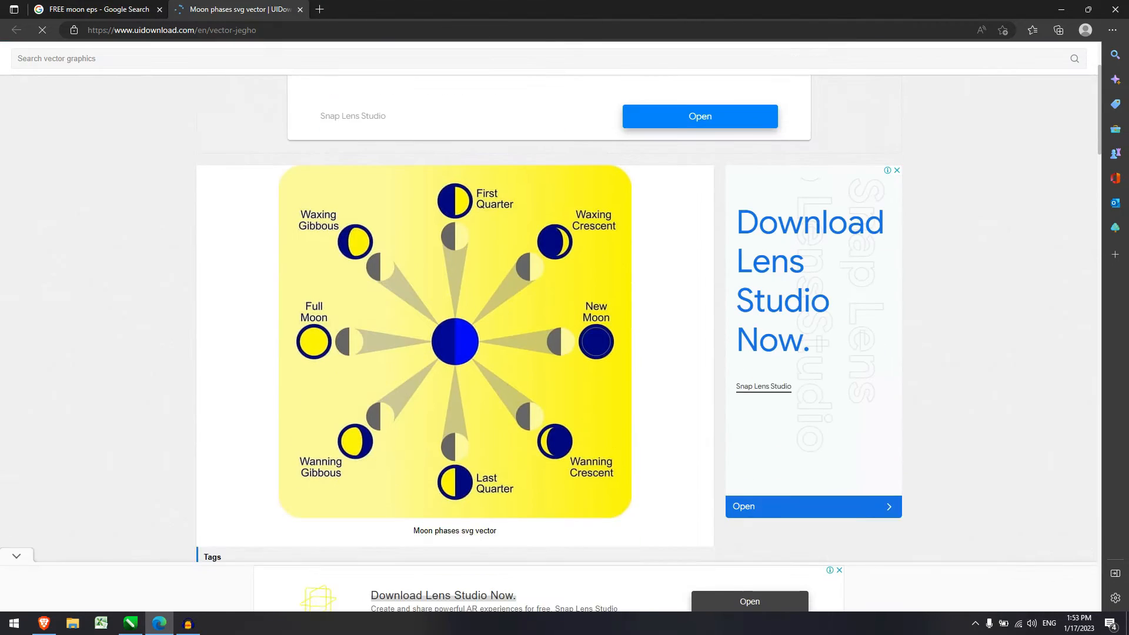
# Download the free Vector Moon Phases files and select both AI and EPS files in the folder.
pyautogui.scroll(-7, 455, 341)
pyautogui.click(377, 523)
pyautogui.click(454, 176)
pyautogui.click(476, 436)
pyautogui.scroll(-3, 549, 353)
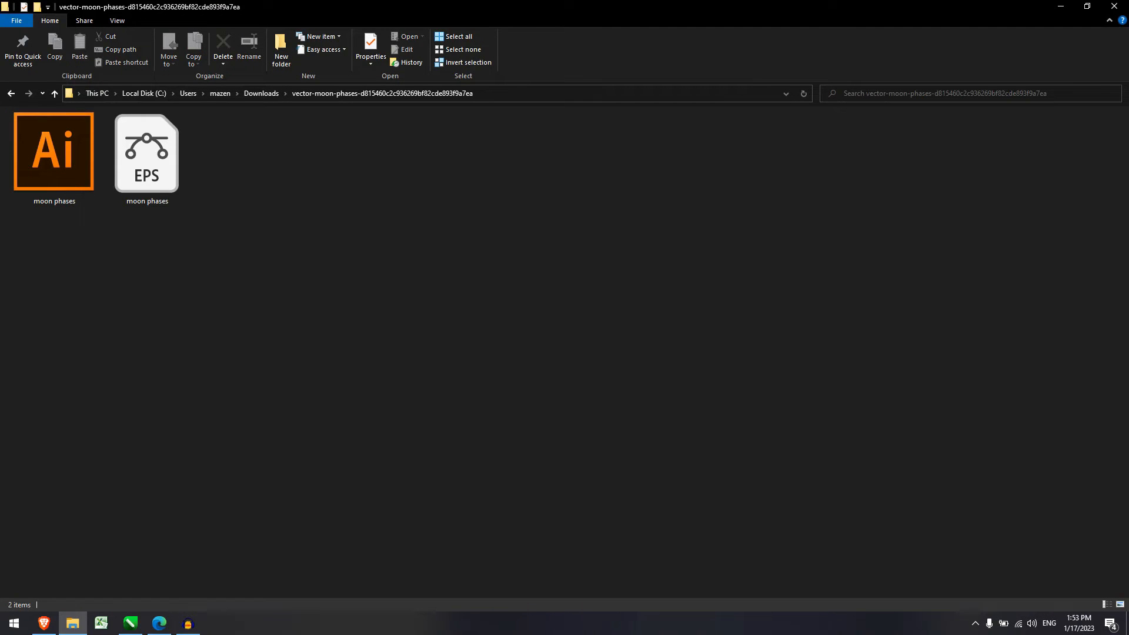
pyautogui.moveTo(209, 317)
pyautogui.mouseDown()
pyautogui.moveTo(143, 260)
pyautogui.moveTo(231, 279)
pyautogui.mouseUp()
pyautogui.moveTo(316, 291)
pyautogui.mouseDown()
pyautogui.moveTo(0, 121)
pyautogui.moveTo(272, 279)
pyautogui.mouseUp()
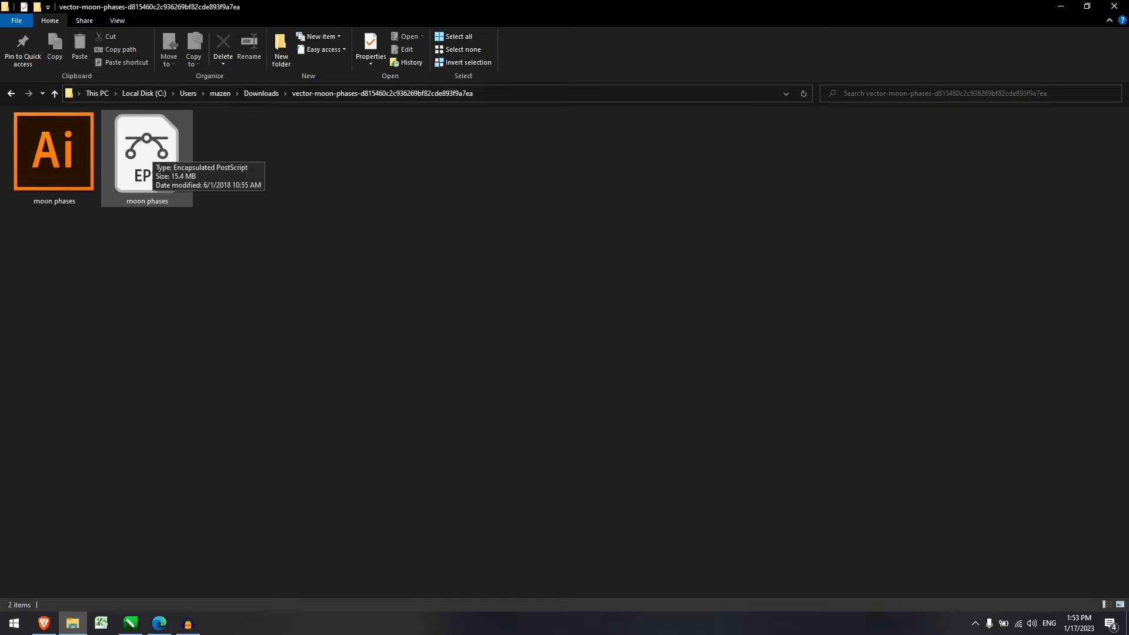
# Open the moon phases EPS file with CorelDRAW 2022 (64-Bit).
pyautogui.rightClick(153, 151)
pyautogui.moveTo(253, 226)
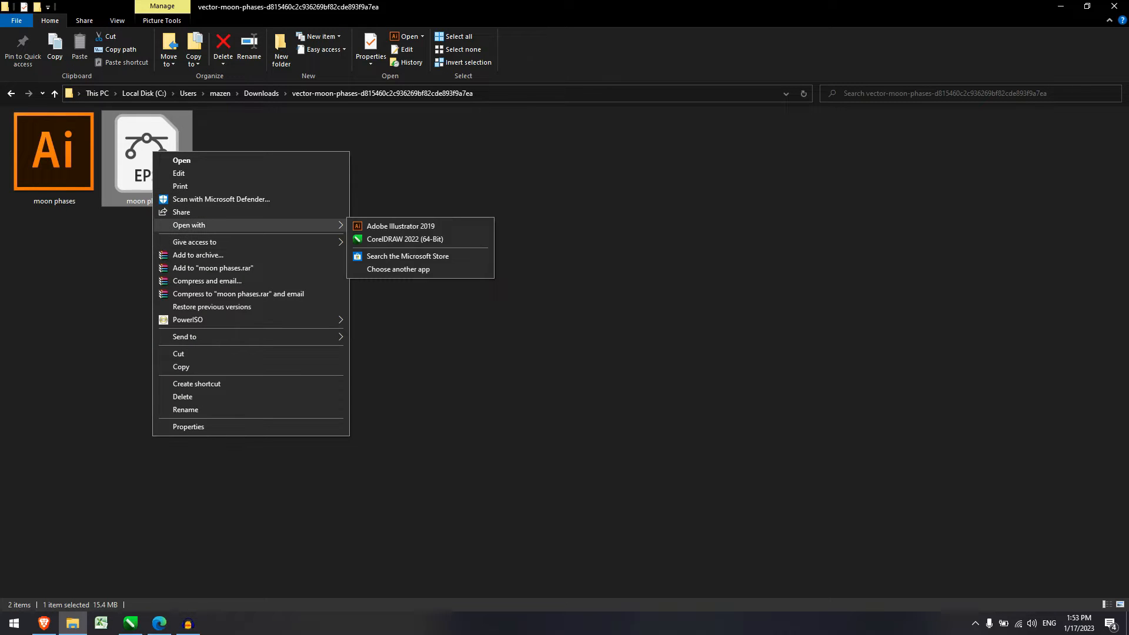
pyautogui.click(404, 238)
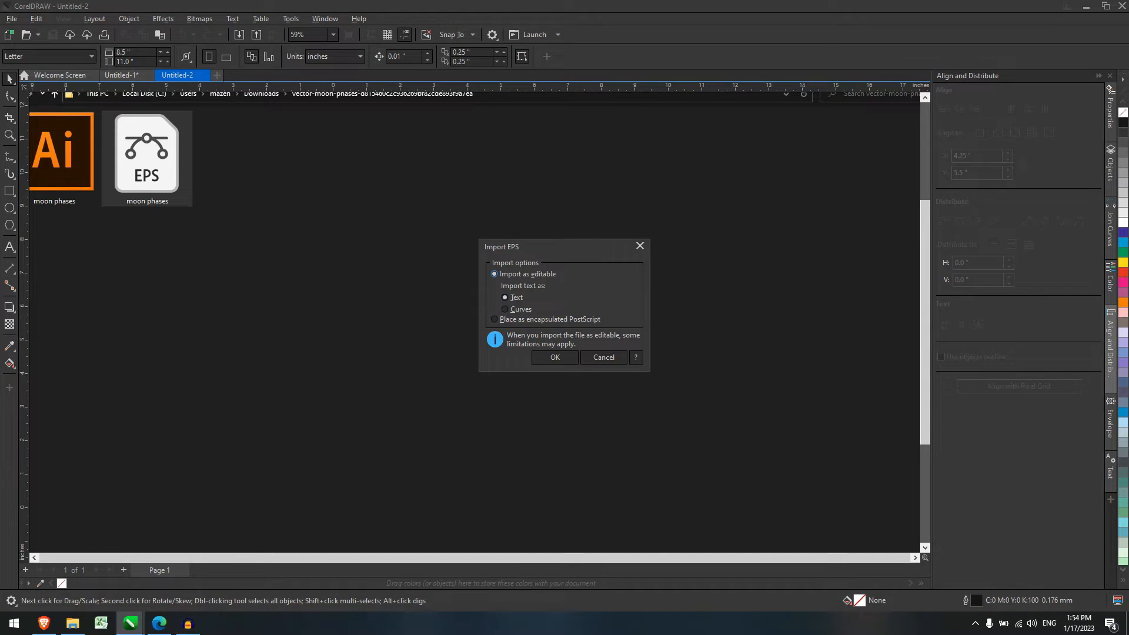
# Import the EPS as editable, outline all moons black, and select the full moon ending the bottom row.
pyautogui.click(554, 357)
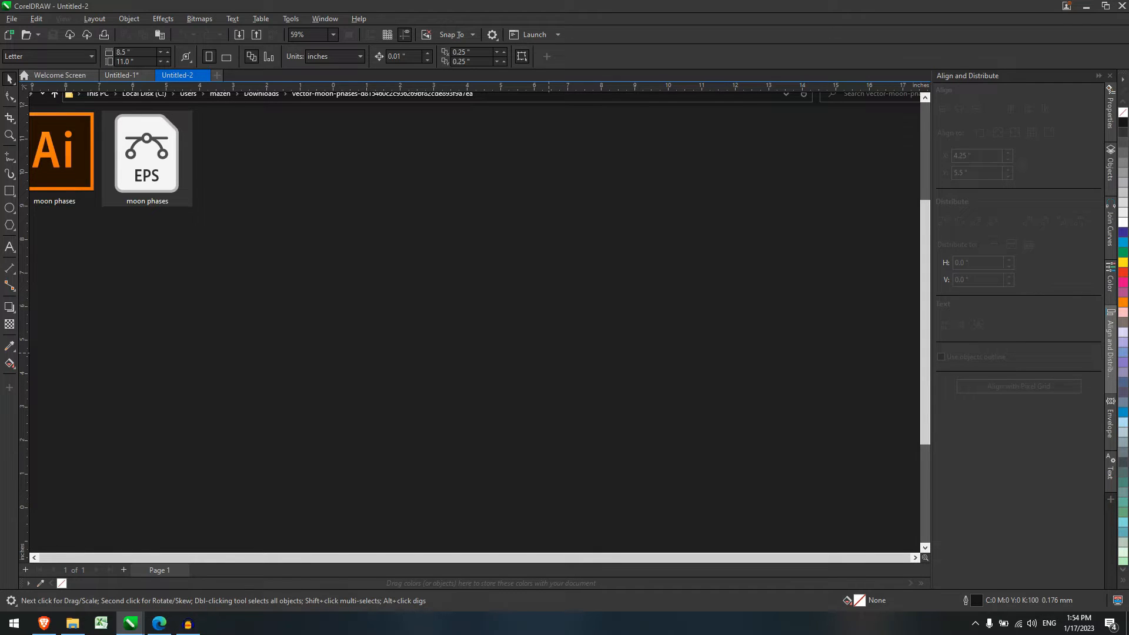
pyautogui.moveTo(305, 174); pyautogui.dragTo(729, 471)
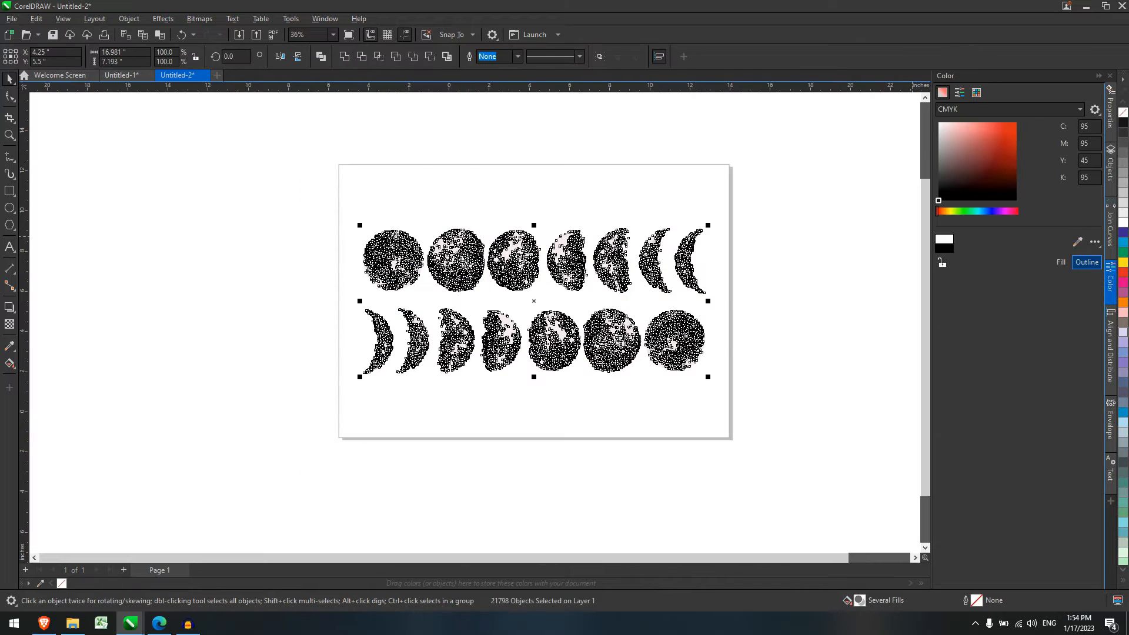
pyautogui.click(1086, 262)
pyautogui.scroll(1, 658, 352)
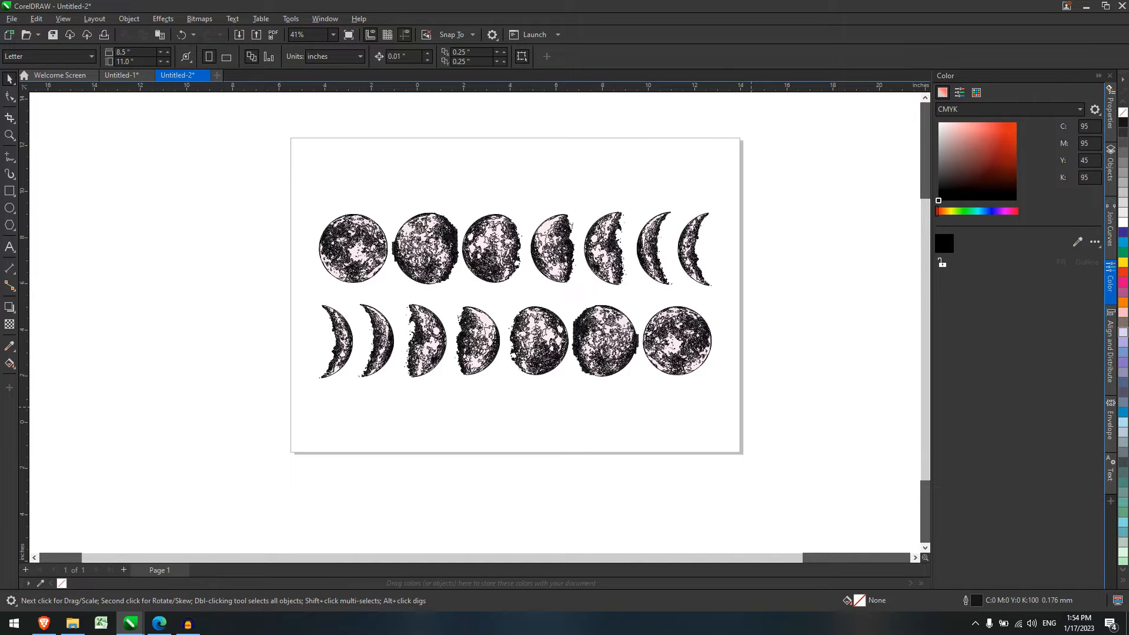
pyautogui.moveTo(743, 401); pyautogui.dragTo(638, 302)
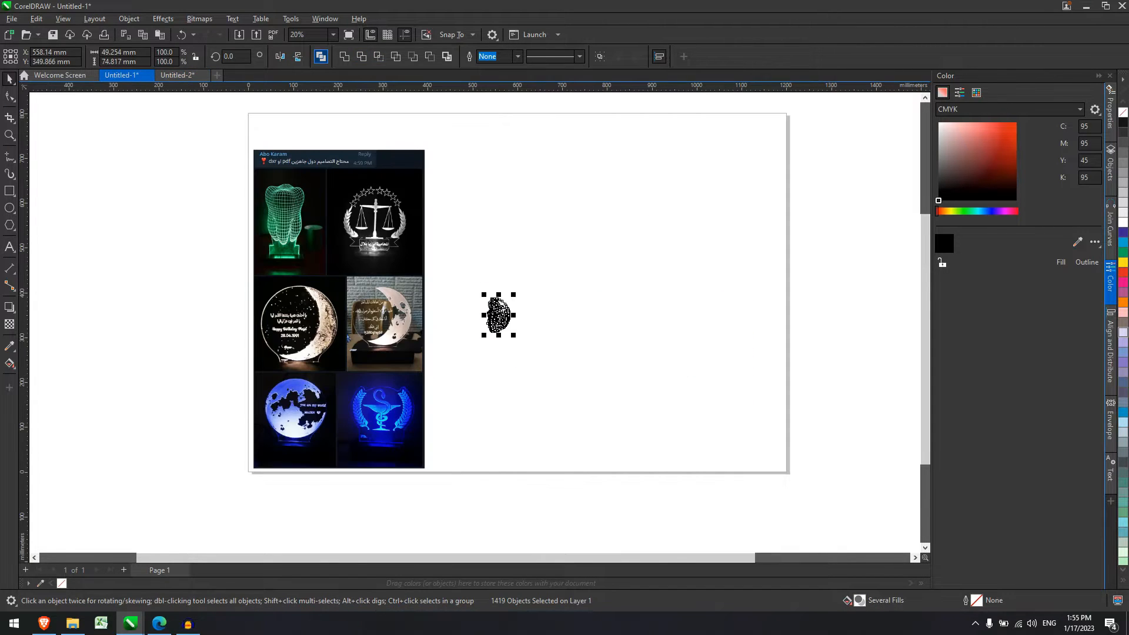
# Combine the moon into one curve and enlarge it to about 688%.
pyautogui.hotkey('ctrl', 'l')
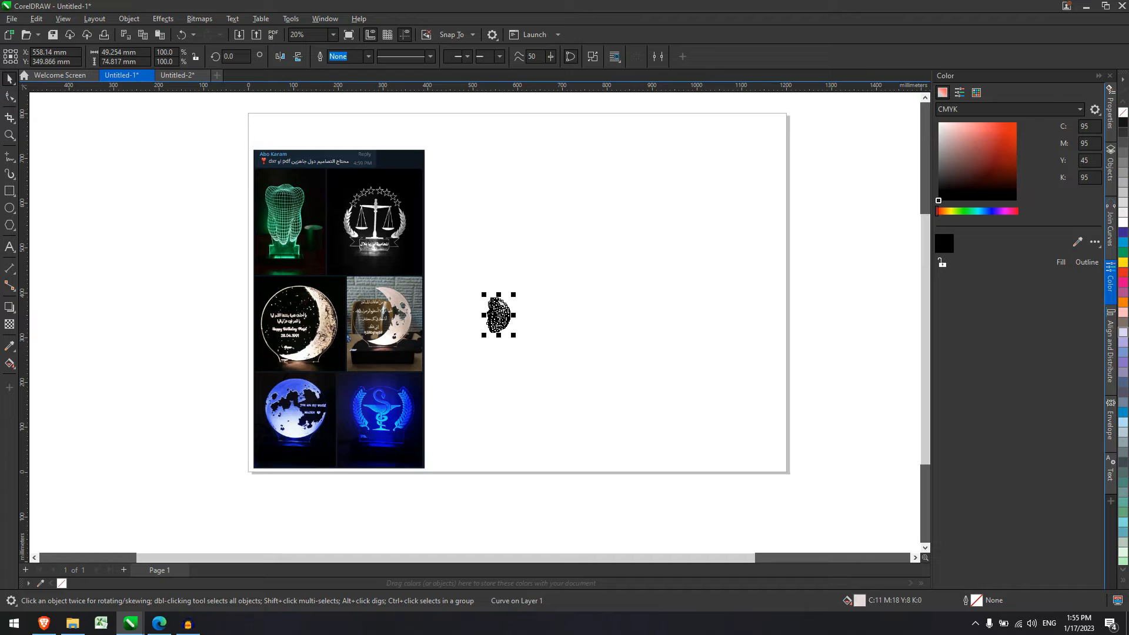
pyautogui.moveTo(498, 315); pyautogui.dragTo(692, 453)
pyautogui.moveTo(629, 338); pyautogui.dragTo(596, 306)
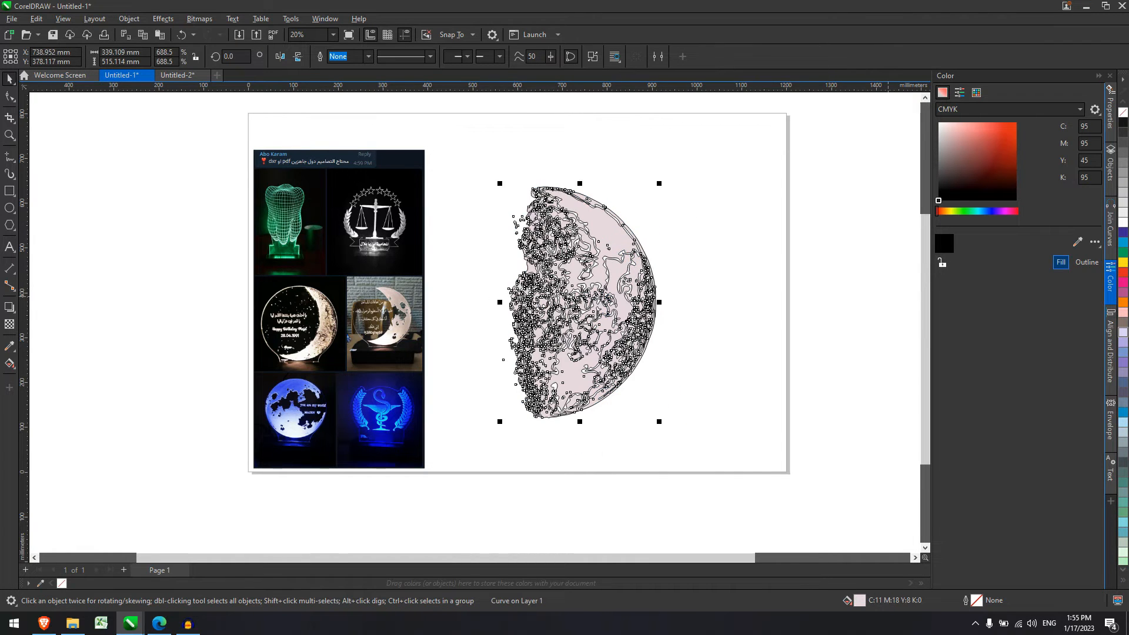
# Remove the moon's fill and move it to the right of the lamp photos.
pyautogui.click(1086, 262)
pyautogui.click(1094, 242)
pyautogui.click(1052, 257)
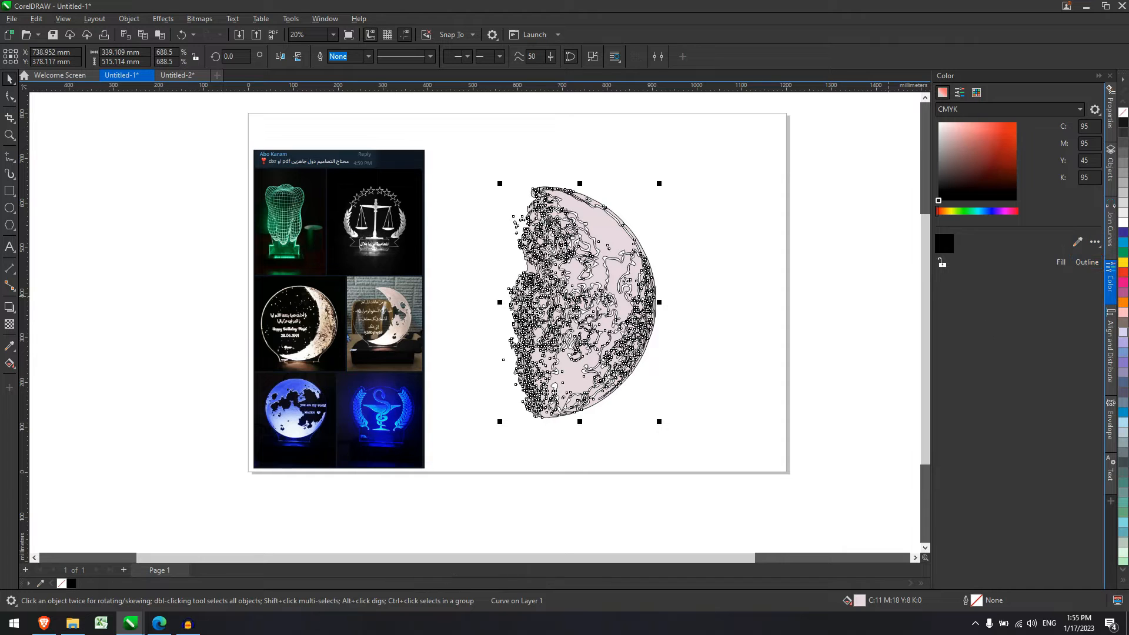
pyautogui.click(1094, 242)
pyautogui.click(1094, 242)
pyautogui.click(1094, 243)
pyautogui.click(1056, 257)
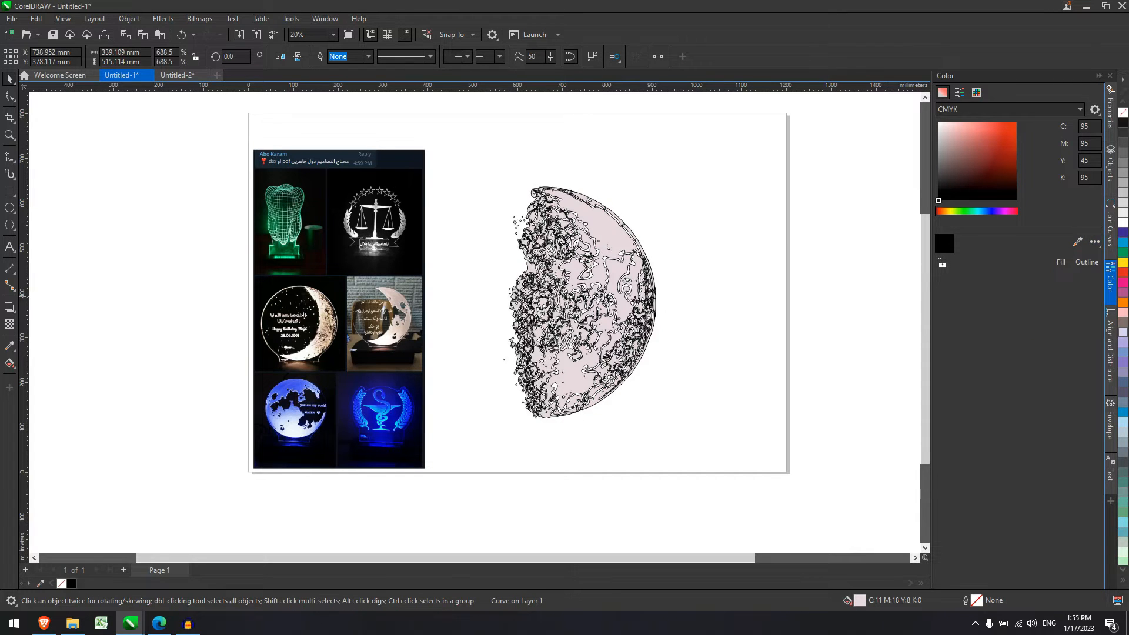
pyautogui.moveTo(587, 223); pyautogui.dragTo(716, 224)
# Select the moon curve and take its height value from the property bar.
pyautogui.click(802, 283)
pyautogui.scroll(-1, 767, 293)
pyautogui.scroll(1, 781, 286)
pyautogui.moveTo(601, 155); pyautogui.dragTo(839, 478)
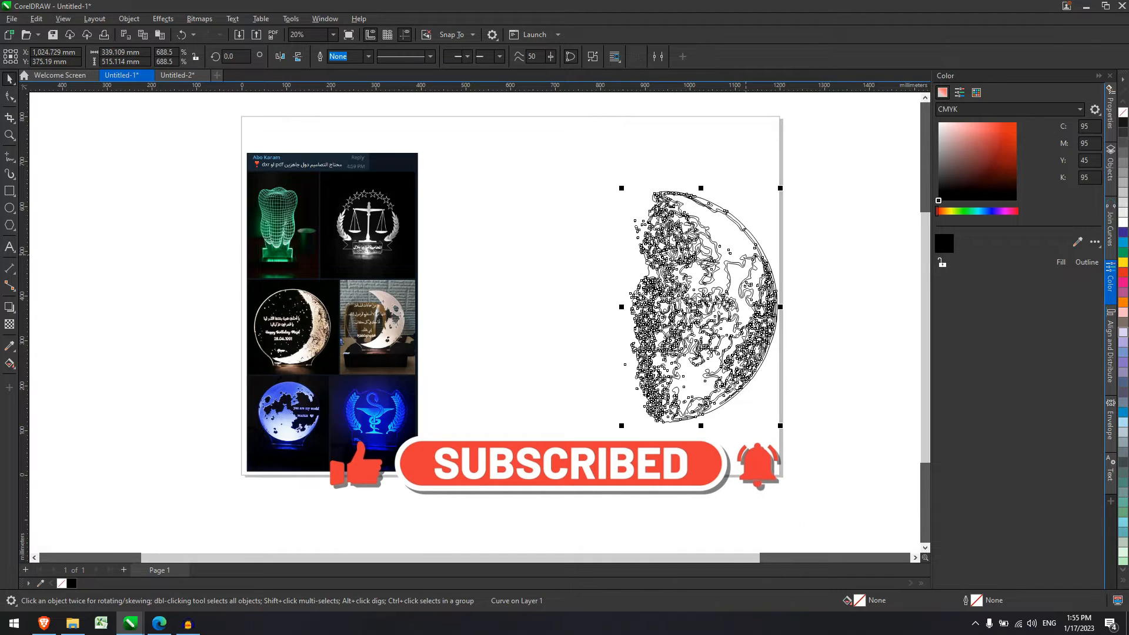
pyautogui.doubleClick(115, 62)
pyautogui.hotkey('ctrl', 'c')
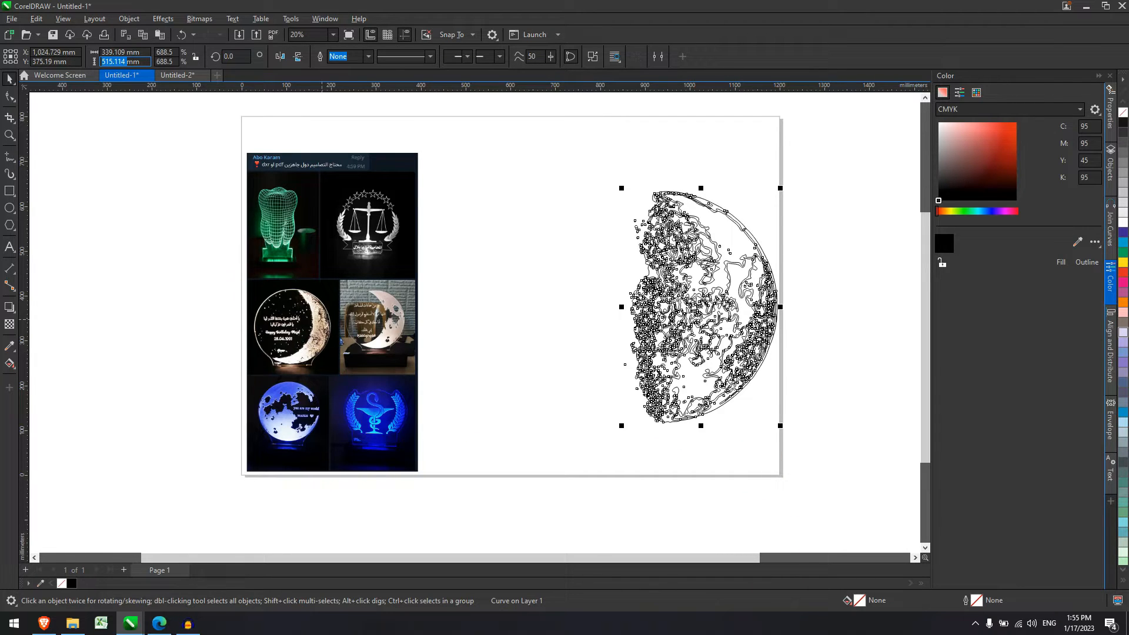
pyautogui.click(553, 388)
# Draw a circle around the moon and set its height to 515.114 mm.
pyautogui.click(10, 208)
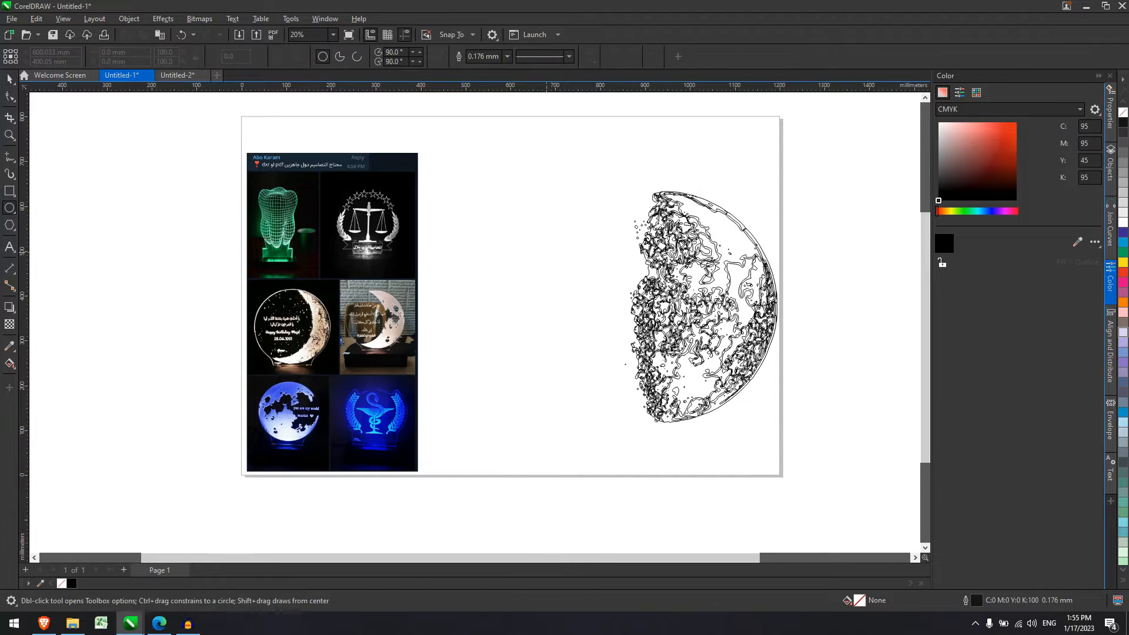
pyautogui.scroll(-1, 545, 253)
pyautogui.moveTo(550, 193); pyautogui.dragTo(740, 382)
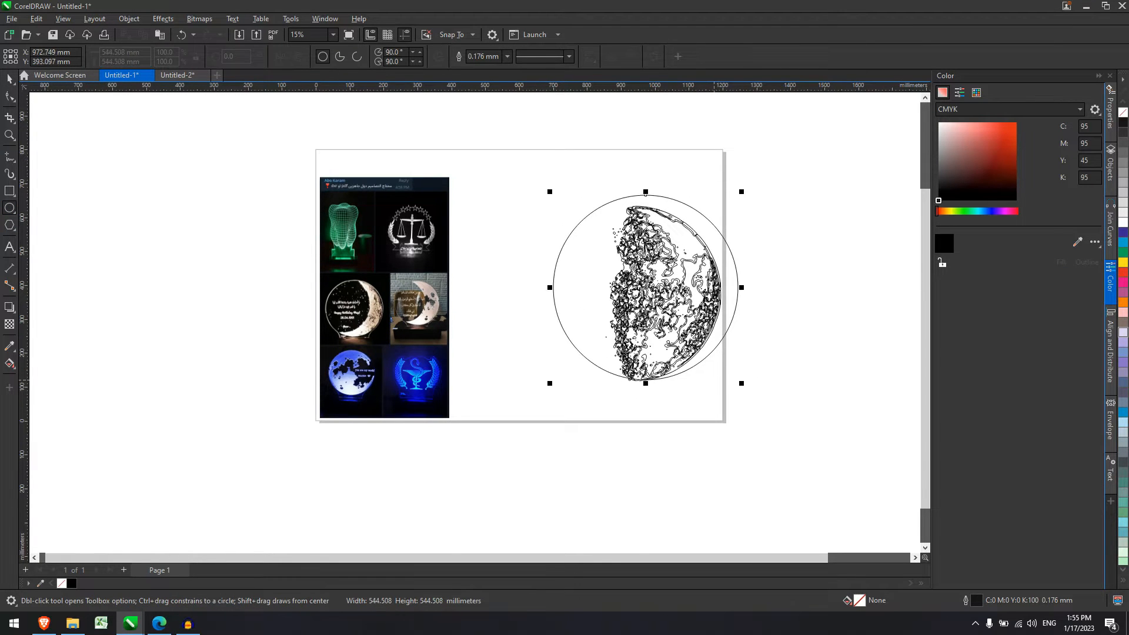
pyautogui.doubleClick(116, 62)
pyautogui.hotkey('ctrl', 'v')
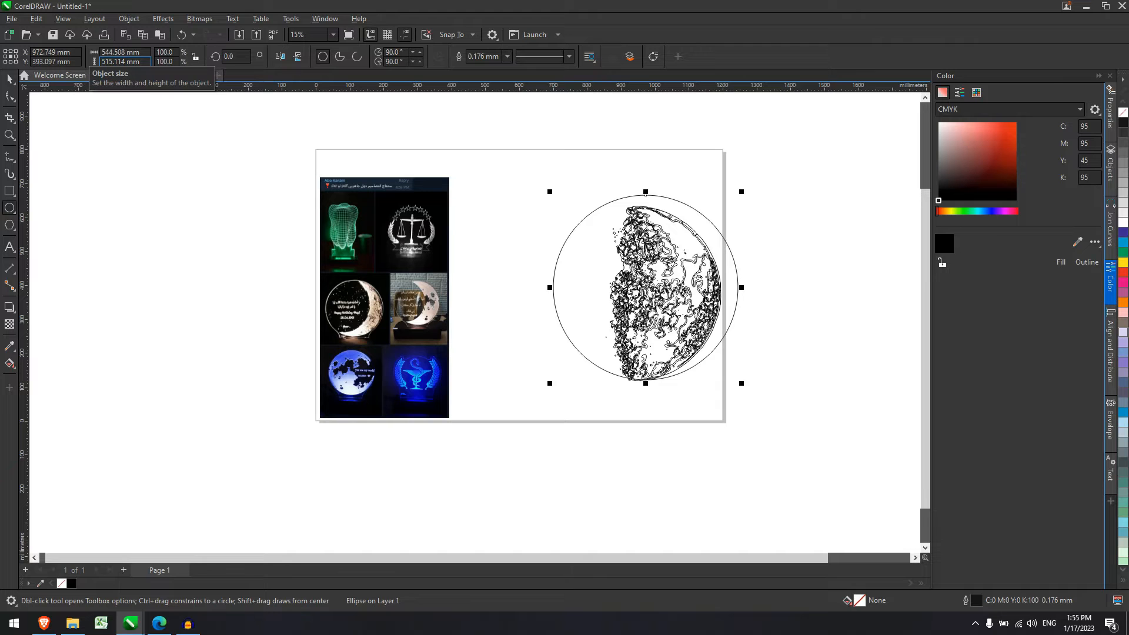
pyautogui.press('Return')
# Align the circle and moon tracing along their right edges.
pyautogui.click(10, 79)
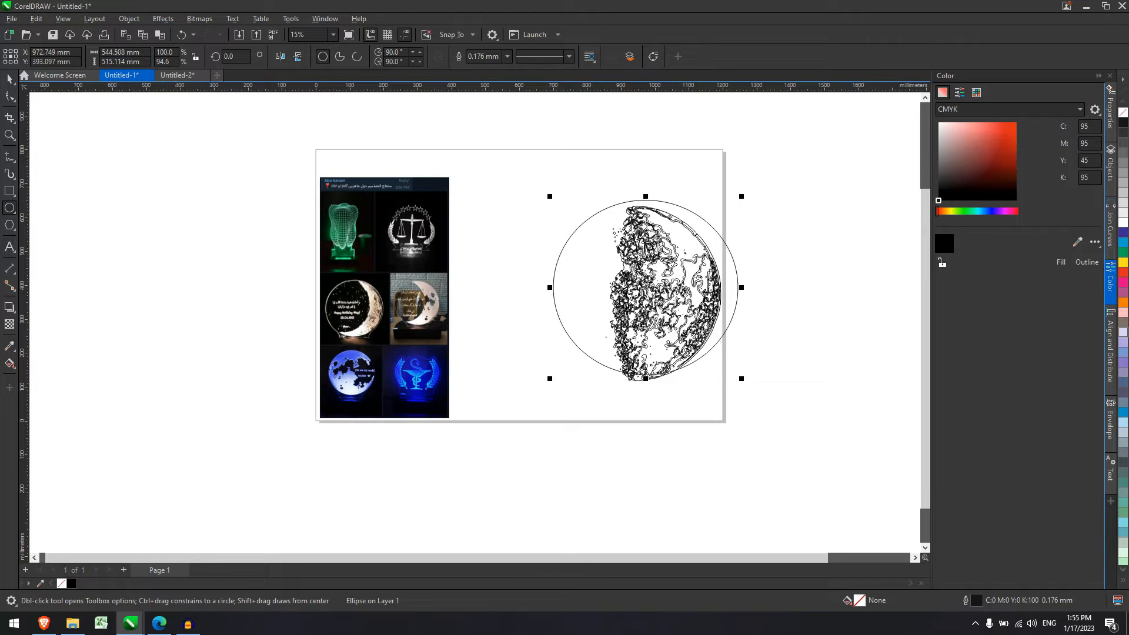
pyautogui.moveTo(526, 142); pyautogui.dragTo(806, 485)
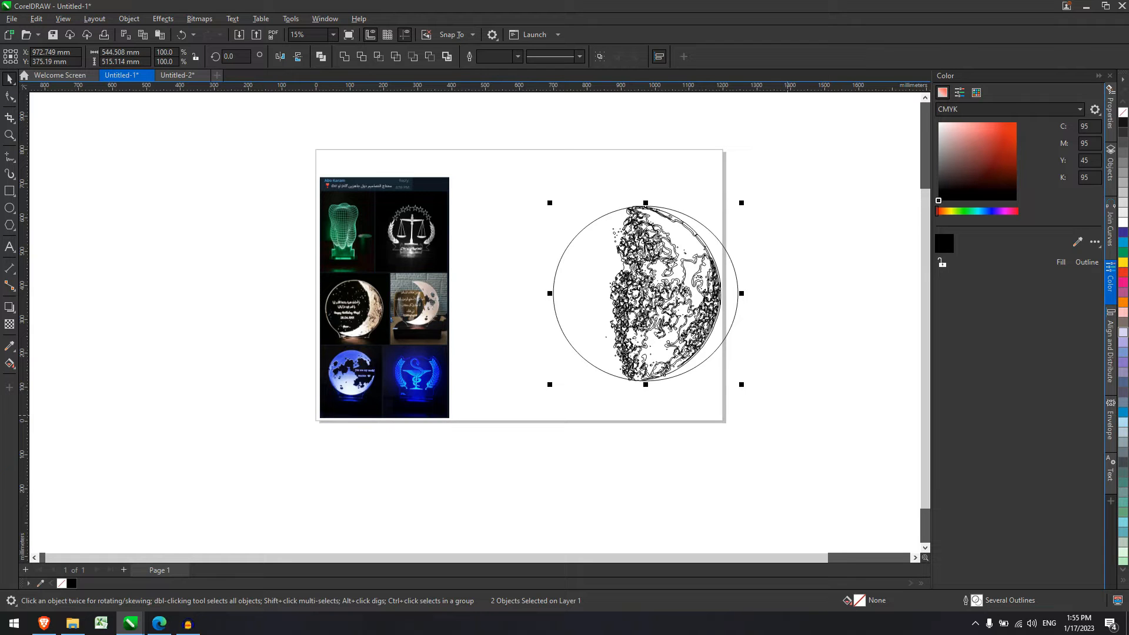
pyautogui.press('l')
pyautogui.press('r')
pyautogui.click(792, 409)
# Select only the moon tracing curve and fill it solid black.
pyautogui.scroll(1, 647, 293)
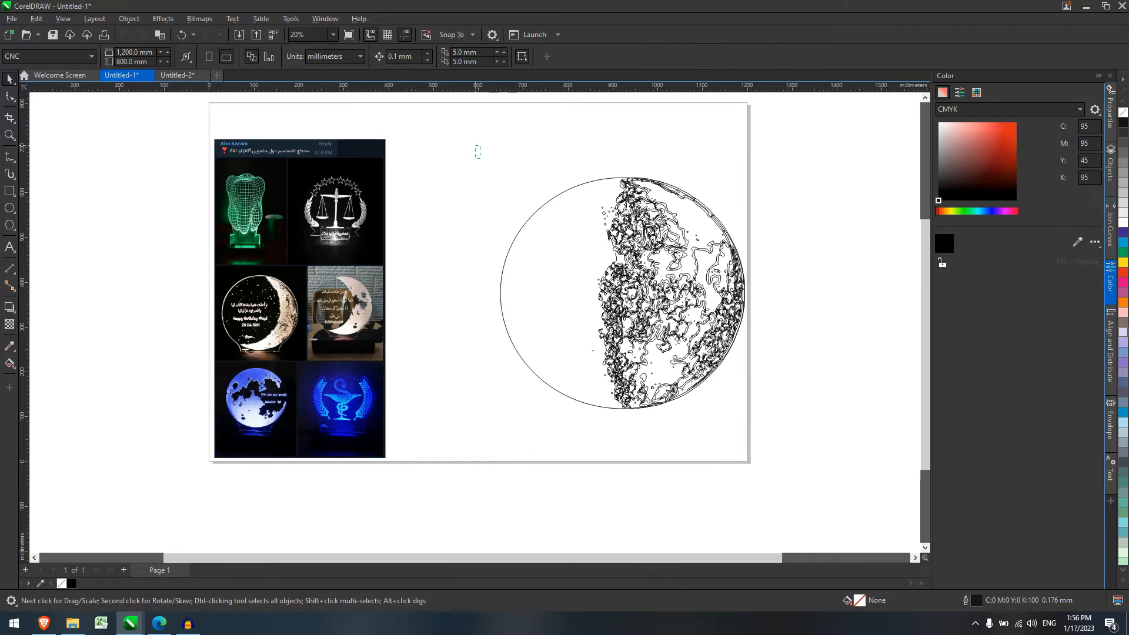
pyautogui.moveTo(476, 127); pyautogui.dragTo(782, 438)
pyautogui.moveTo(705, 294); pyautogui.dragTo(653, 266)
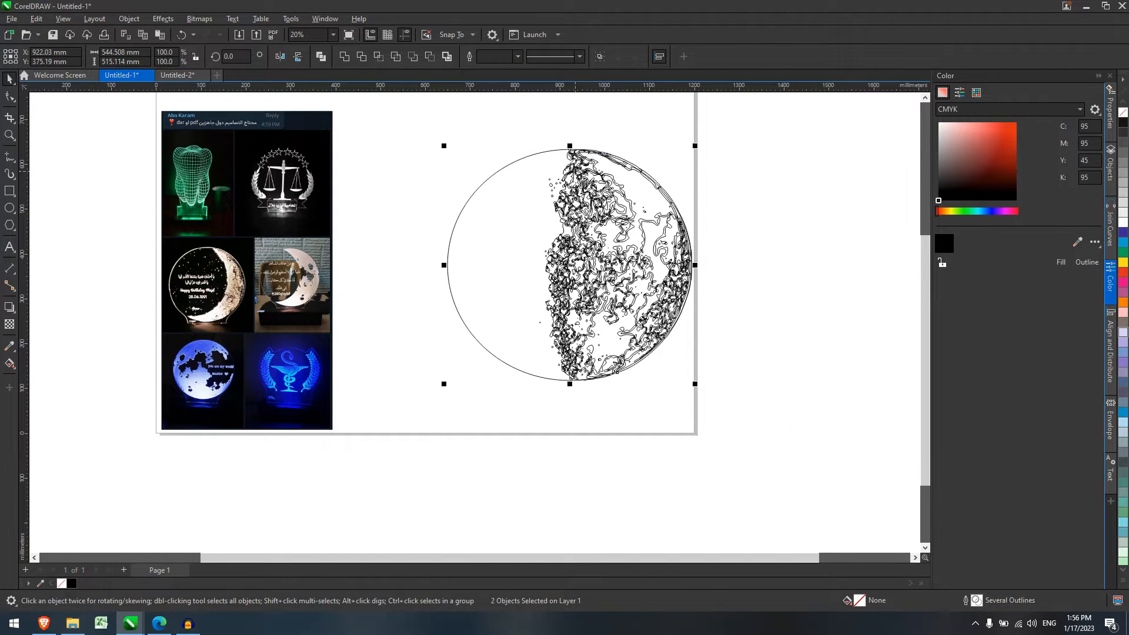
pyautogui.click(770, 456)
pyautogui.scroll(-1, 533, 209)
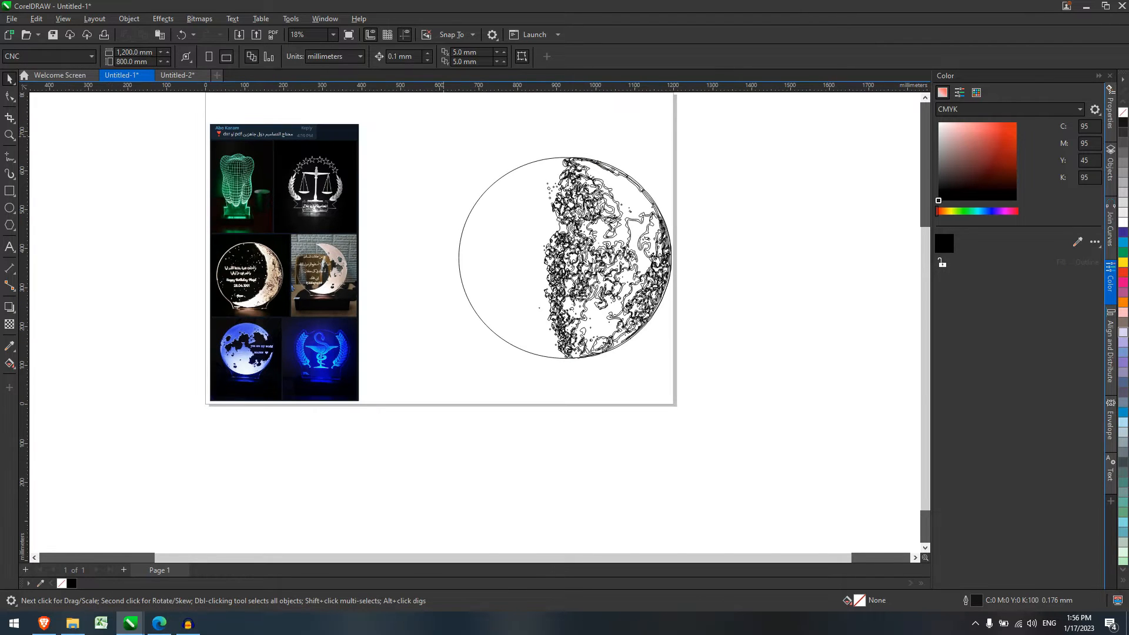
pyautogui.moveTo(444, 136); pyautogui.dragTo(744, 506)
pyautogui.moveTo(552, 129); pyautogui.dragTo(750, 450)
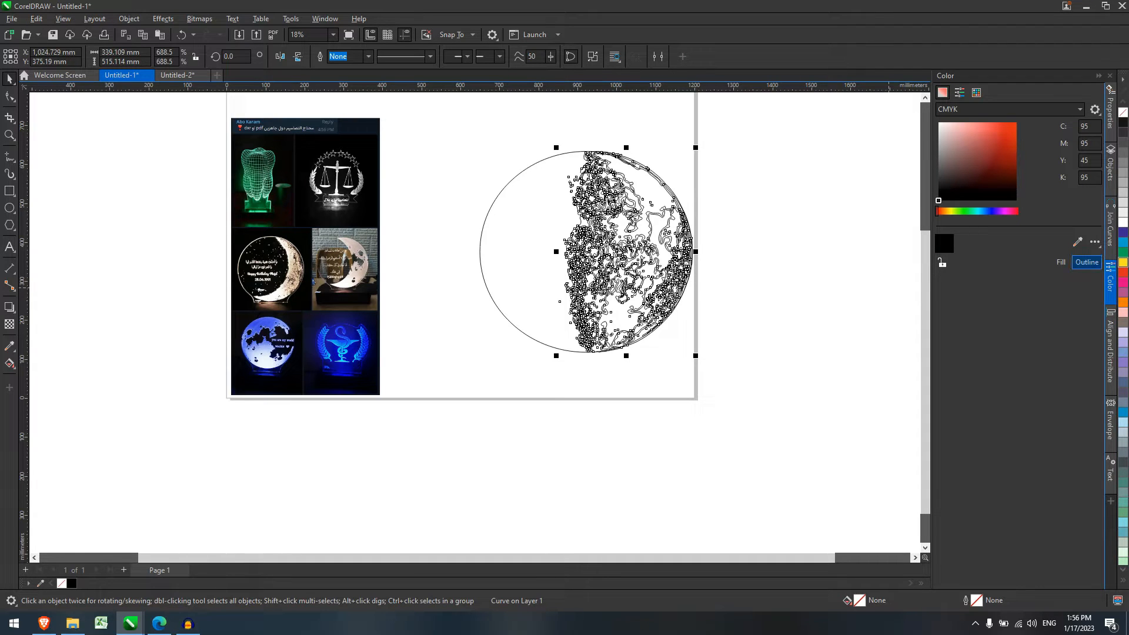
pyautogui.click(1061, 262)
pyautogui.click(556, 264)
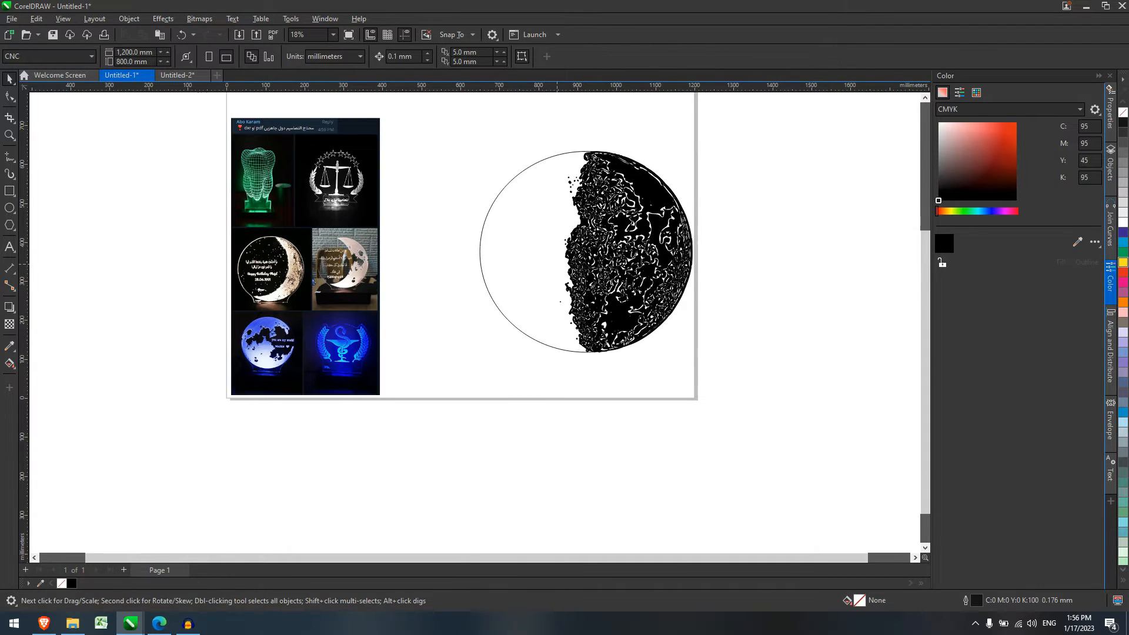
pyautogui.scroll(-2, 556, 264)
pyautogui.scroll(3, 541, 156)
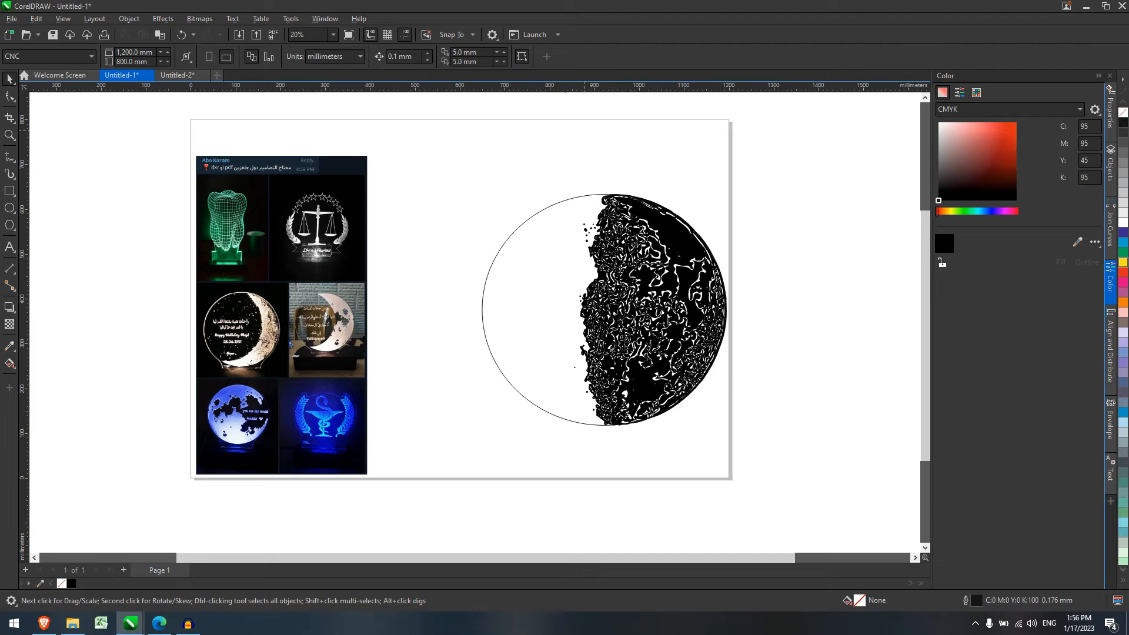
pyautogui.scroll(1, 563, 204)
pyautogui.scroll(-1, 563, 203)
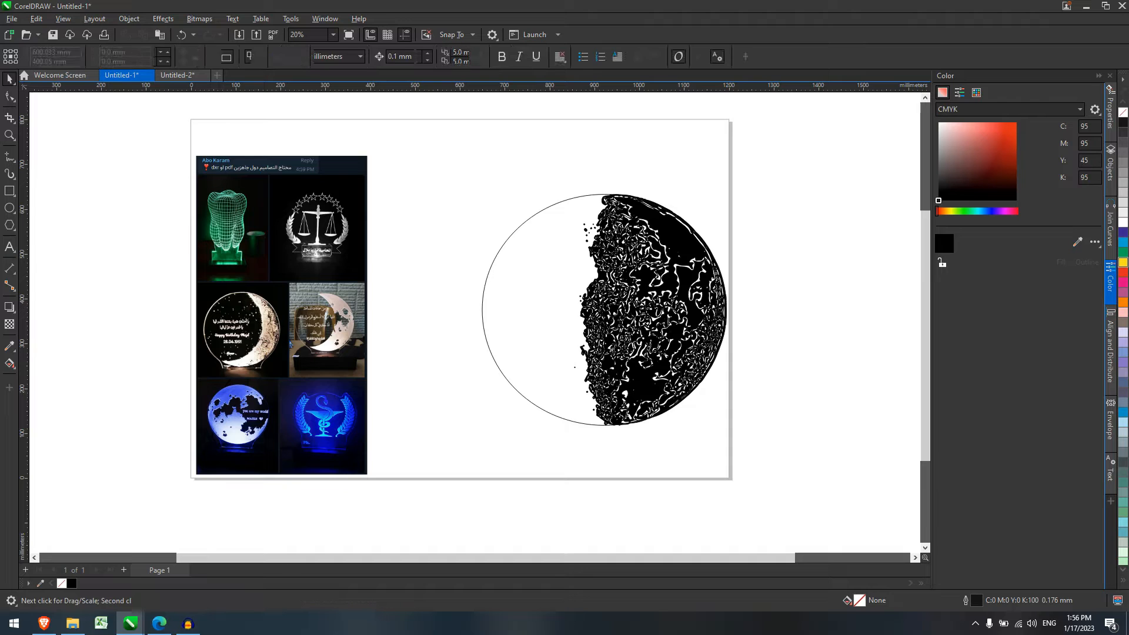
# Add the Arabic text تصميمات ليزر مجانية inside the circle and convert it to curves.
pyautogui.click(9, 247)
pyautogui.click(467, 238)
pyautogui.write('JWLDLHJ')
pyautogui.hotkey('ctrl', 'a')
pyautogui.hotkey('alt', 'shift')
pyautogui.write('تص')
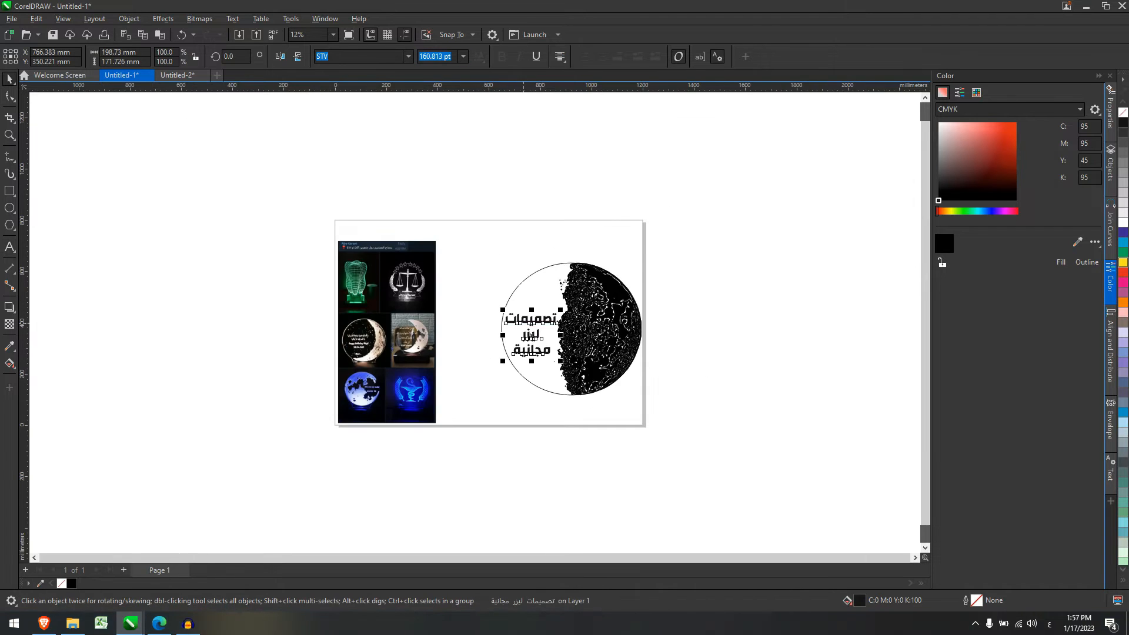
pyautogui.hotkey('ctrl', 'q')
pyautogui.press('Escape')
# Resize the circle, moon and text to 250 mm wide and draw a rectangle beneath them.
pyautogui.scroll(2, 582, 357)
pyautogui.moveTo(372, 110); pyautogui.dragTo(706, 353)
pyautogui.scroll(-3, 782, 464)
pyautogui.scroll(1, 705, 353)
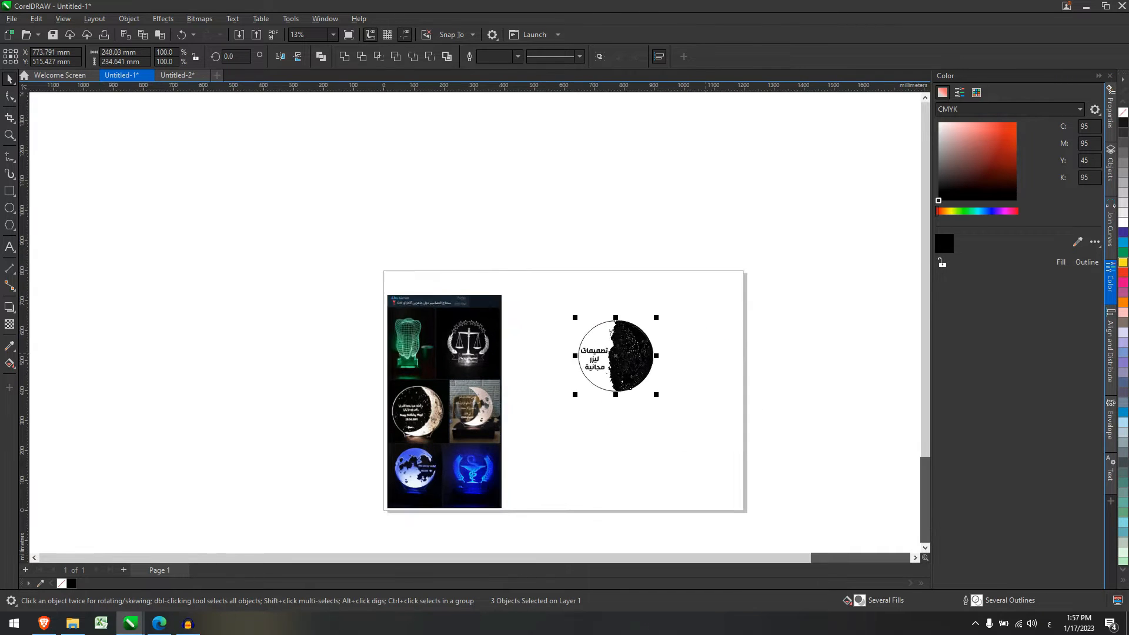
pyautogui.scroll(1, 706, 355)
pyautogui.doubleClick(112, 53)
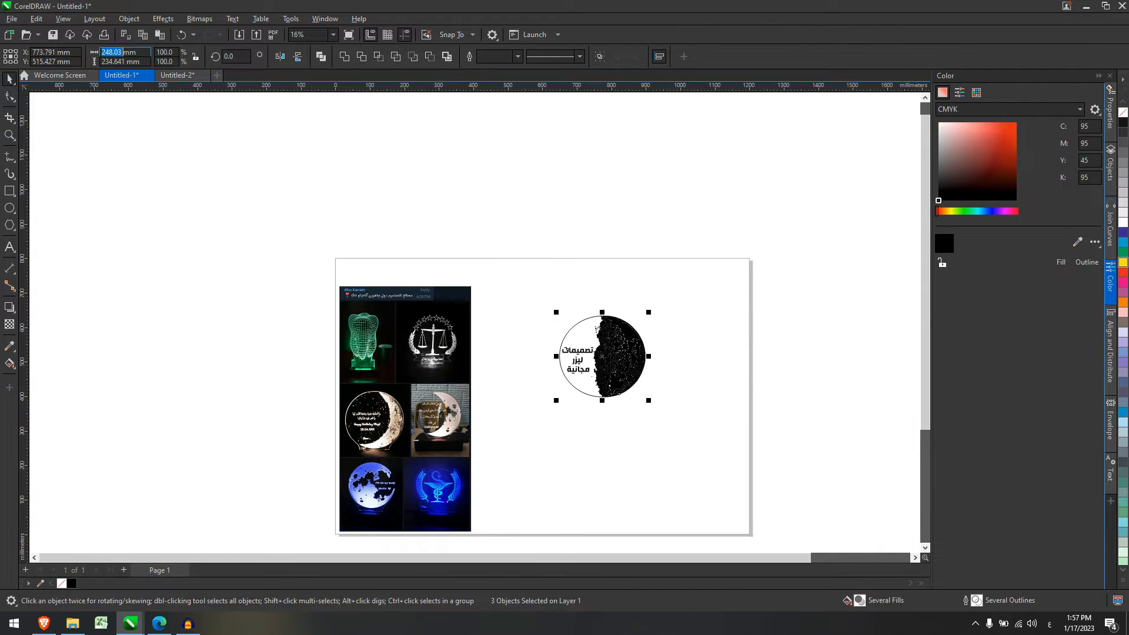
pyautogui.write('25')
pyautogui.write('0')
pyautogui.press('Return')
pyautogui.scroll(7, 615, 433)
pyautogui.click(595, 413)
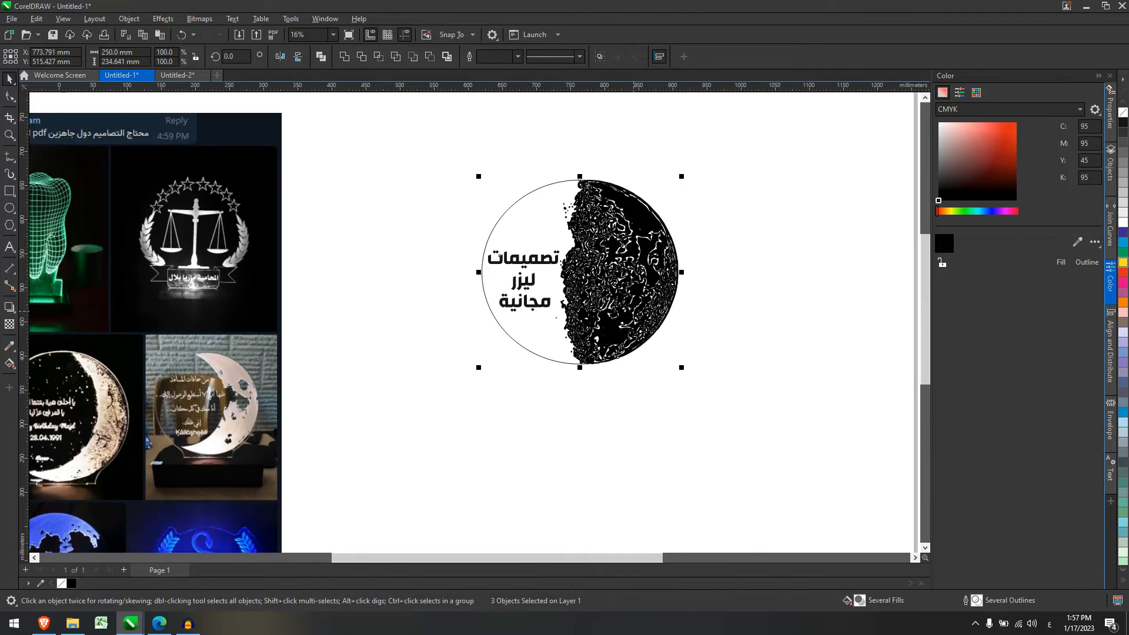
pyautogui.scroll(3, 596, 413)
pyautogui.click(10, 191)
pyautogui.moveTo(485, 359); pyautogui.dragTo(625, 383)
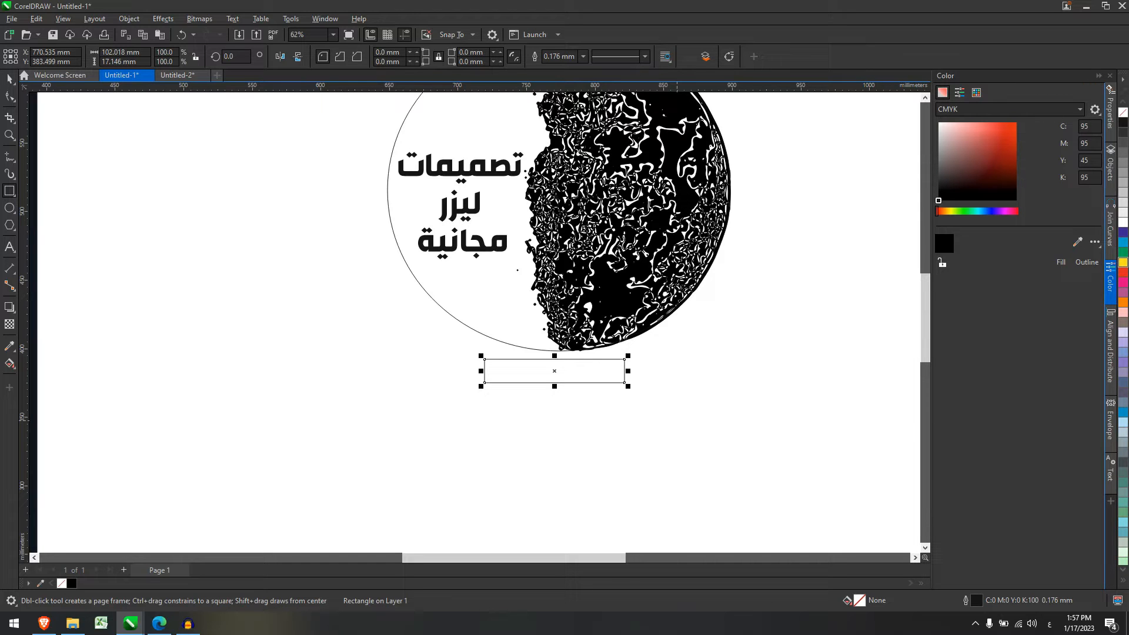
# Size the rectangle to 70 mm wide and 20 mm tall.
pyautogui.doubleClick(119, 53)
pyautogui.write('70')
pyautogui.press('Return')
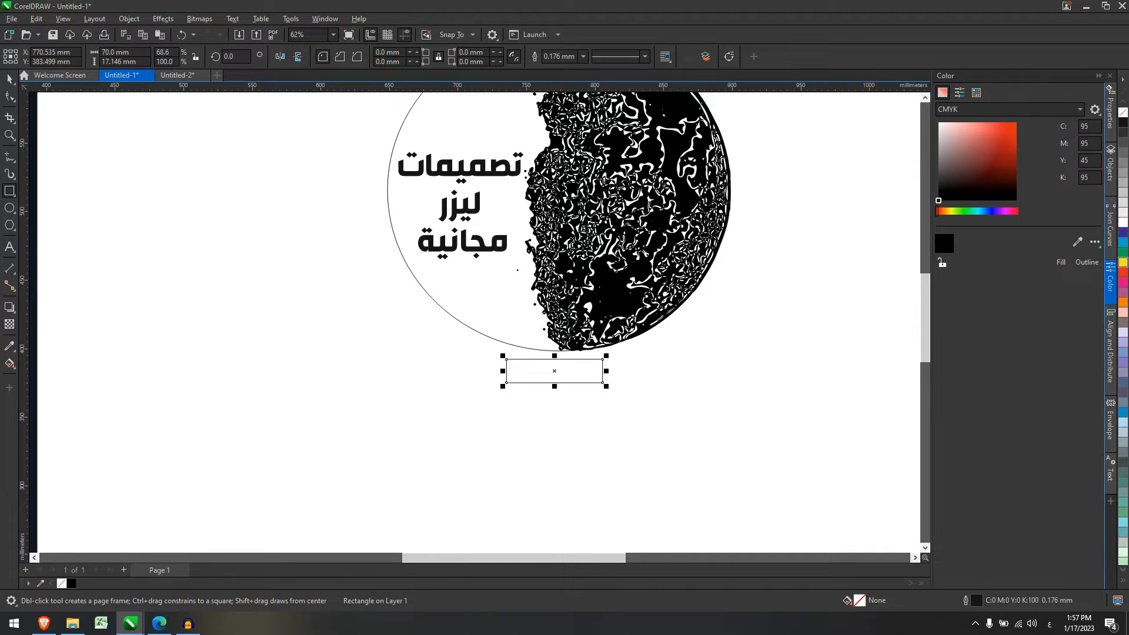
pyautogui.scroll(1, 569, 338)
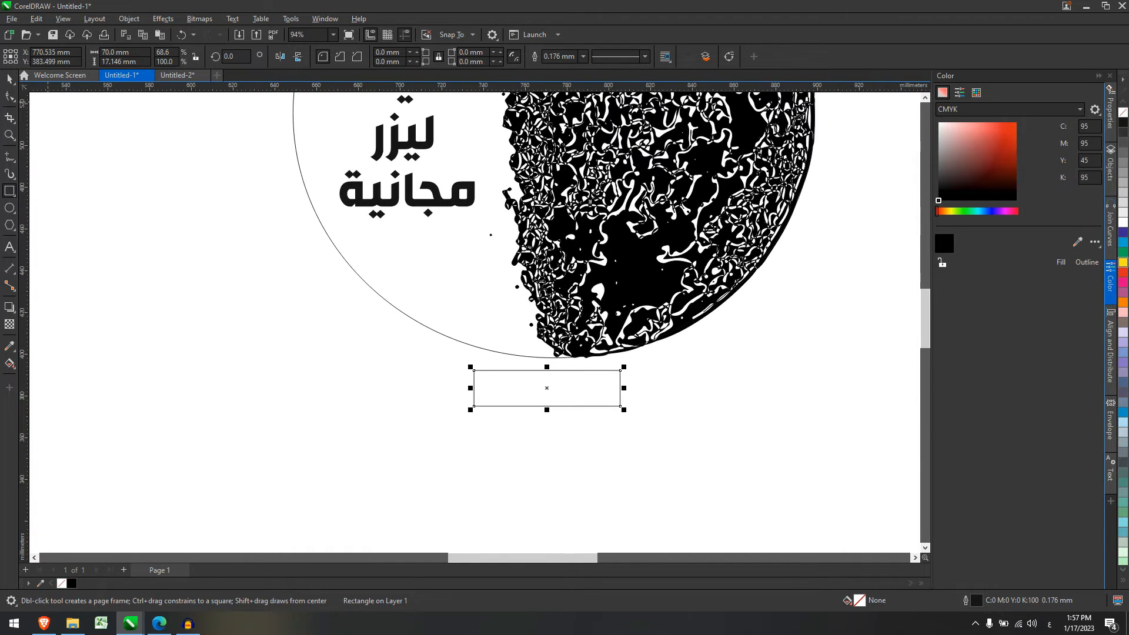
pyautogui.click(10, 79)
pyautogui.doubleClick(112, 61)
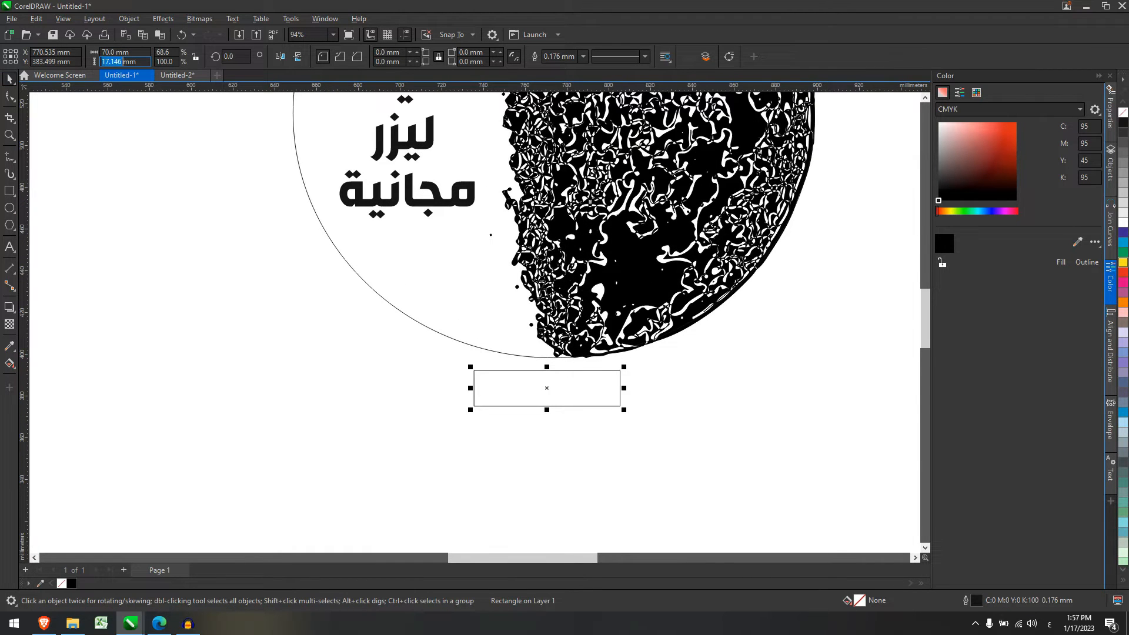
pyautogui.write('20')
pyautogui.press('Return')
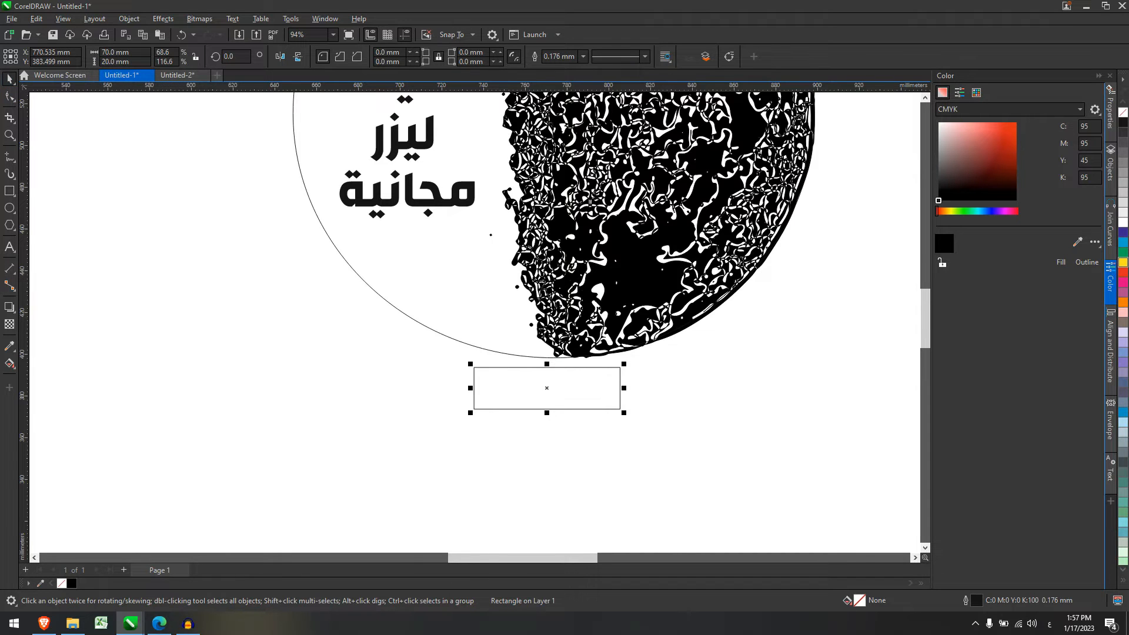
# Centre the rectangle under the circle and stretch its top up to overlap the circle.
pyautogui.scroll(1, 748, 316)
pyautogui.moveTo(443, 394); pyautogui.dragTo(446, 379)
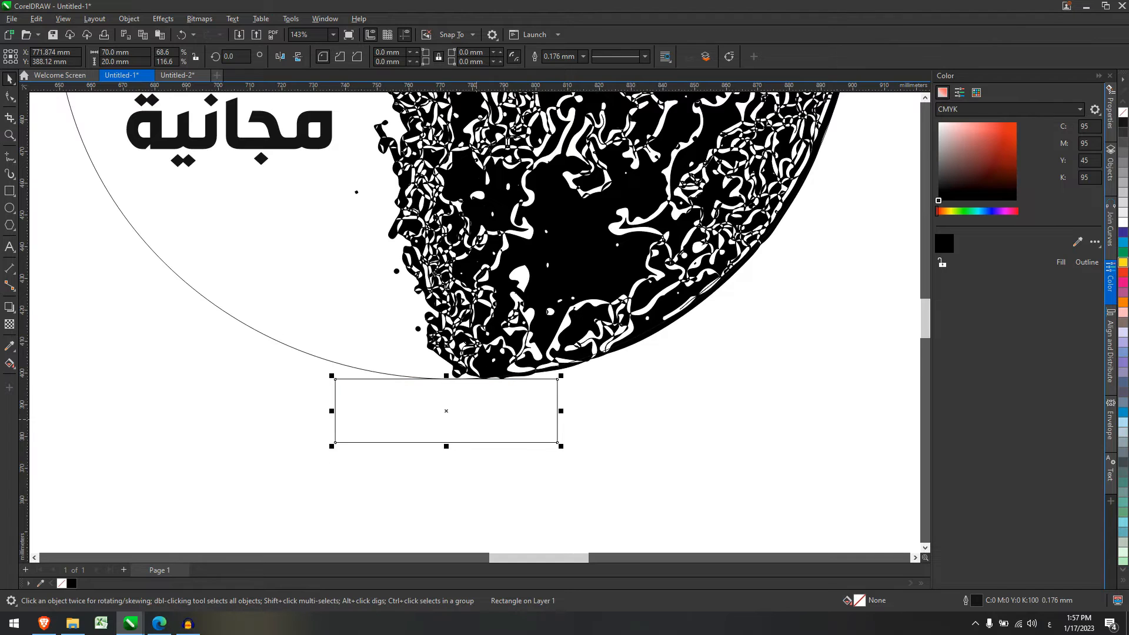
pyautogui.scroll(-4, 481, 412)
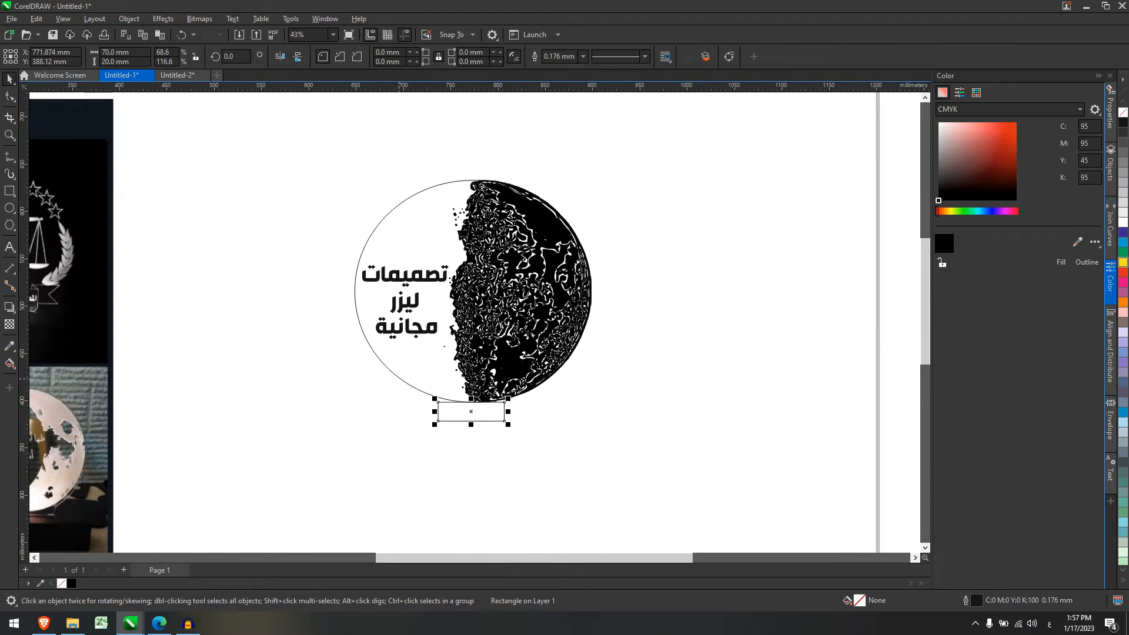
pyautogui.keyDown('shift'); pyautogui.click(399, 379); pyautogui.keyUp('shift')
pyautogui.press('c')
pyautogui.moveTo(577, 485); pyautogui.dragTo(586, 490)
pyautogui.click(454, 421)
pyautogui.scroll(3, 453, 435)
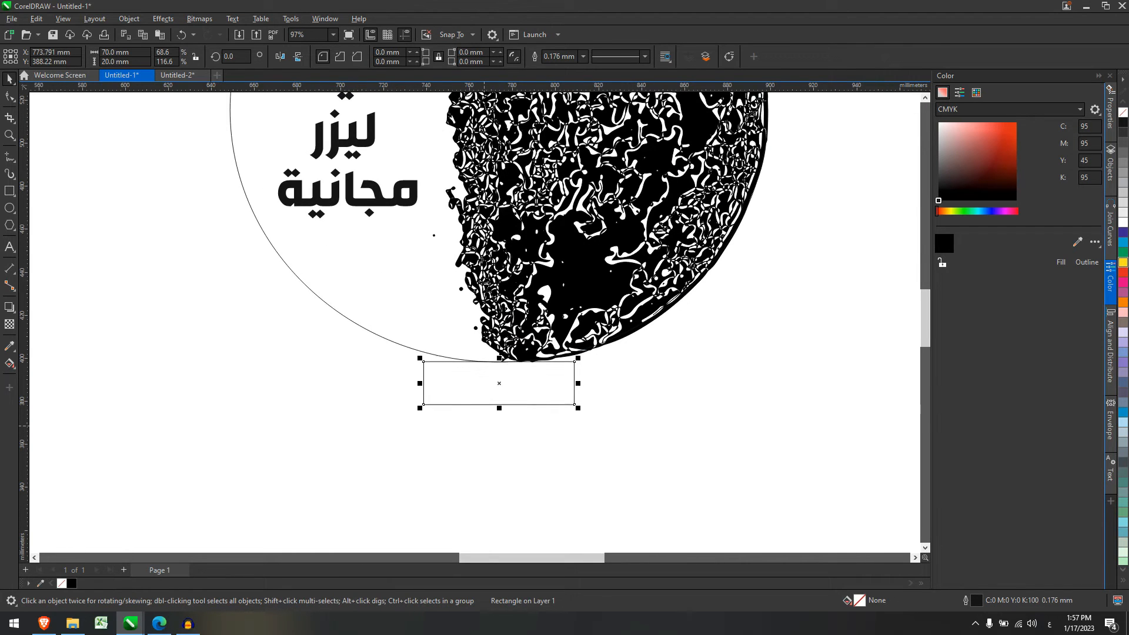
pyautogui.moveTo(499, 358); pyautogui.dragTo(500, 340)
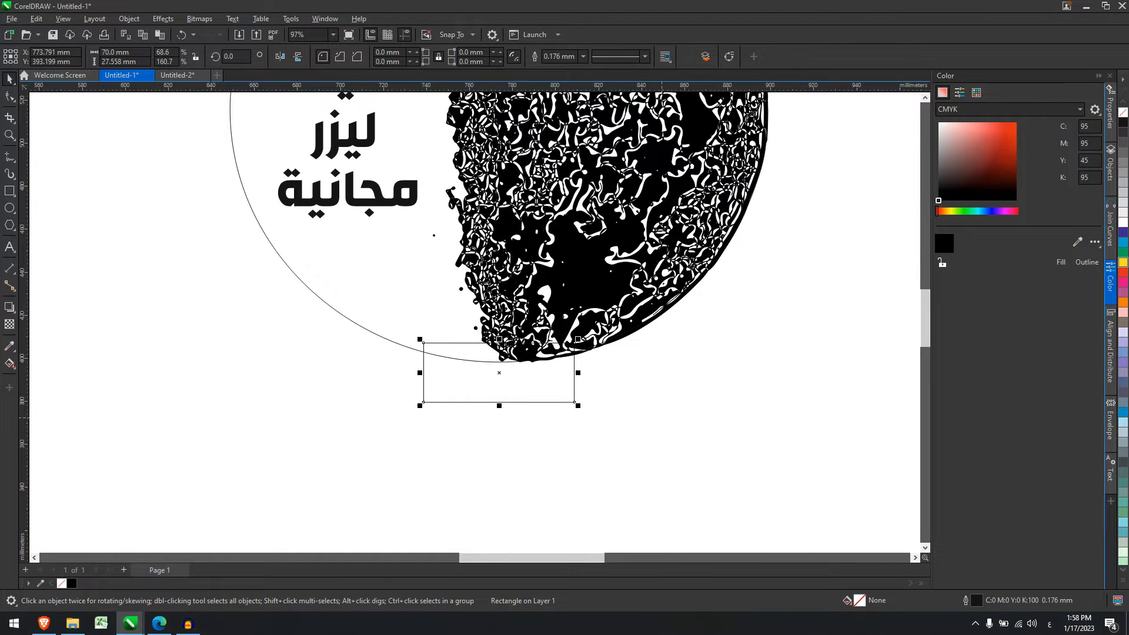
# Weld the circle and rectangle into one outline and colour it dark red C18 M100 Y98 K71.
pyautogui.keyDown('shift'); pyautogui.click(388, 340); pyautogui.keyUp('shift')
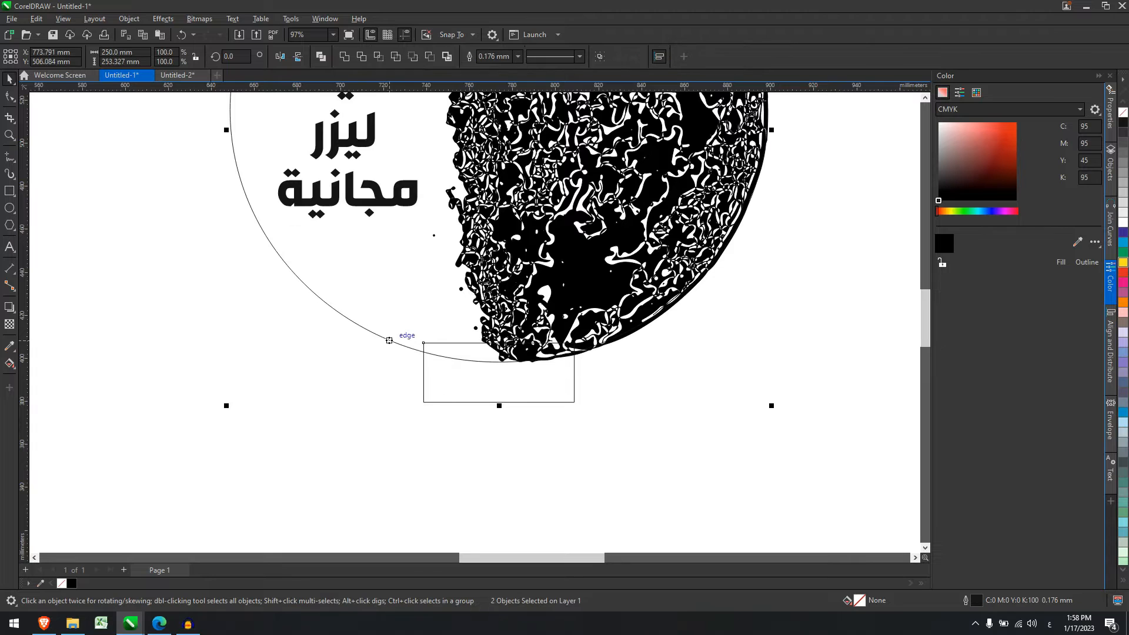
pyautogui.click(348, 56)
pyautogui.scroll(-3, 637, 438)
pyautogui.moveTo(727, 453); pyautogui.dragTo(421, 147)
pyautogui.scroll(-3, 672, 352)
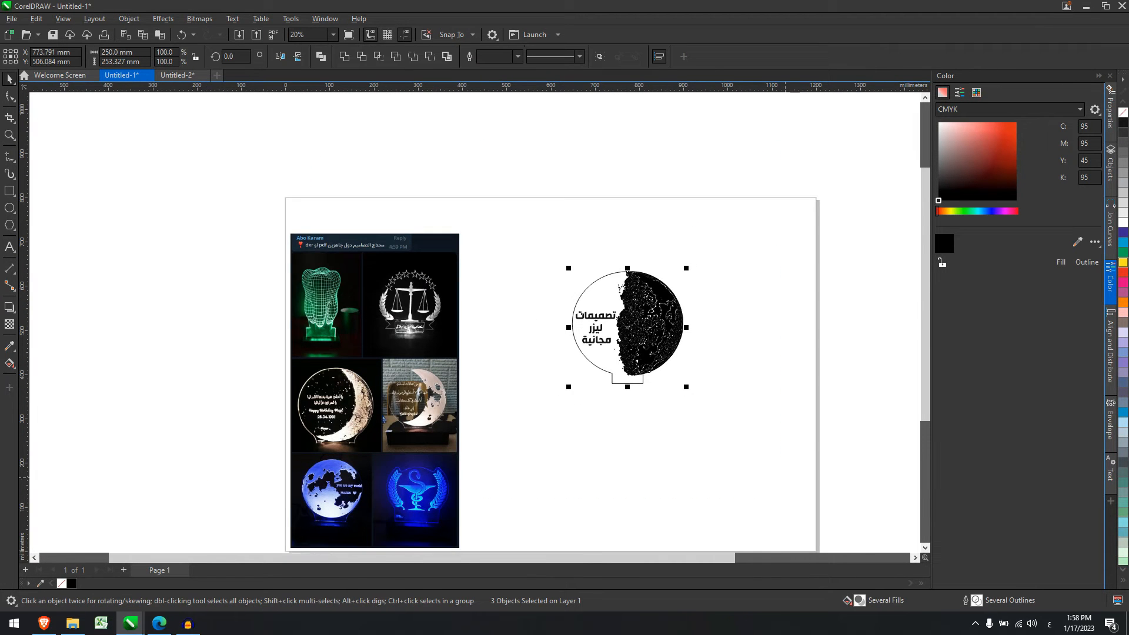
pyautogui.hotkey('shift', 'F2')
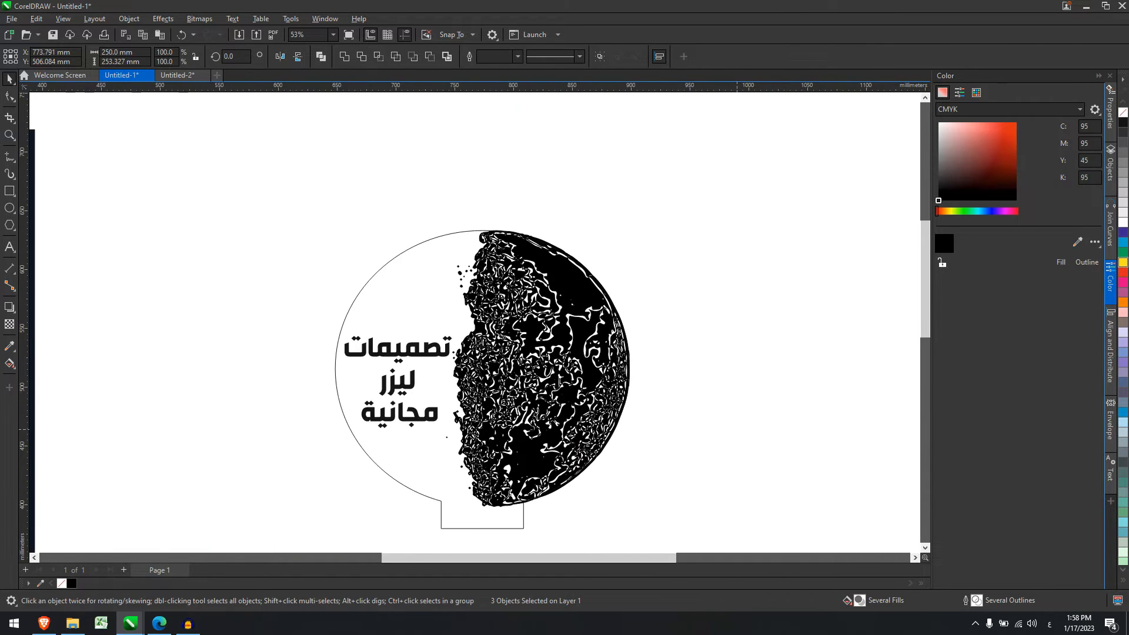
pyautogui.click(430, 467)
pyautogui.click(1015, 176)
pyautogui.click(1086, 262)
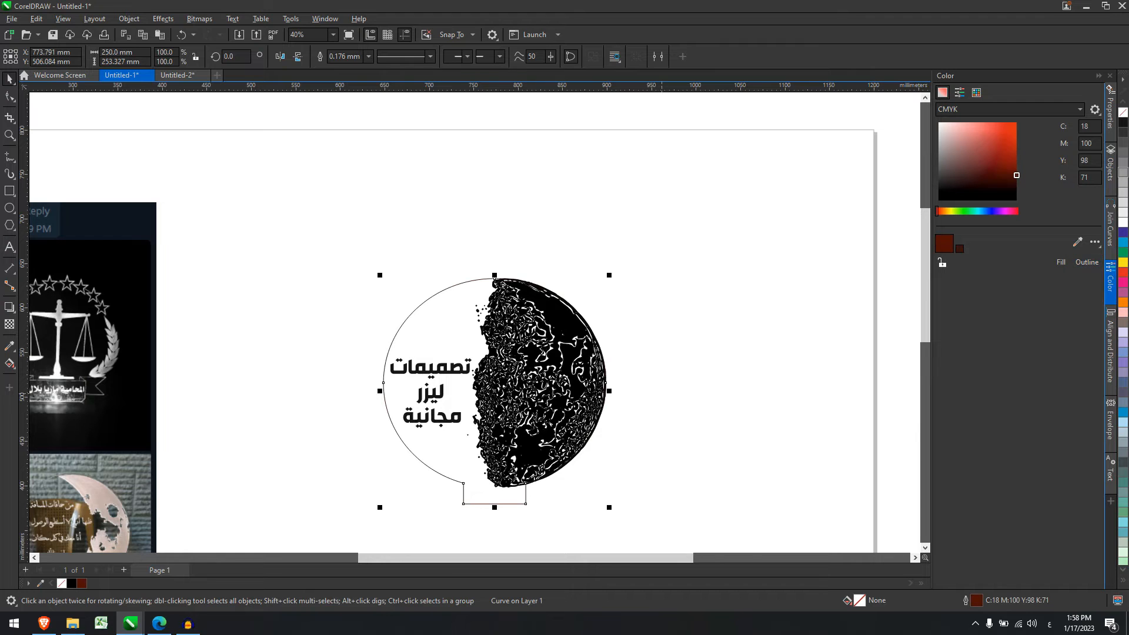
# Select the moon texture and Arabic text together inside the lamp outline.
pyautogui.click(682, 410)
pyautogui.scroll(3, 432, 493)
pyautogui.scroll(-4, 512, 491)
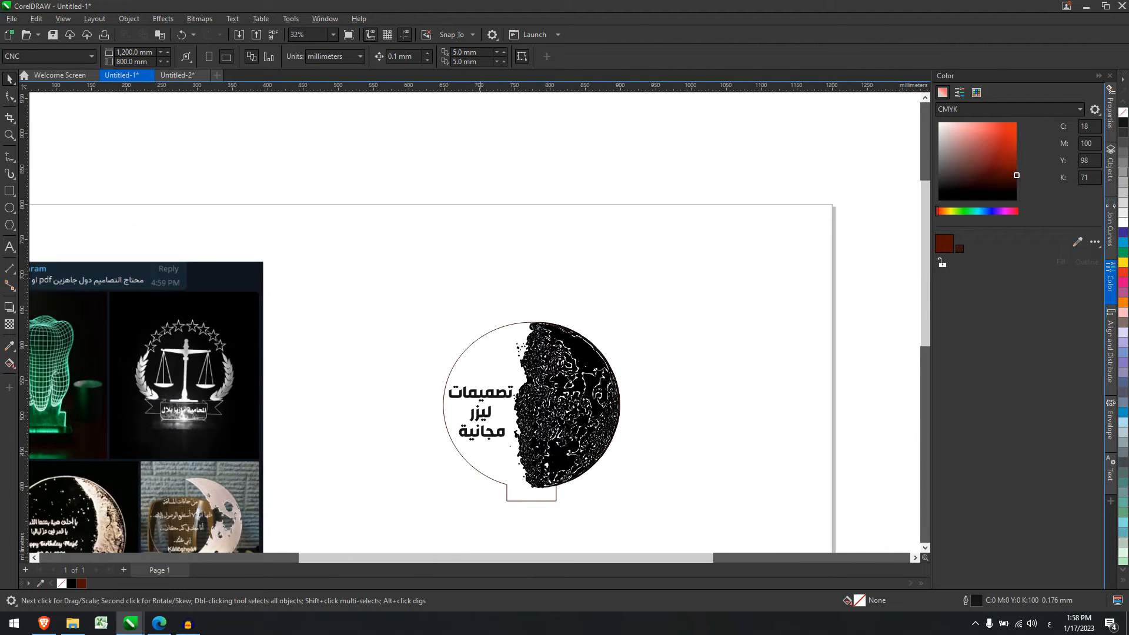
pyautogui.click(473, 468)
pyautogui.moveTo(693, 514); pyautogui.dragTo(448, 284)
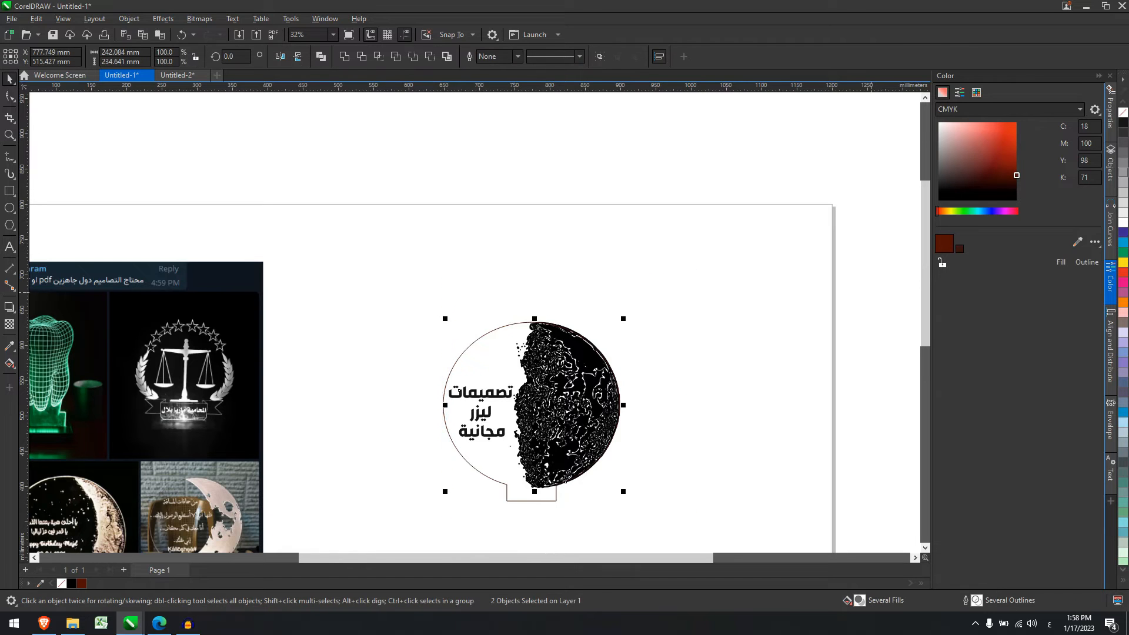
# Give the moon texture and Arabic text a blue C81 M60 Y0 K0 fill and outline.
pyautogui.click(985, 211)
pyautogui.moveTo(988, 174); pyautogui.dragTo(1016, 122)
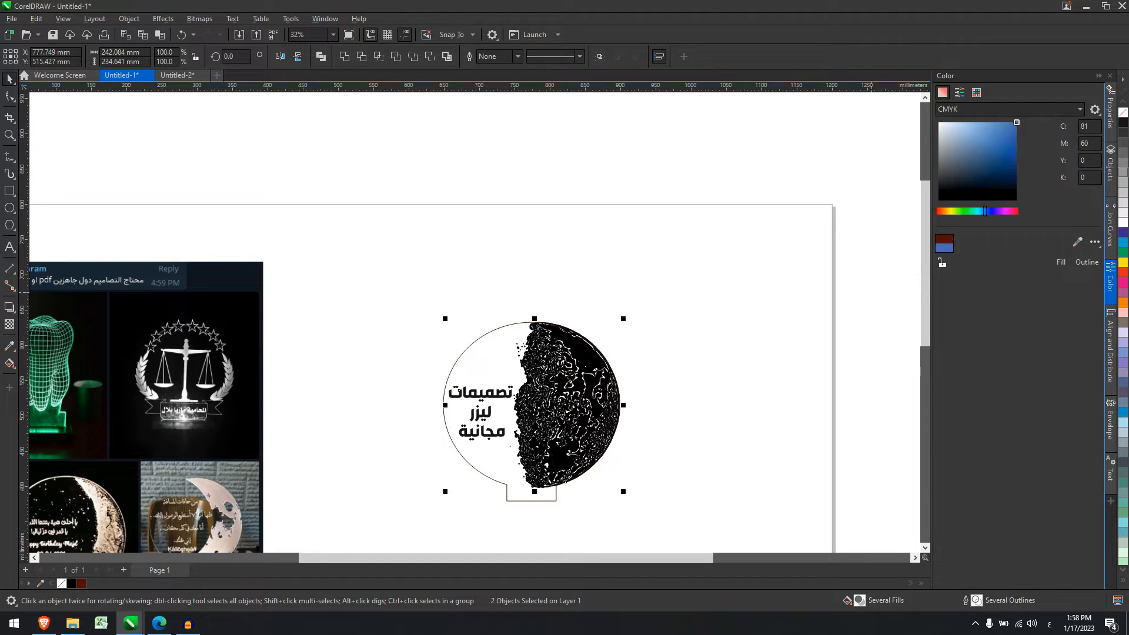
pyautogui.click(1087, 262)
pyautogui.click(1060, 262)
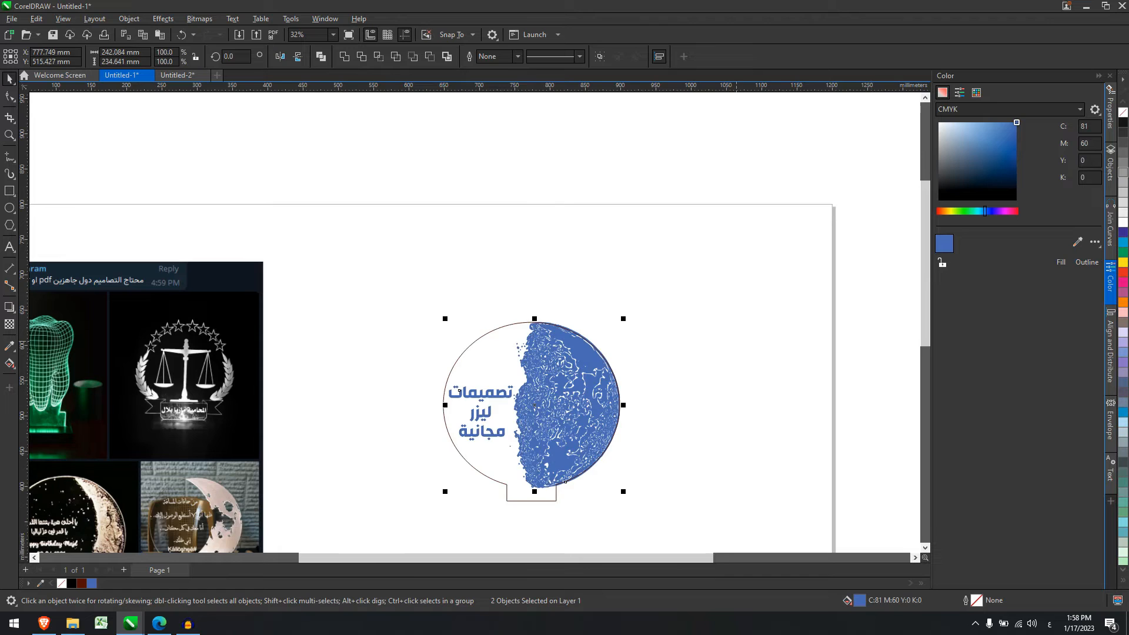
pyautogui.click(742, 341)
pyautogui.scroll(-1, 742, 341)
pyautogui.scroll(-3, 742, 341)
pyautogui.scroll(5, 728, 411)
pyautogui.moveTo(659, 414); pyautogui.dragTo(806, 554)
pyautogui.scroll(-4, 494, 270)
pyautogui.scroll(1, 542, 371)
pyautogui.click(509, 417)
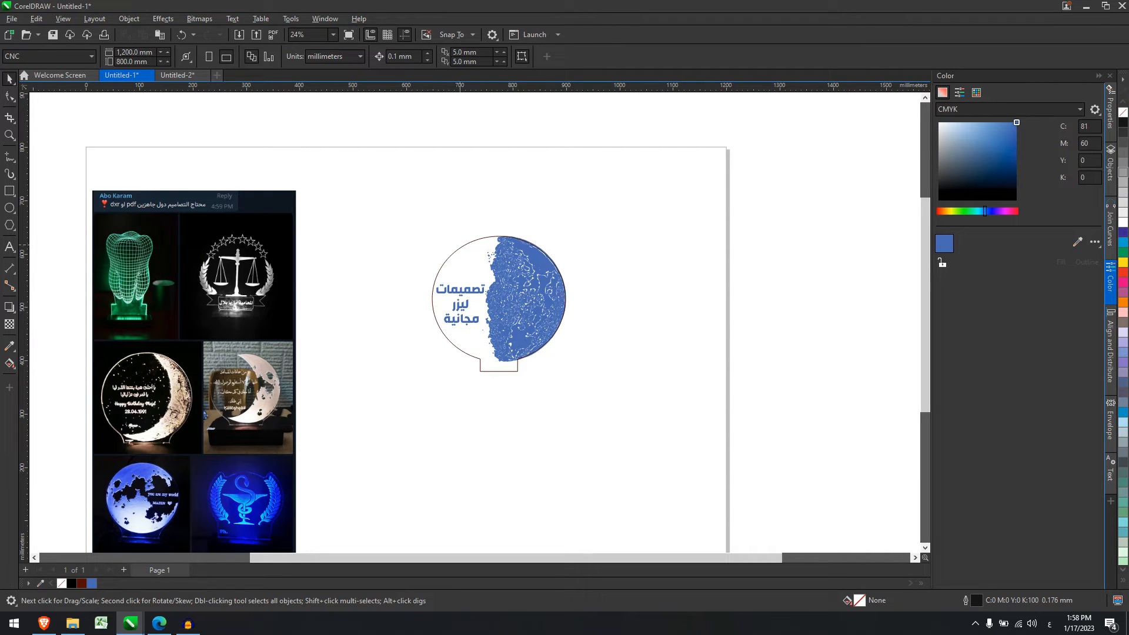
# Select the three-part blue moon lamp design and mirror it horizontally.
pyautogui.scroll(1, 524, 291)
pyautogui.moveTo(303, 149); pyautogui.dragTo(735, 503)
pyautogui.moveTo(464, 164); pyautogui.dragTo(802, 508)
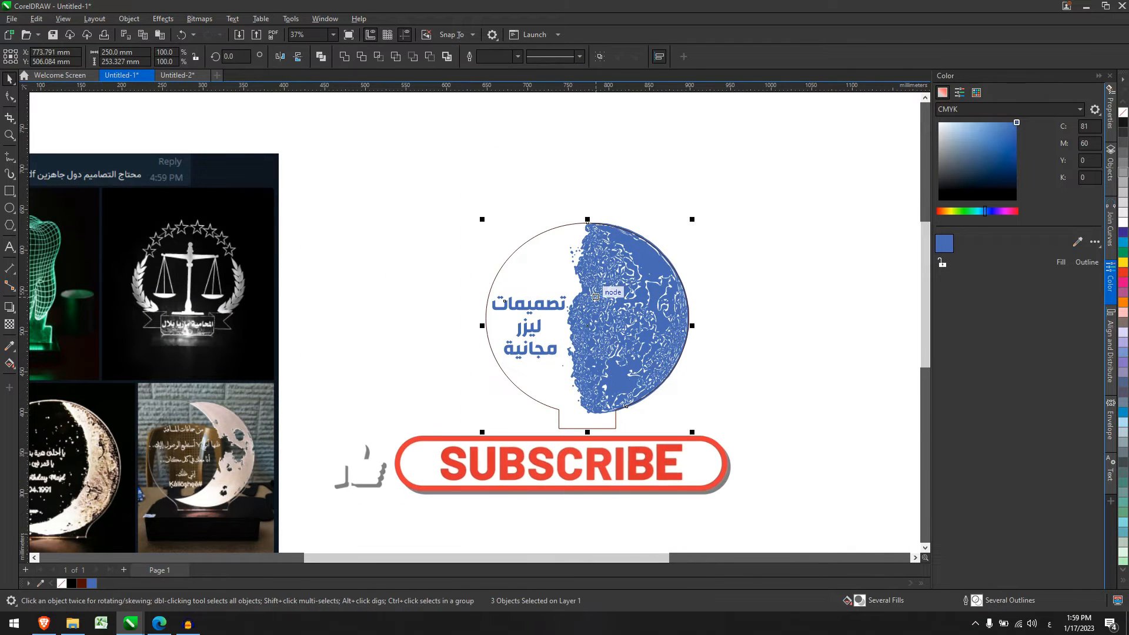
pyautogui.moveTo(595, 297); pyautogui.dragTo(546, 209)
pyautogui.click(280, 57)
pyautogui.click(404, 115)
# Move the mirrored moon design off the page, above its top-right corner.
pyautogui.moveTo(404, 115); pyautogui.dragTo(847, 502)
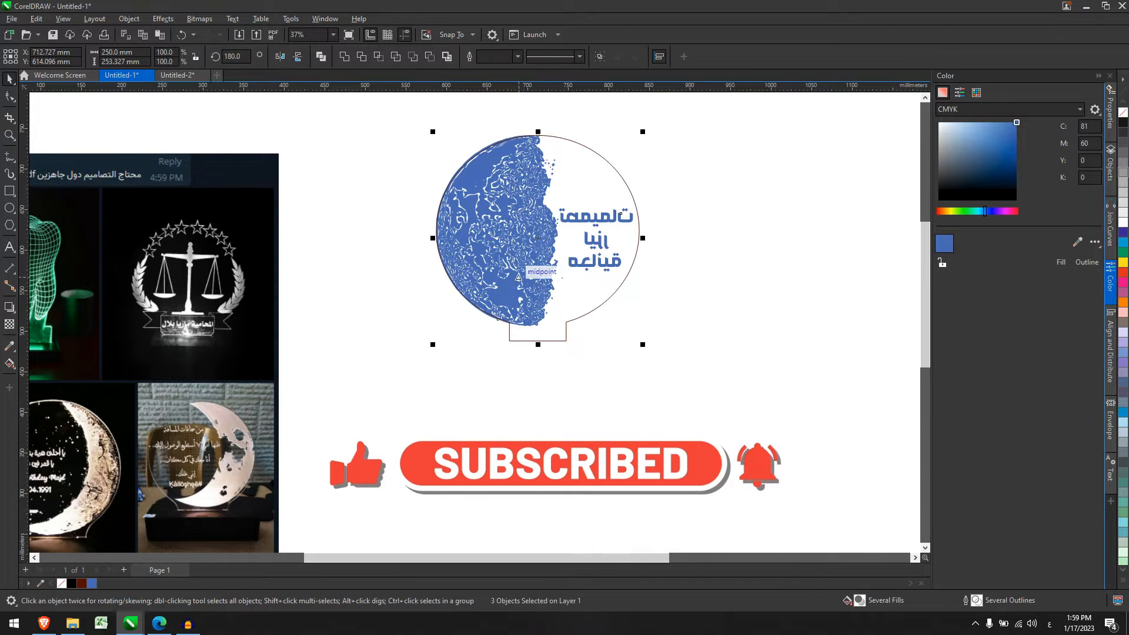
pyautogui.scroll(2, 558, 289)
pyautogui.scroll(1, 641, 190)
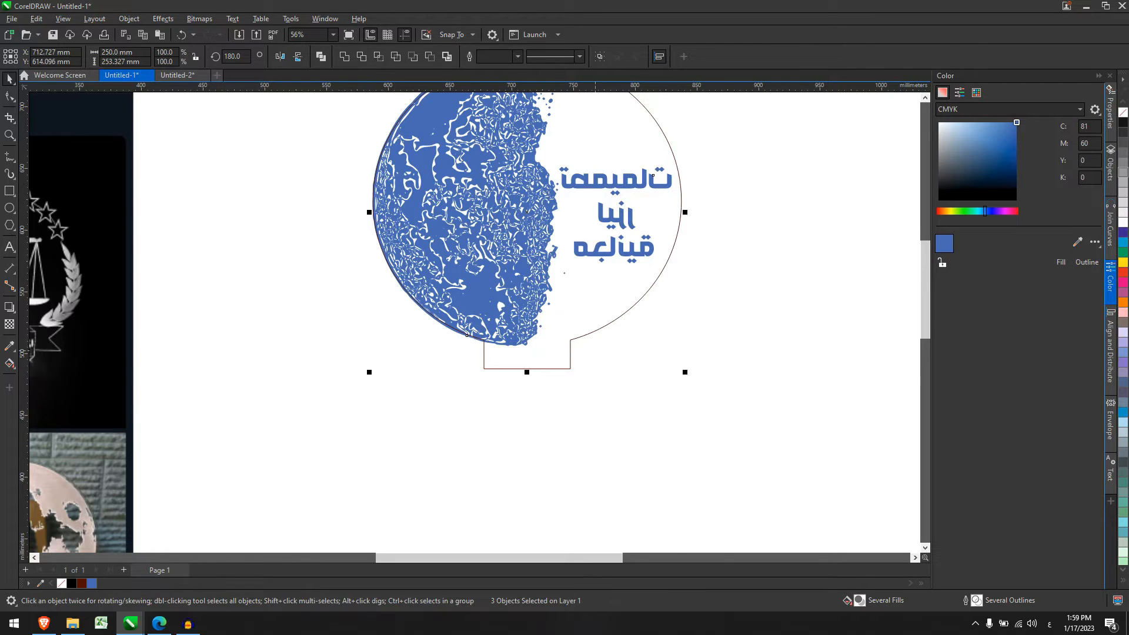
pyautogui.scroll(-3, 596, 354)
pyautogui.scroll(-1, 590, 351)
pyautogui.moveTo(570, 329); pyautogui.dragTo(736, 217)
pyautogui.press('Escape')
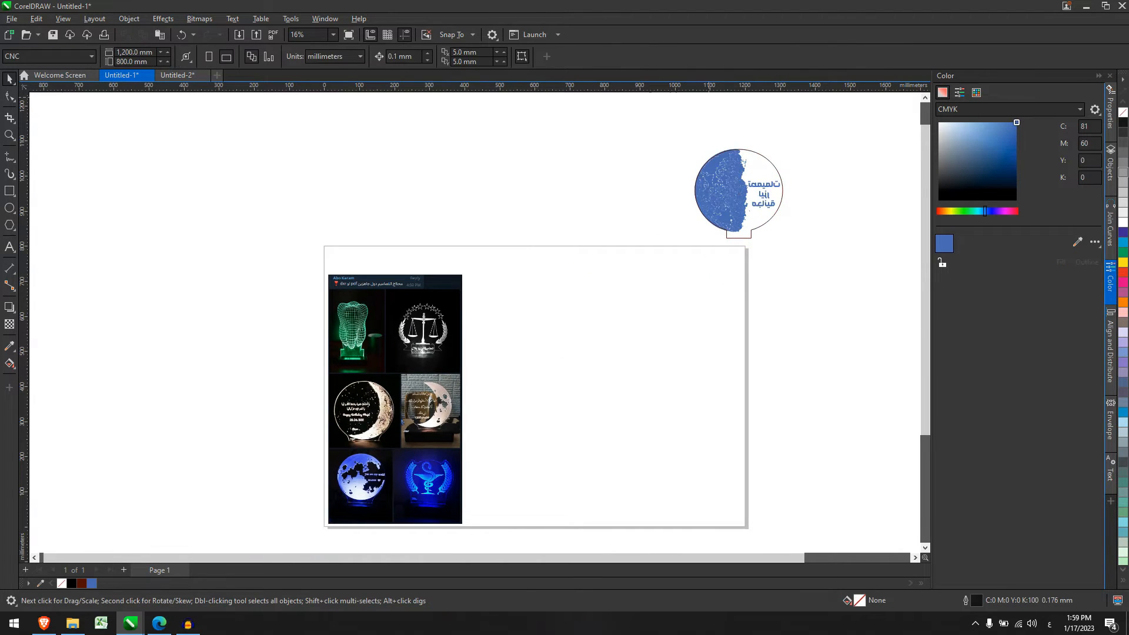
pyautogui.scroll(1, 624, 294)
pyautogui.scroll(-2, 655, 276)
pyautogui.scroll(2, 755, 220)
pyautogui.moveTo(587, 124); pyautogui.dragTo(809, 391)
pyautogui.scroll(-1, 681, 243)
pyautogui.scroll(2, 392, 511)
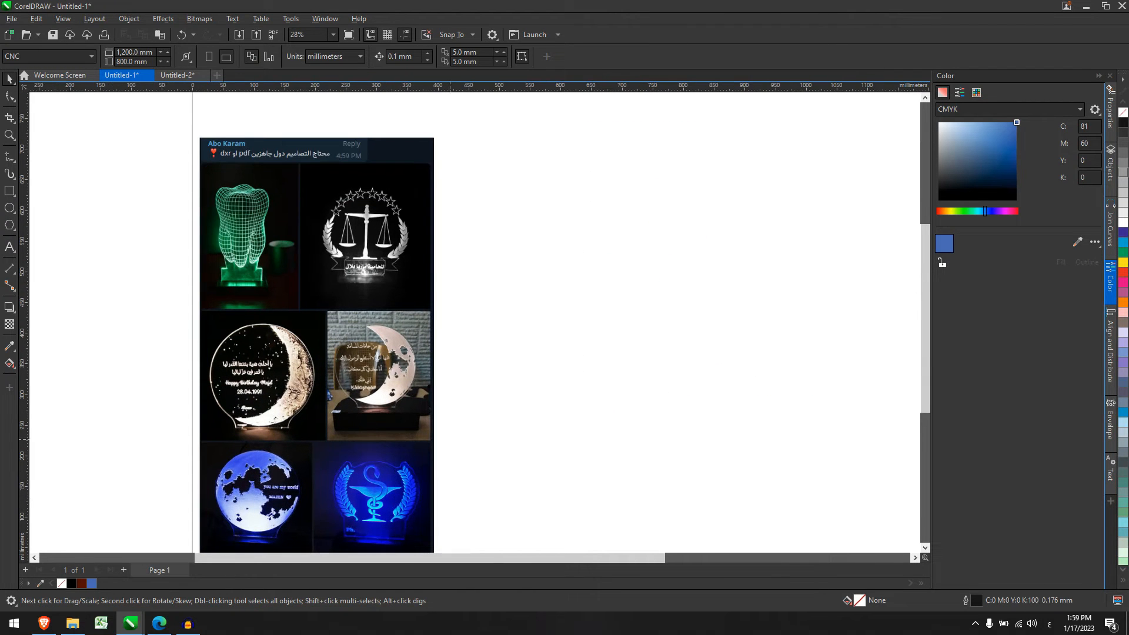
# In the moon-phases document Untitled-2, select a thin crescent.
pyautogui.hotkey('ctrl', 'Tab')
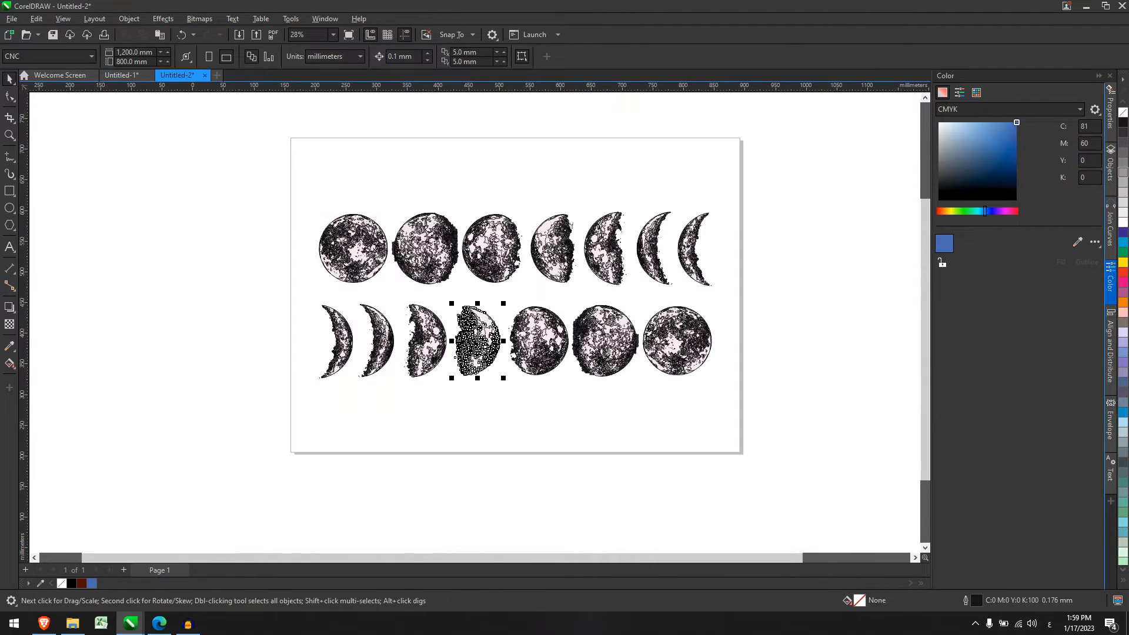
pyautogui.moveTo(339, 415); pyautogui.dragTo(272, 263)
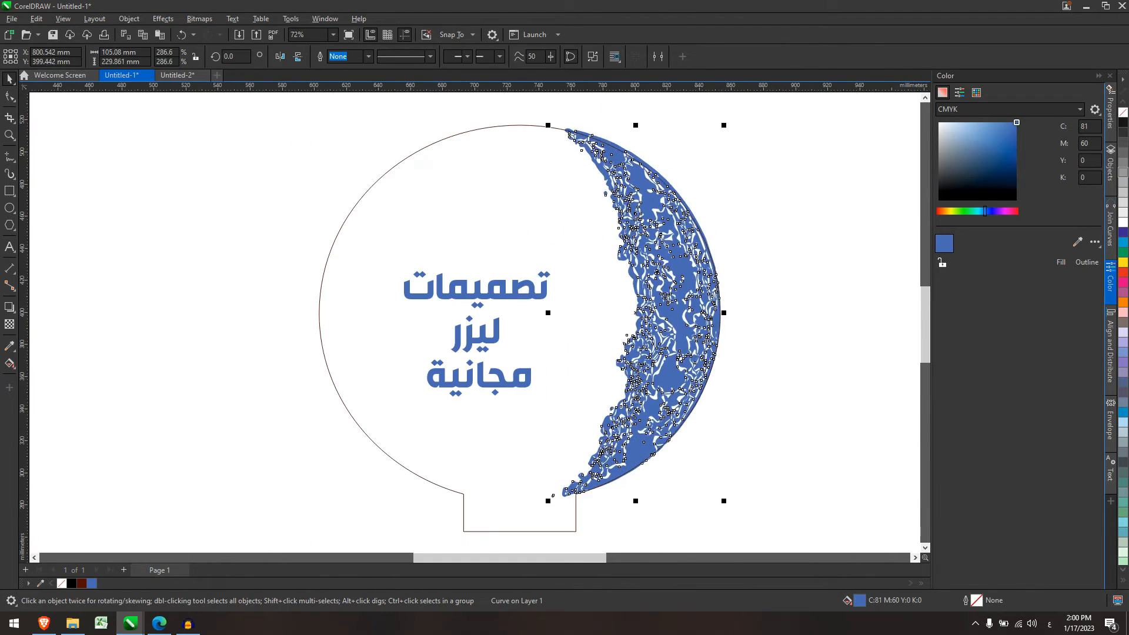
pyautogui.scroll(-2, 565, 318)
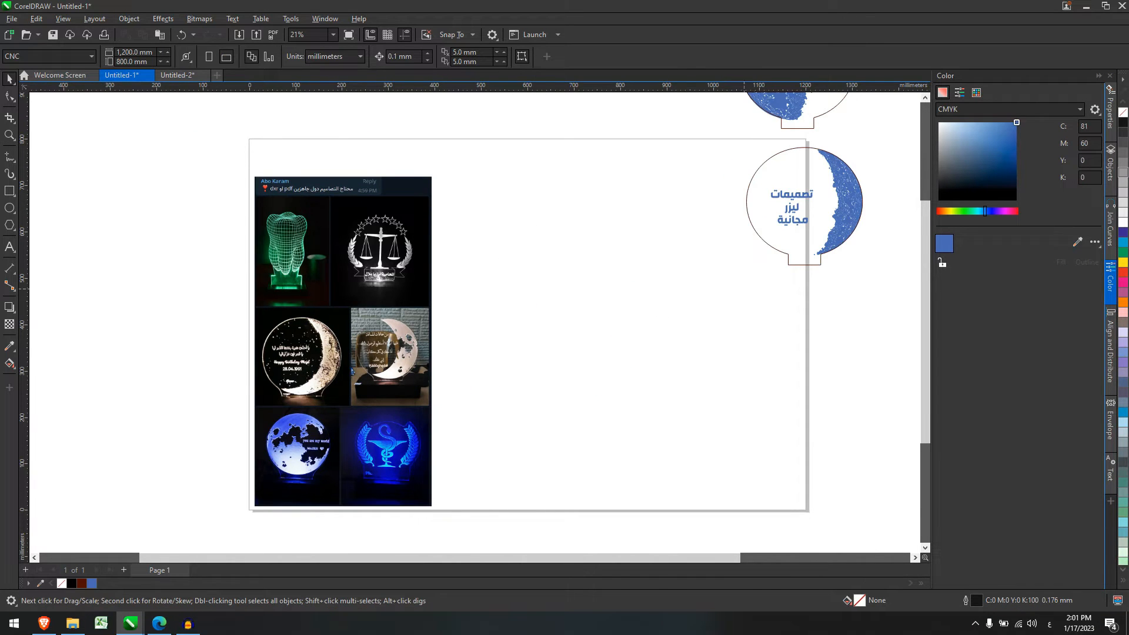
pyautogui.scroll(-2, 736, 275)
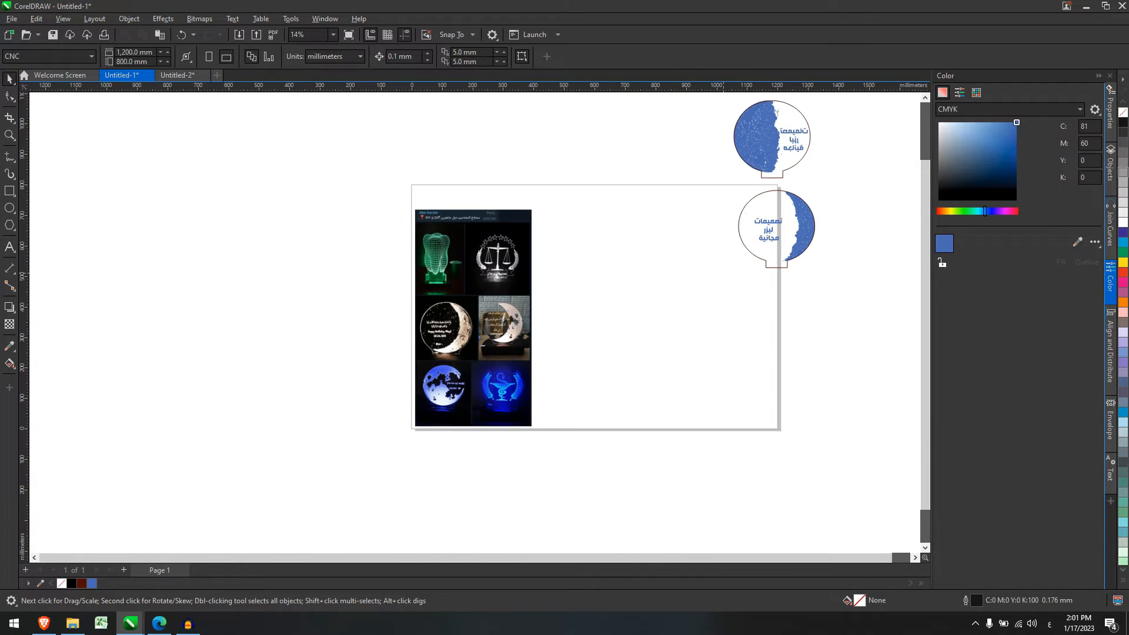
pyautogui.scroll(1, 799, 122)
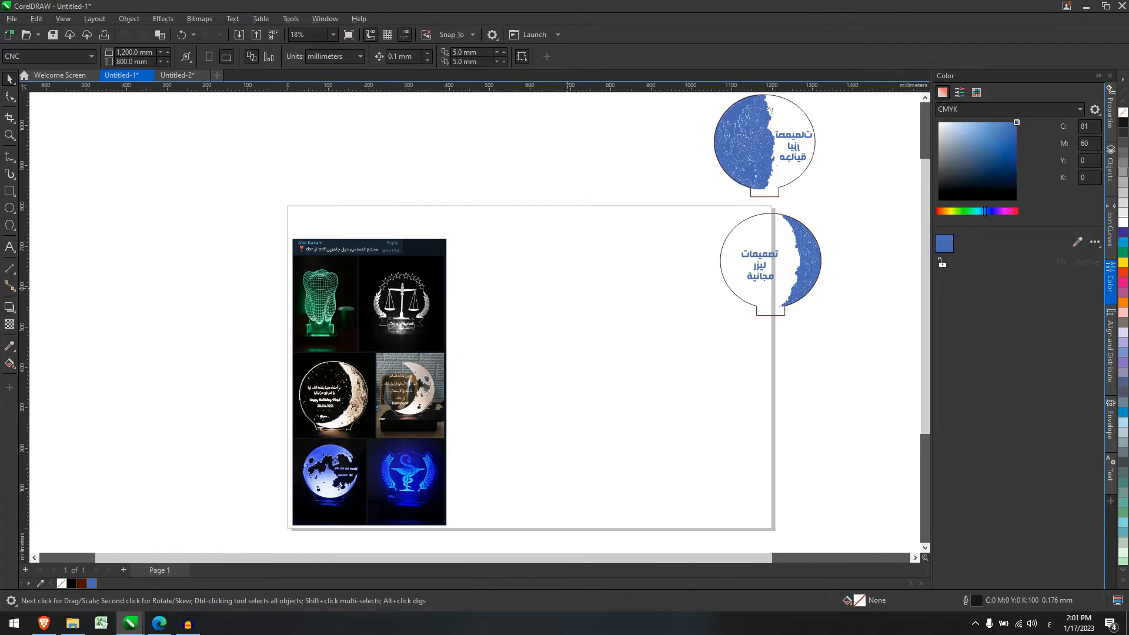
pyautogui.scroll(1, 437, 315)
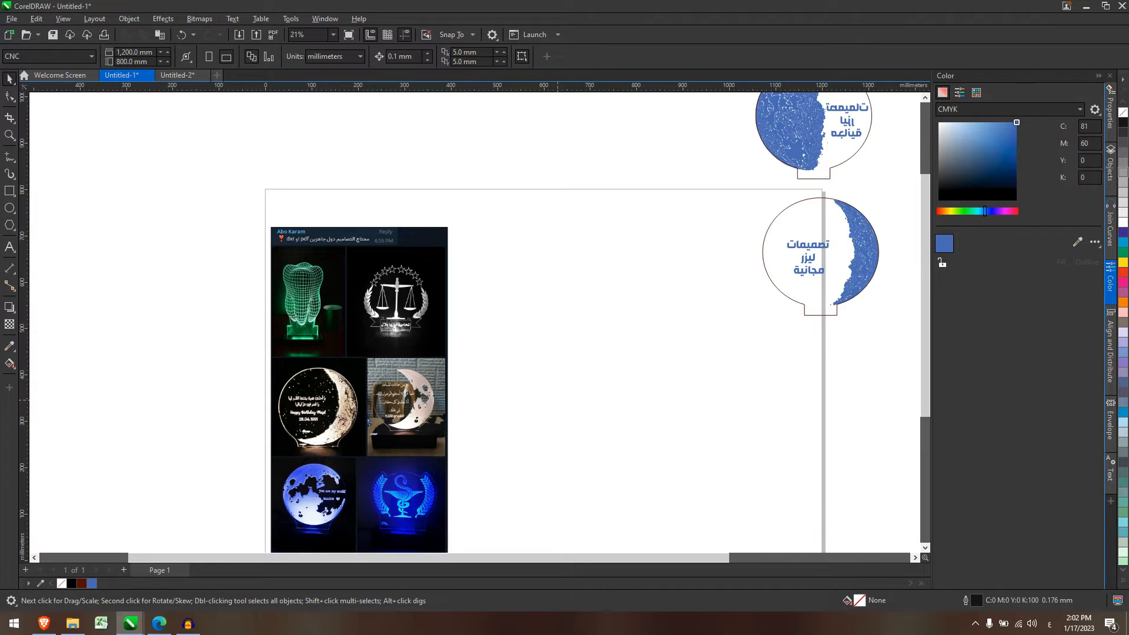
# Scroll over the page of laurel wreath designs in d1lvvypo.cdr.
pyautogui.scroll(1, 558, 400)
pyautogui.scroll(-4, 485, 370)
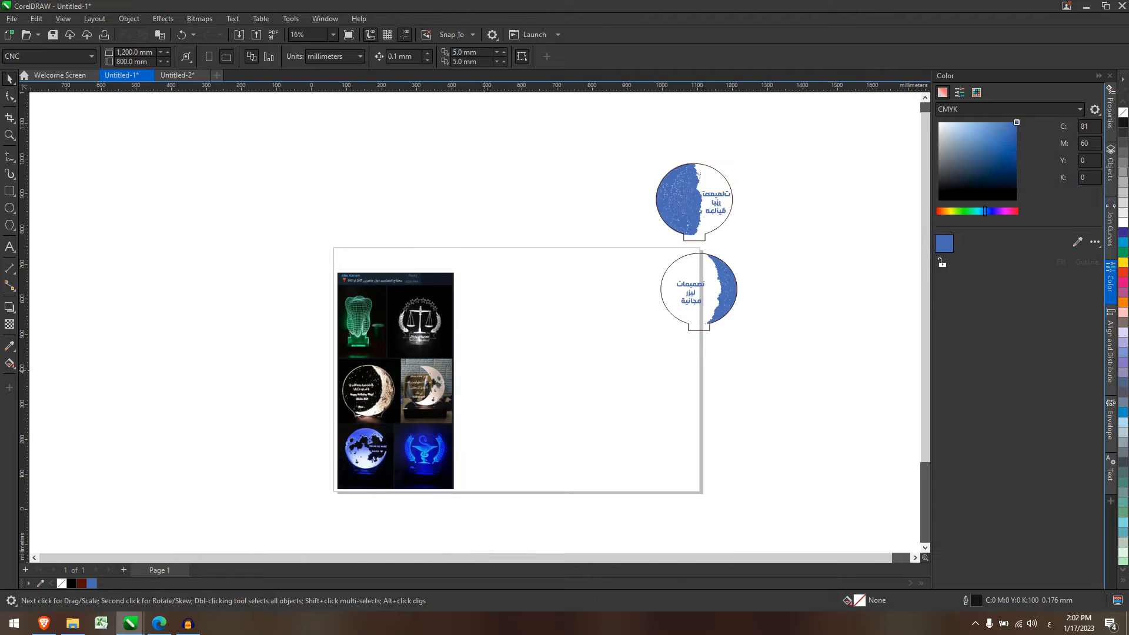
pyautogui.scroll(5, 472, 484)
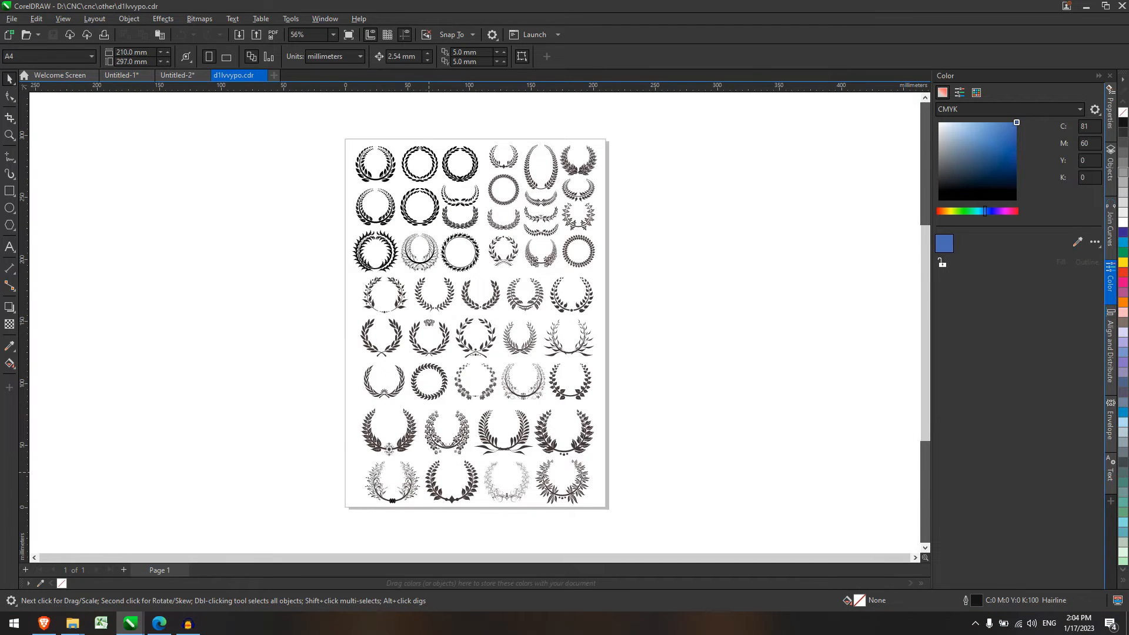
pyautogui.scroll(2, 492, 352)
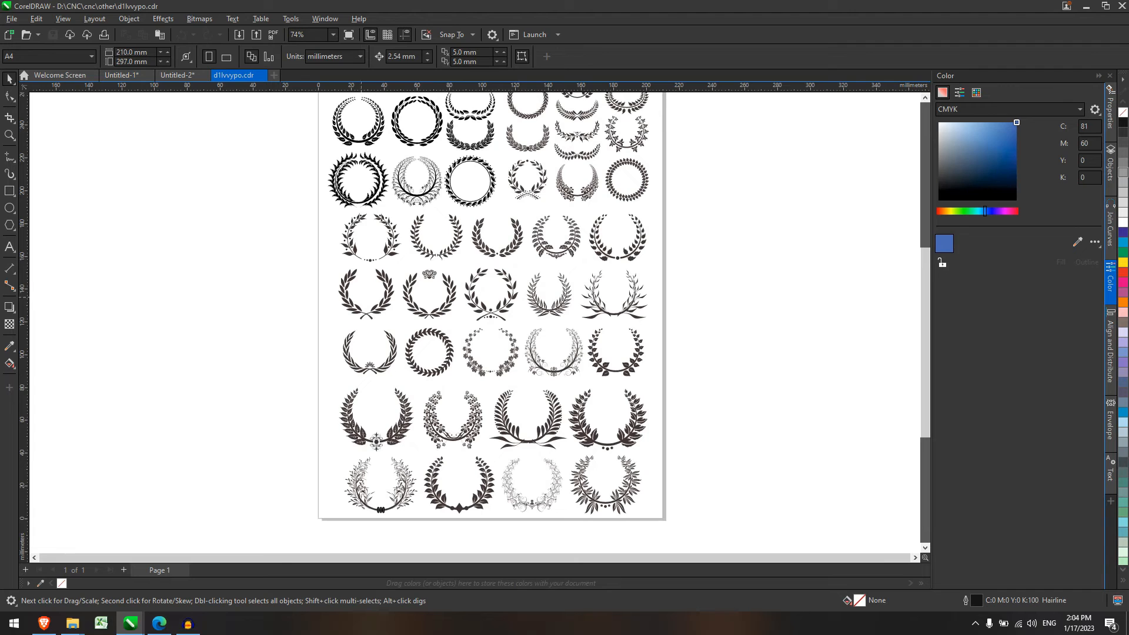
# Copy the first laurel wreath in row 4 and paste it into the Untitled-1 lamp document.
pyautogui.scroll(-1, 512, 275)
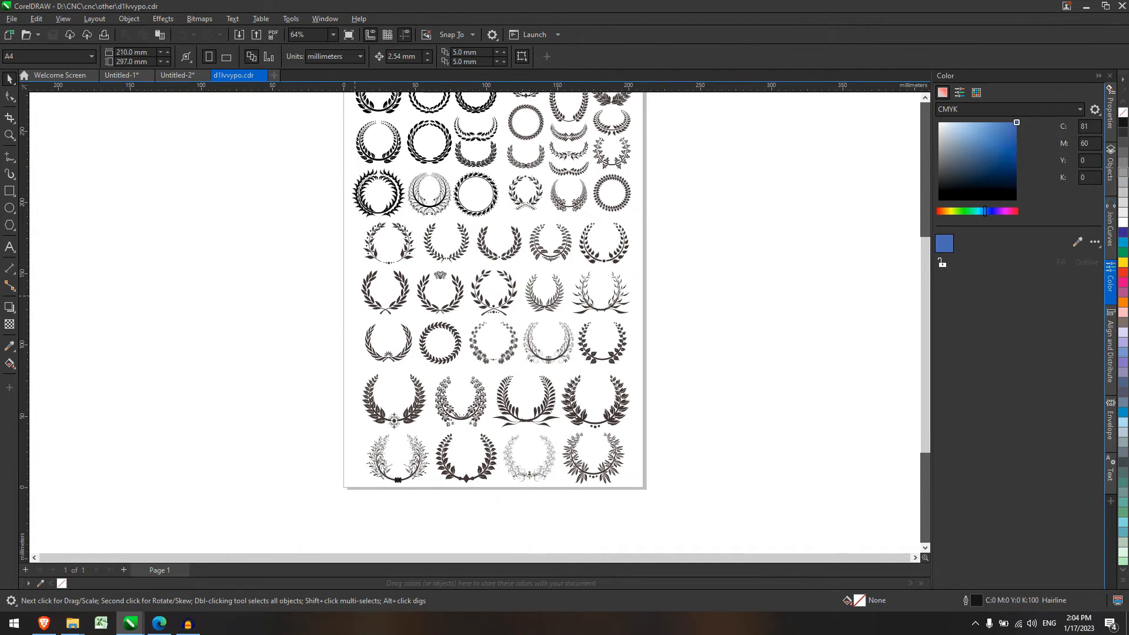
pyautogui.scroll(2, 397, 273)
pyautogui.moveTo(316, 331); pyautogui.dragTo(416, 271)
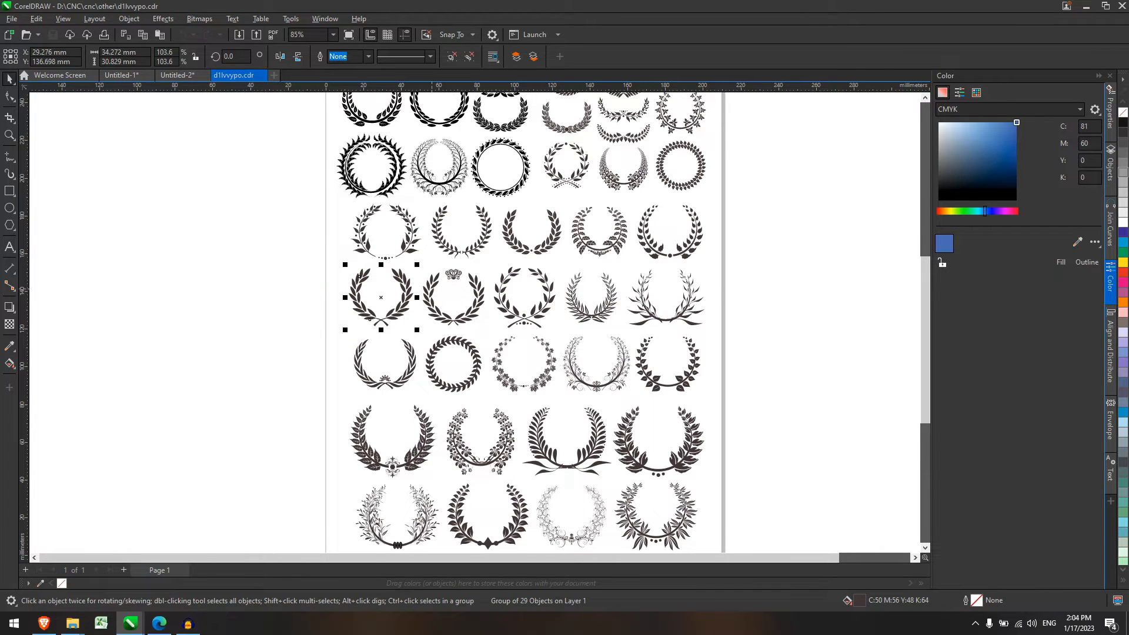
pyautogui.click(177, 75)
pyautogui.click(122, 75)
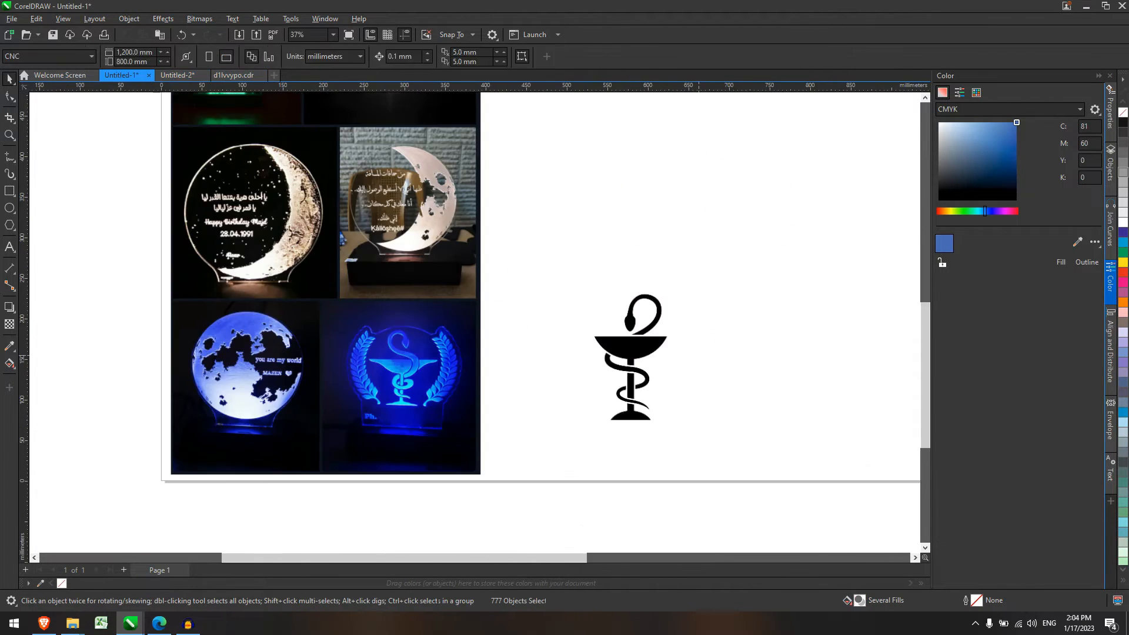
pyautogui.scroll(-1, 379, 278)
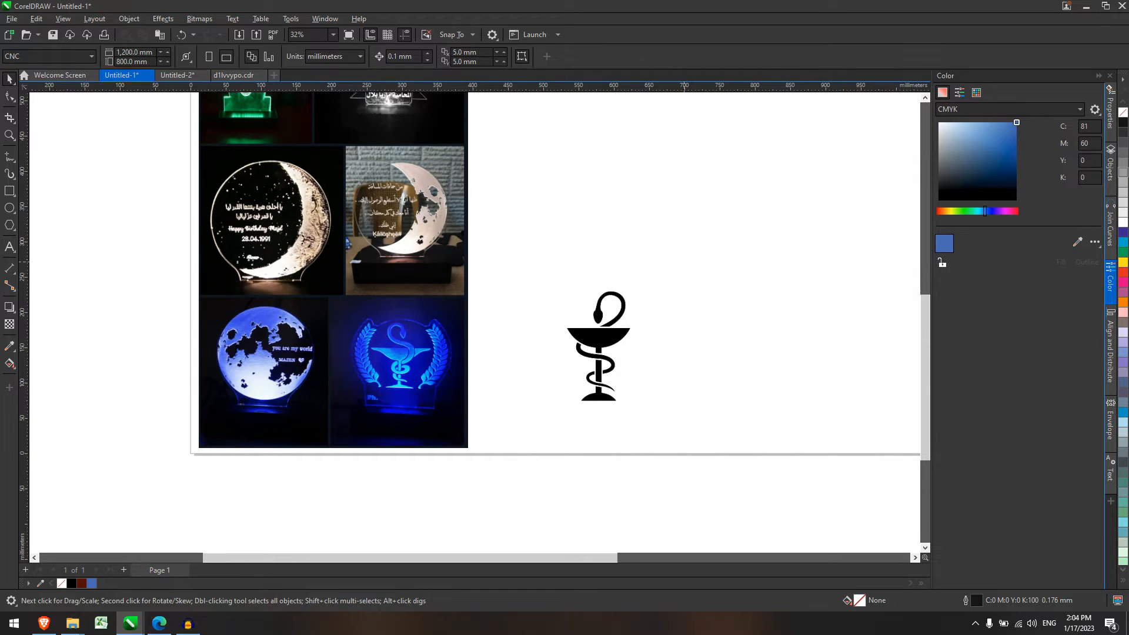
pyautogui.hotkey('ctrl', 'v')
# Enlarge the pasted wreath and position it around the chalice.
pyautogui.moveTo(576, 194); pyautogui.dragTo(689, 296)
pyautogui.moveTo(616, 229); pyautogui.dragTo(589, 364)
pyautogui.moveTo(661, 430); pyautogui.dragTo(680, 448)
pyautogui.scroll(2, 618, 385)
pyautogui.moveTo(592, 369); pyautogui.dragTo(592, 355)
pyautogui.click(591, 323)
pyautogui.click(646, 382)
pyautogui.moveTo(698, 452); pyautogui.dragTo(698, 453)
pyautogui.scroll(-2, 608, 317)
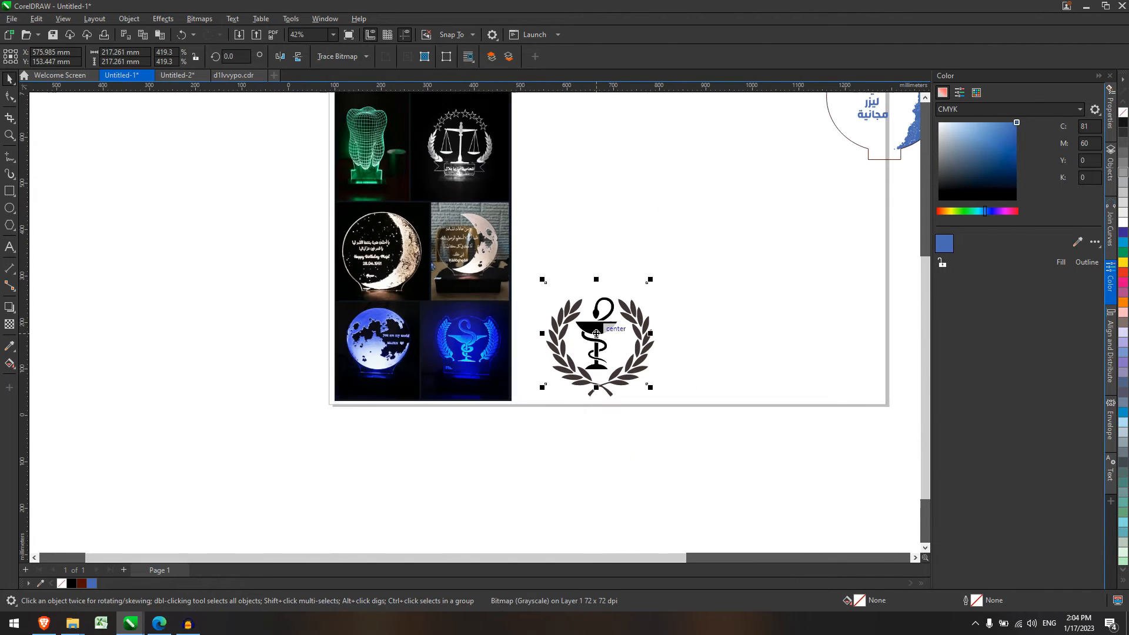
# Trace the chalice bitmap into vector shapes and delete the original image.
pyautogui.moveTo(599, 321); pyautogui.dragTo(791, 279)
pyautogui.rightClick(790, 279)
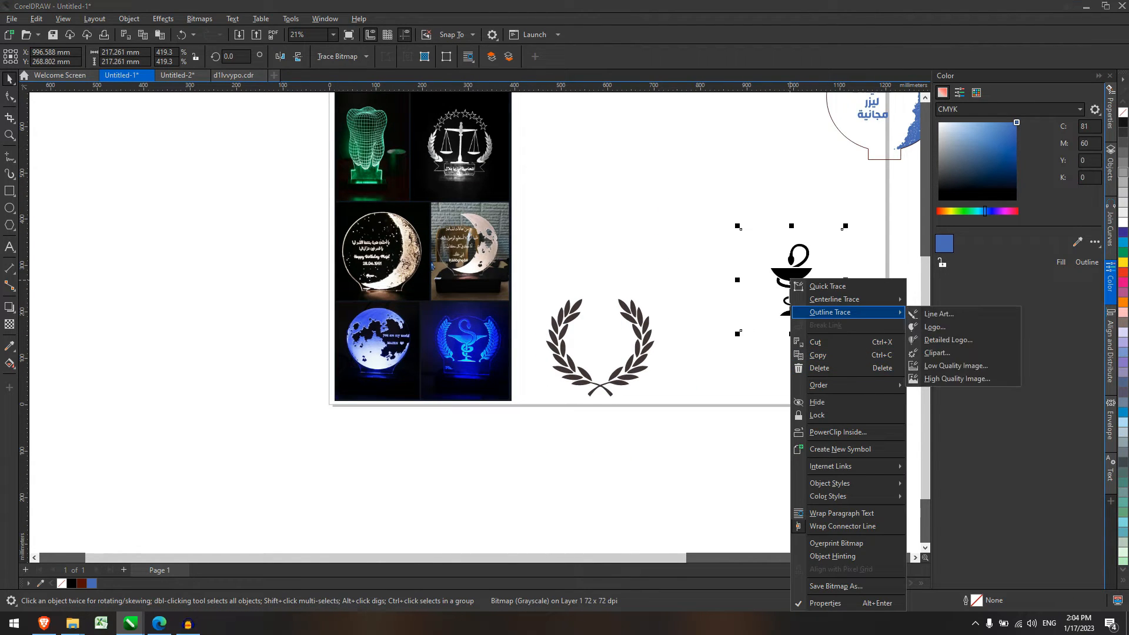
pyautogui.click(827, 285)
pyautogui.moveTo(792, 274); pyautogui.dragTo(670, 213)
pyautogui.click(791, 289)
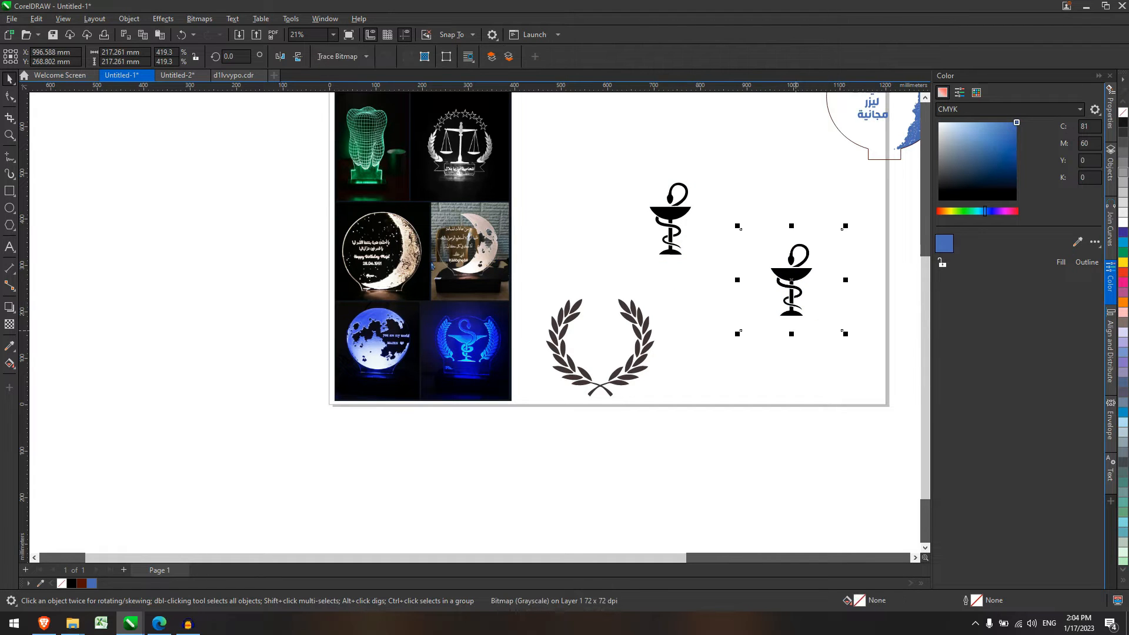
pyautogui.press('Delete')
# Ungroup the traced chalice, delete its white background piece, and select the remaining curve.
pyautogui.click(677, 245)
pyautogui.click(469, 56)
pyautogui.click(720, 255)
pyautogui.press('Delete')
pyautogui.moveTo(721, 255); pyautogui.dragTo(779, 306)
pyautogui.click(679, 246)
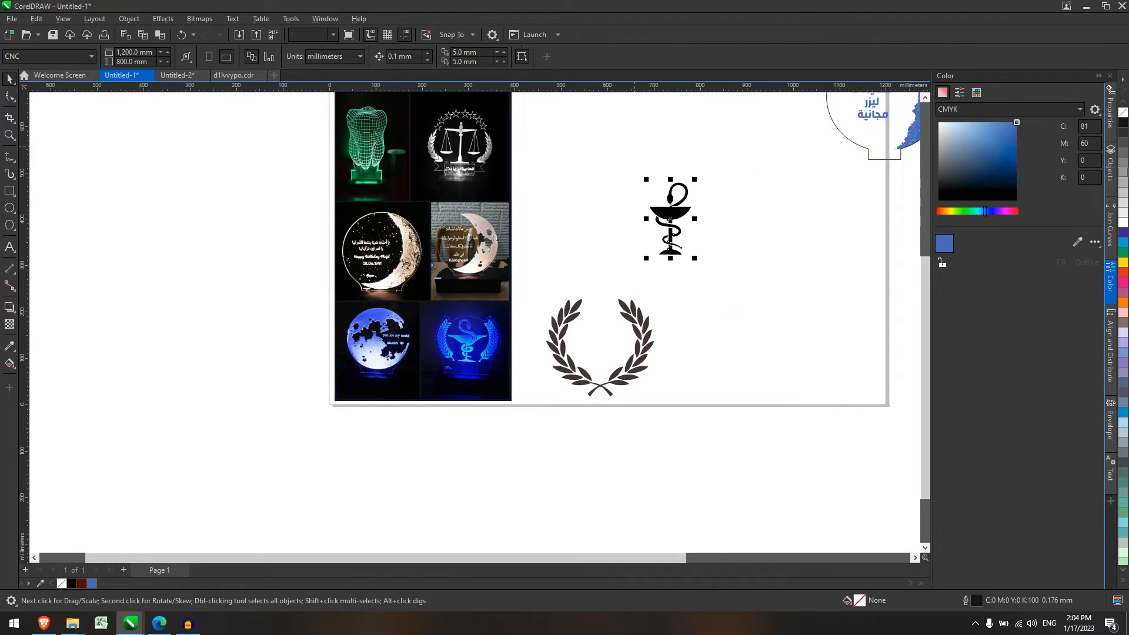
# Move the chalice curve into the wreath and align their centres with C.
pyautogui.moveTo(680, 247); pyautogui.dragTo(609, 368)
pyautogui.scroll(1, 608, 368)
pyautogui.moveTo(508, 233); pyautogui.dragTo(510, 234)
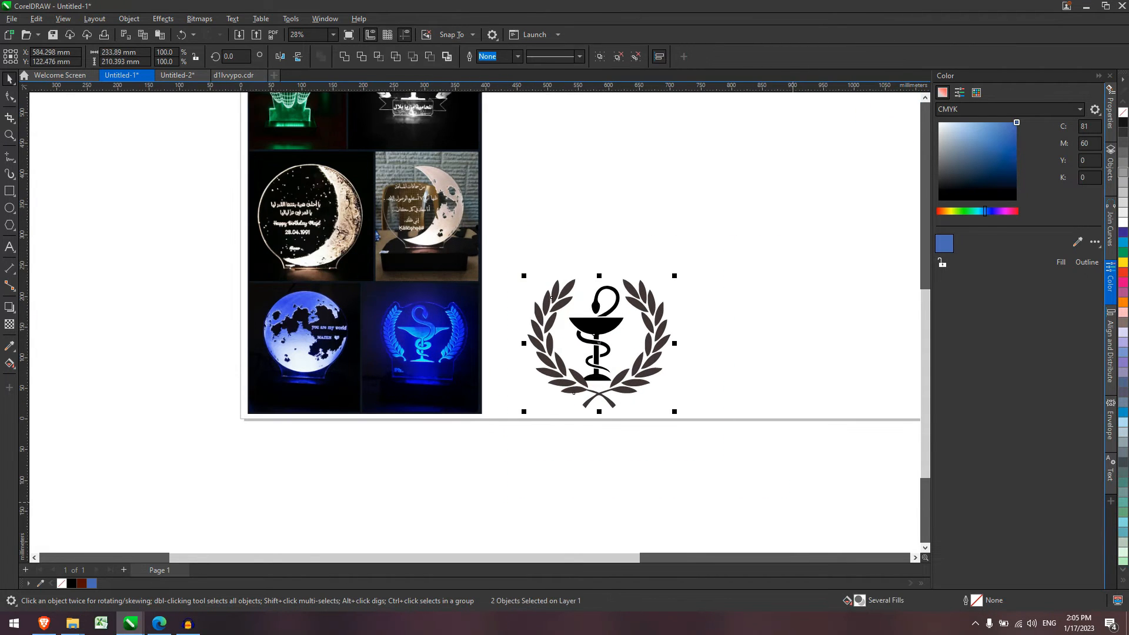
pyautogui.click(712, 445)
pyautogui.moveTo(539, 281); pyautogui.dragTo(507, 263)
pyautogui.press('c')
pyautogui.click(506, 265)
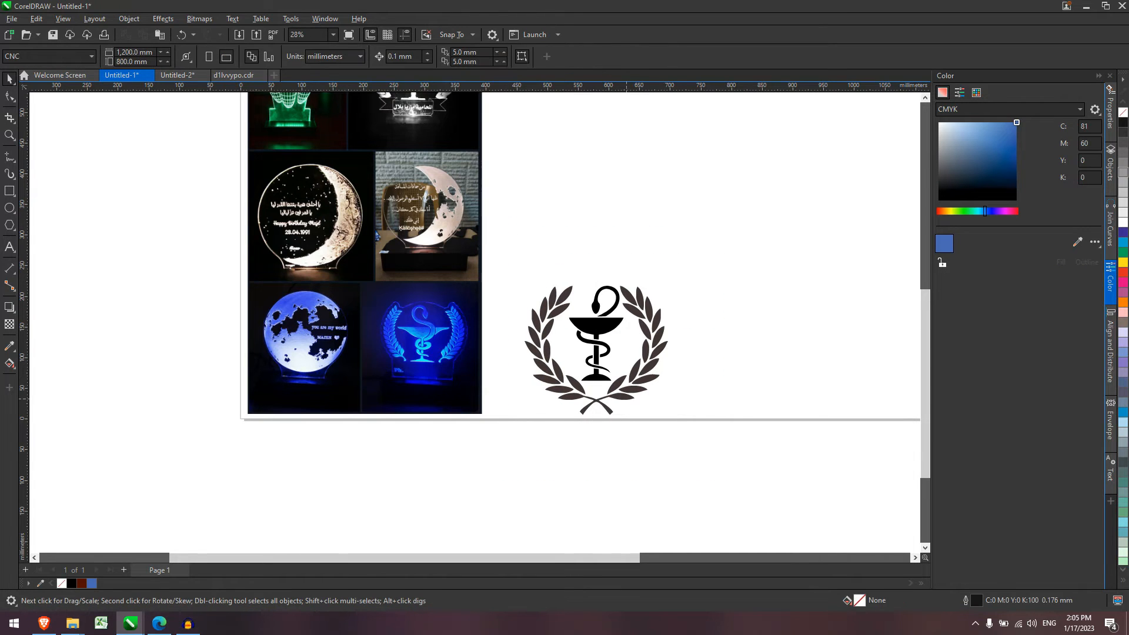
pyautogui.scroll(2, 664, 397)
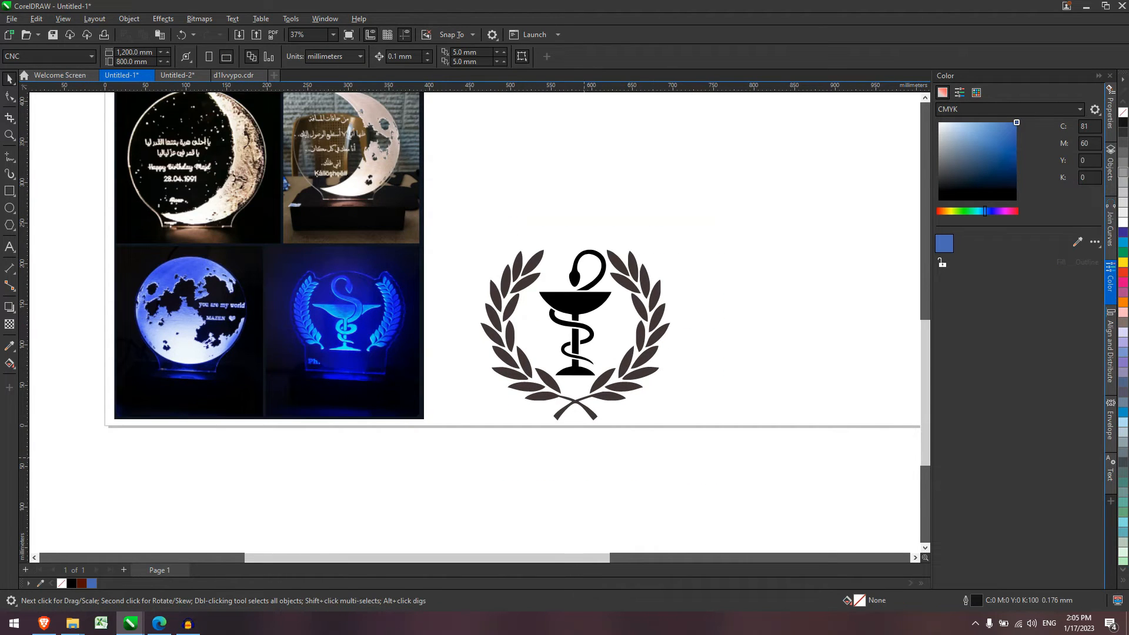
# Select the whole laurel-and-chalice logo group.
pyautogui.scroll(1, 618, 388)
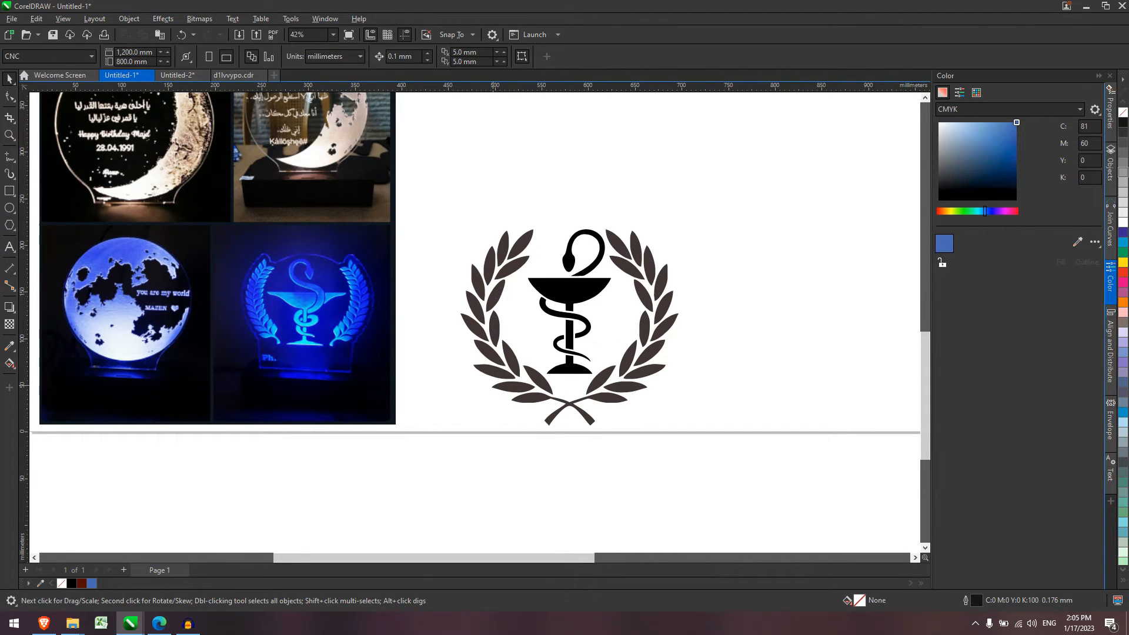
pyautogui.scroll(10, 239, 325)
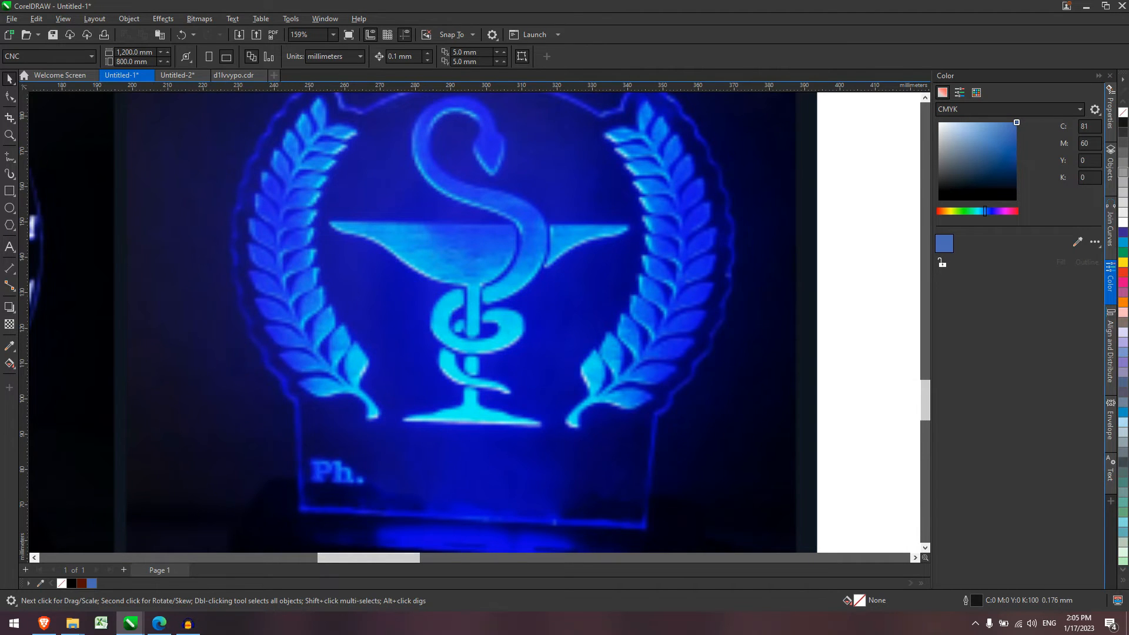
pyautogui.scroll(-8, 394, 160)
pyautogui.scroll(-3, 691, 157)
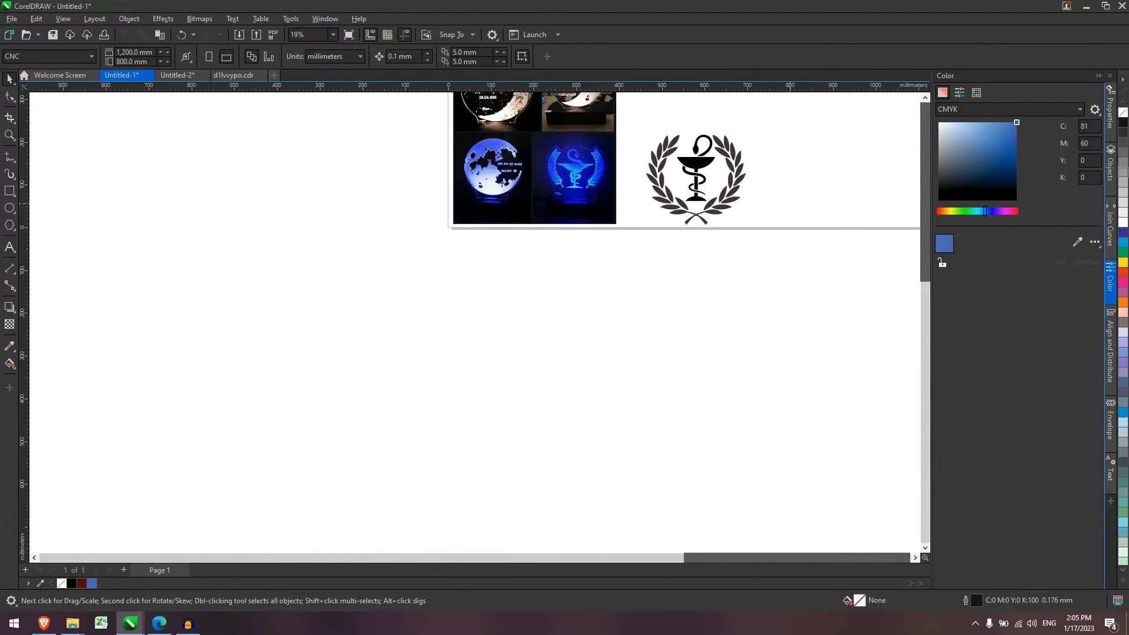
pyautogui.scroll(2, 768, 171)
pyautogui.click(692, 143)
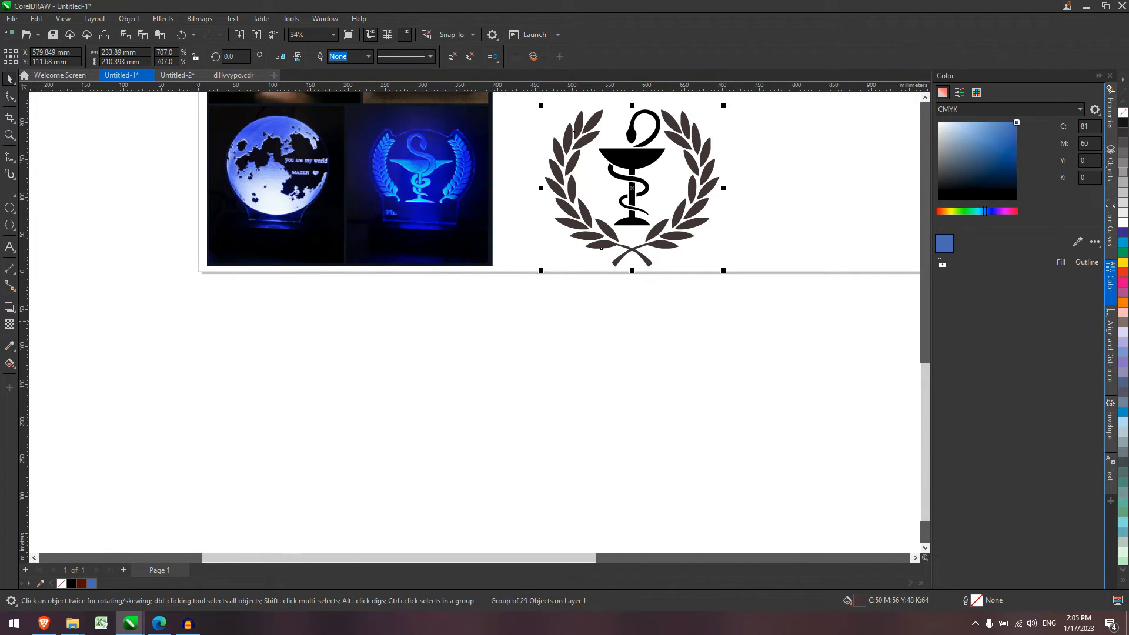
# Switch to the Contour tool from the interactive effects flyout.
pyautogui.click(12, 309)
pyautogui.click(12, 320)
pyautogui.click(13, 310)
pyautogui.click(44, 321)
pyautogui.scroll(1, 680, 175)
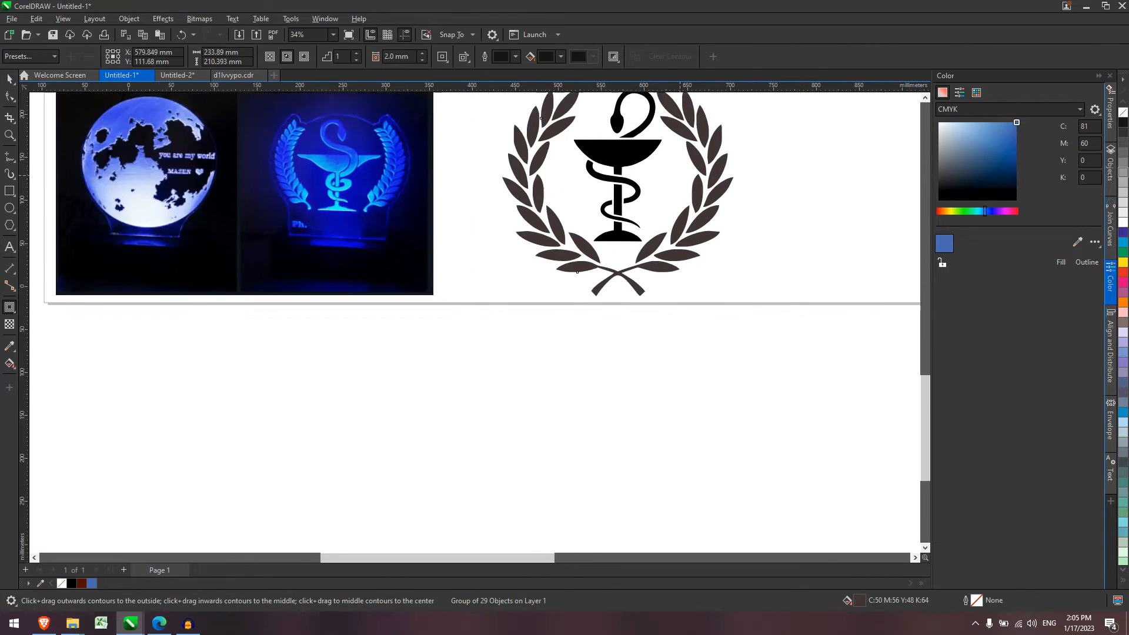
pyautogui.scroll(1, 696, 172)
# Drag an outward contour from the laurel logo, then reselect it with the Pick tool.
pyautogui.moveTo(725, 196); pyautogui.dragTo(749, 196)
pyautogui.scroll(-2, 750, 236)
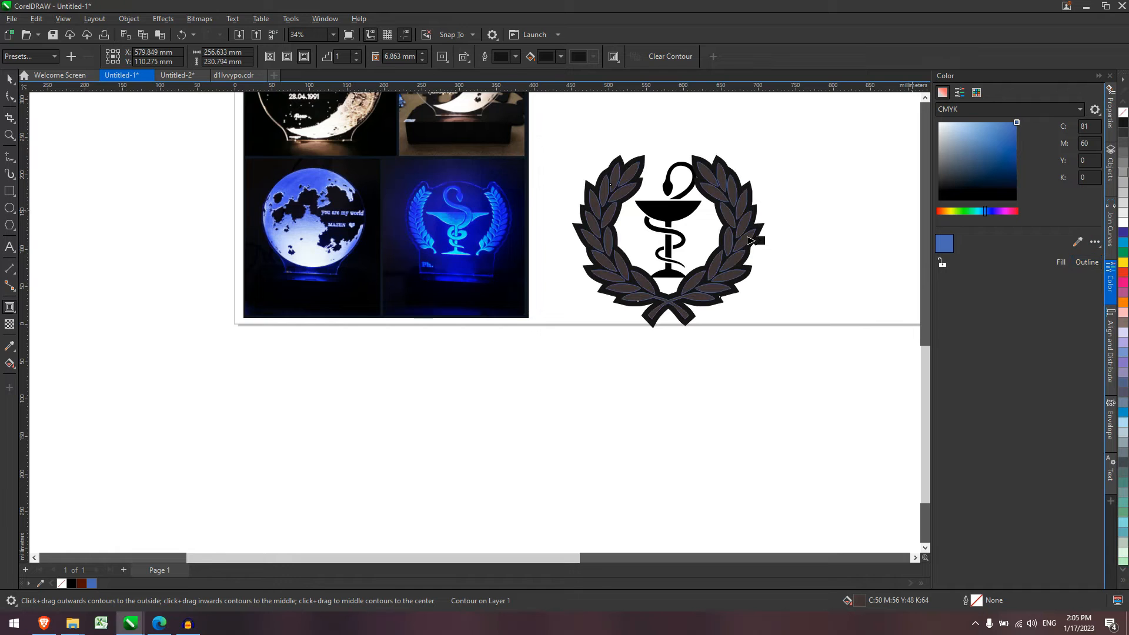
pyautogui.press('Escape')
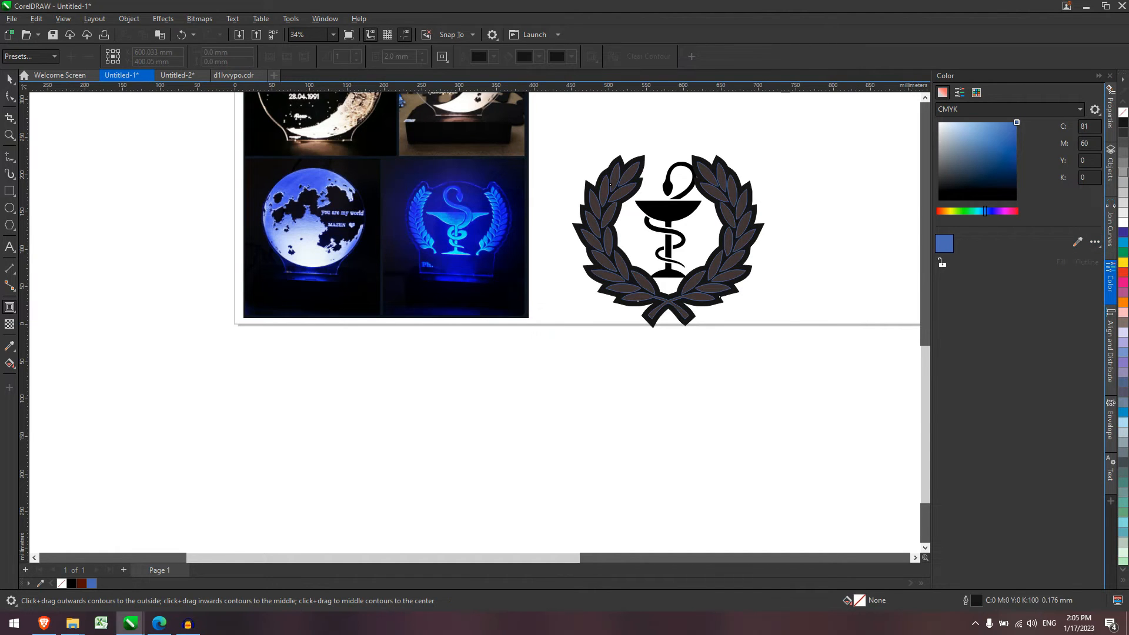
pyautogui.click(9, 78)
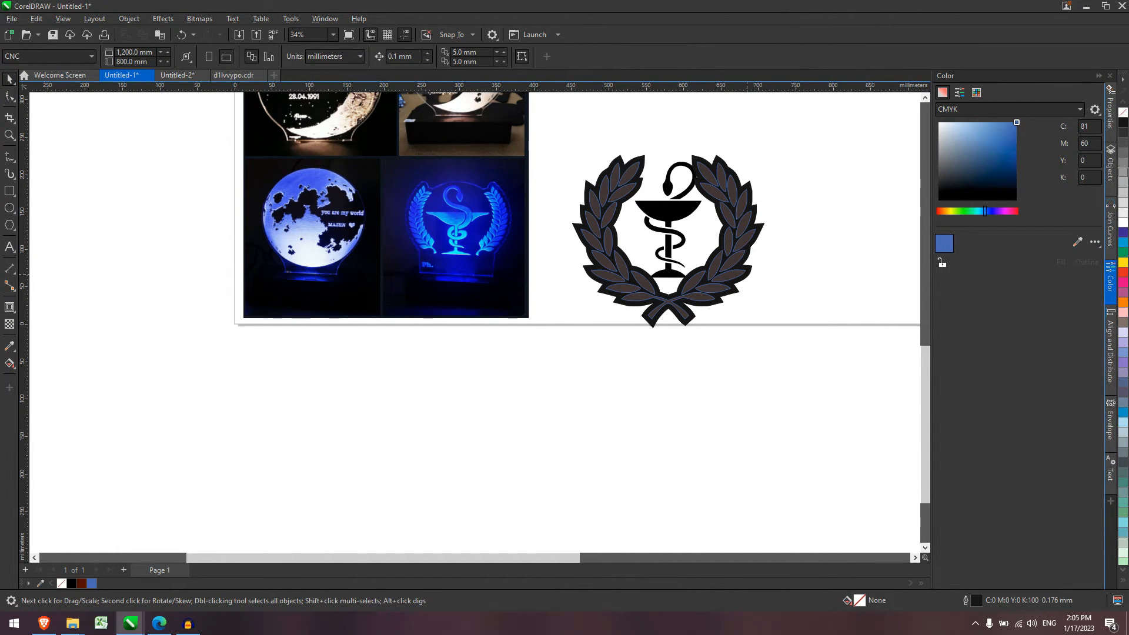
pyautogui.click(747, 274)
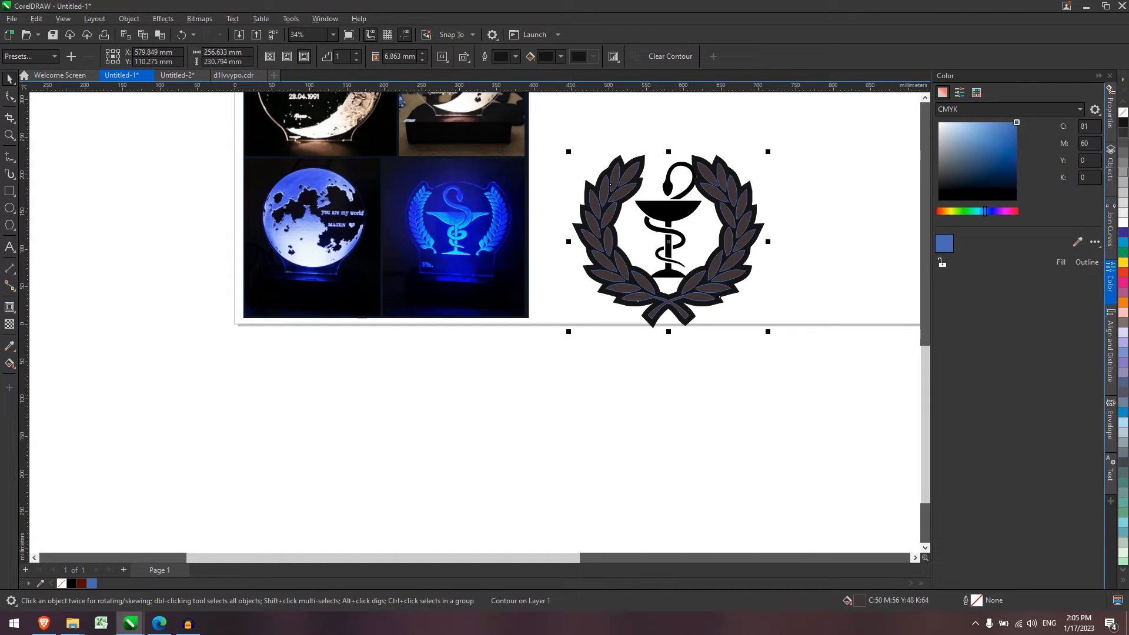
# Set the contour corners to Round, after briefly trying mitered corners.
pyautogui.click(442, 57)
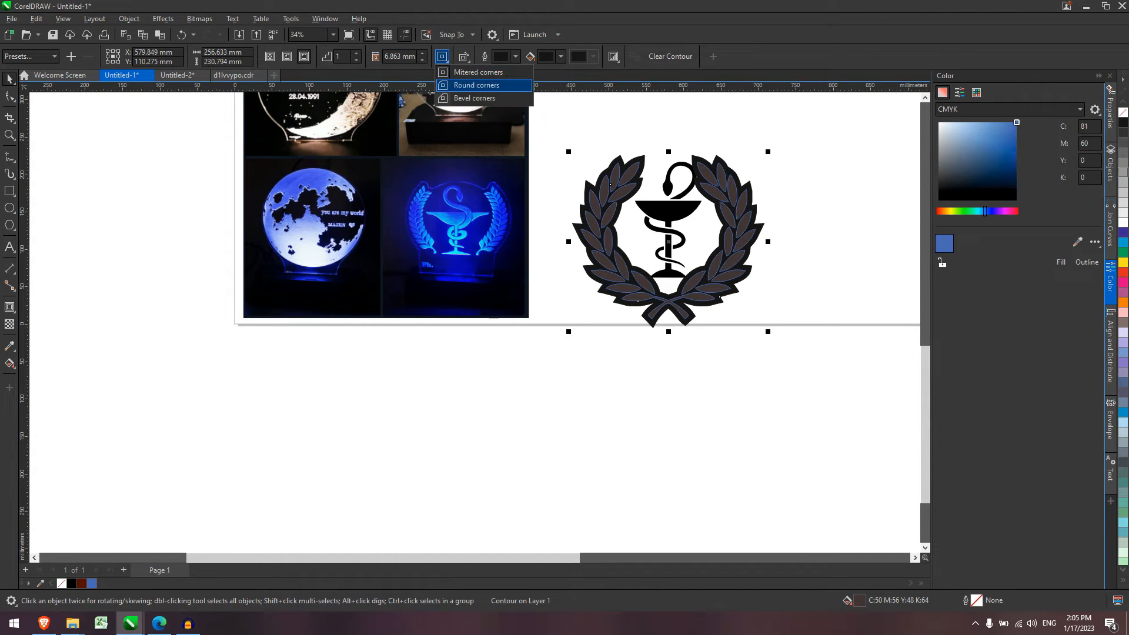
pyautogui.click(476, 85)
pyautogui.scroll(1, 806, 158)
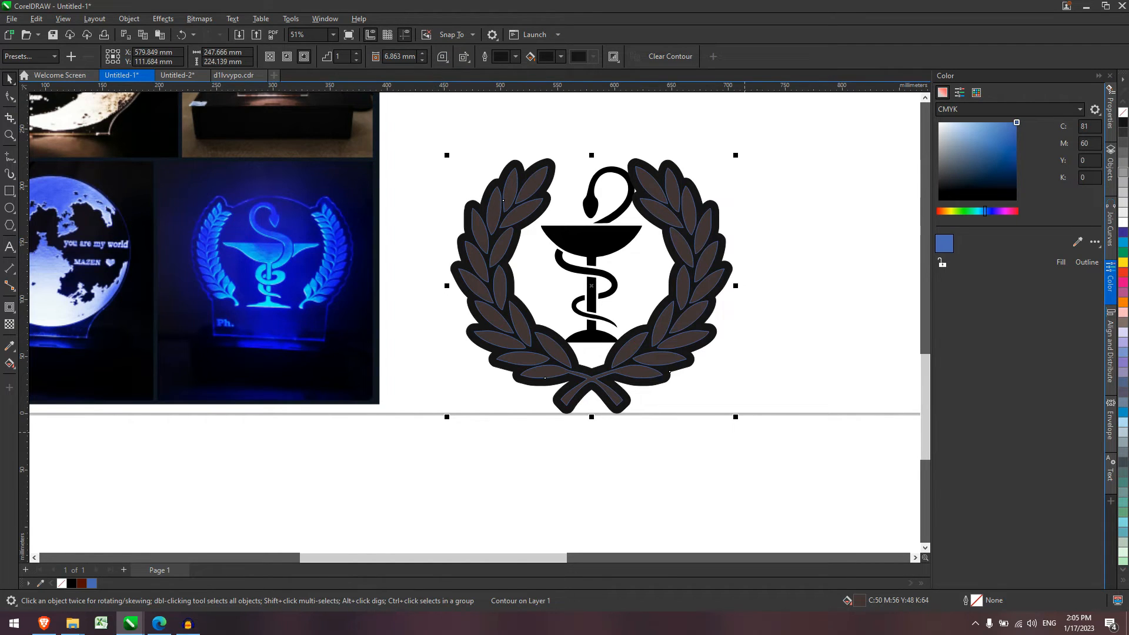
pyautogui.scroll(2, 741, 265)
pyautogui.click(443, 56)
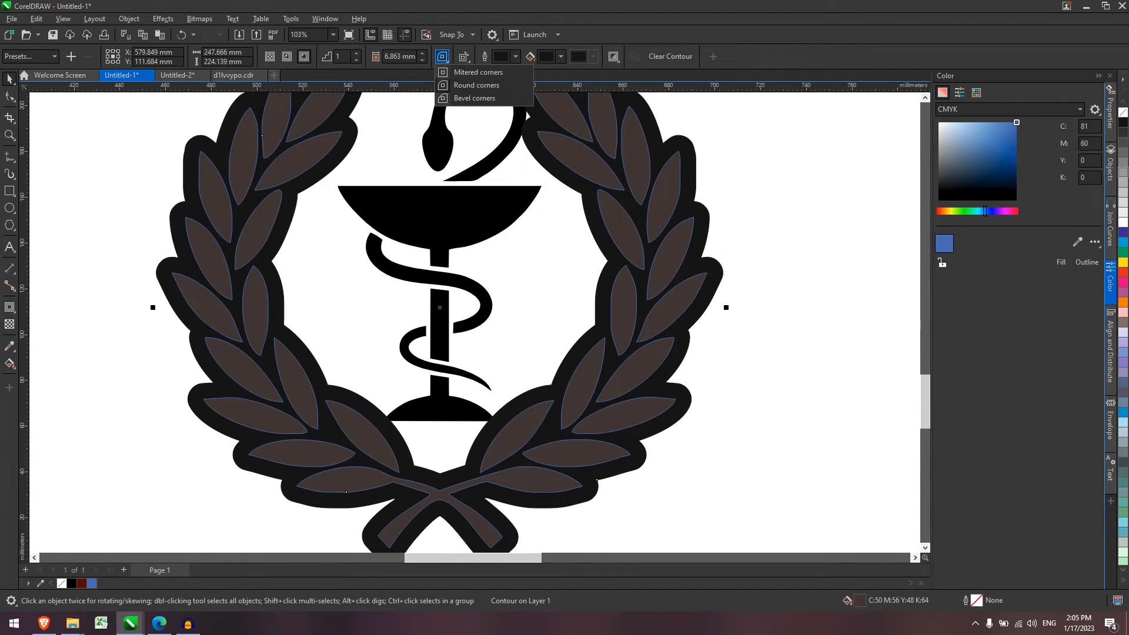
pyautogui.click(478, 72)
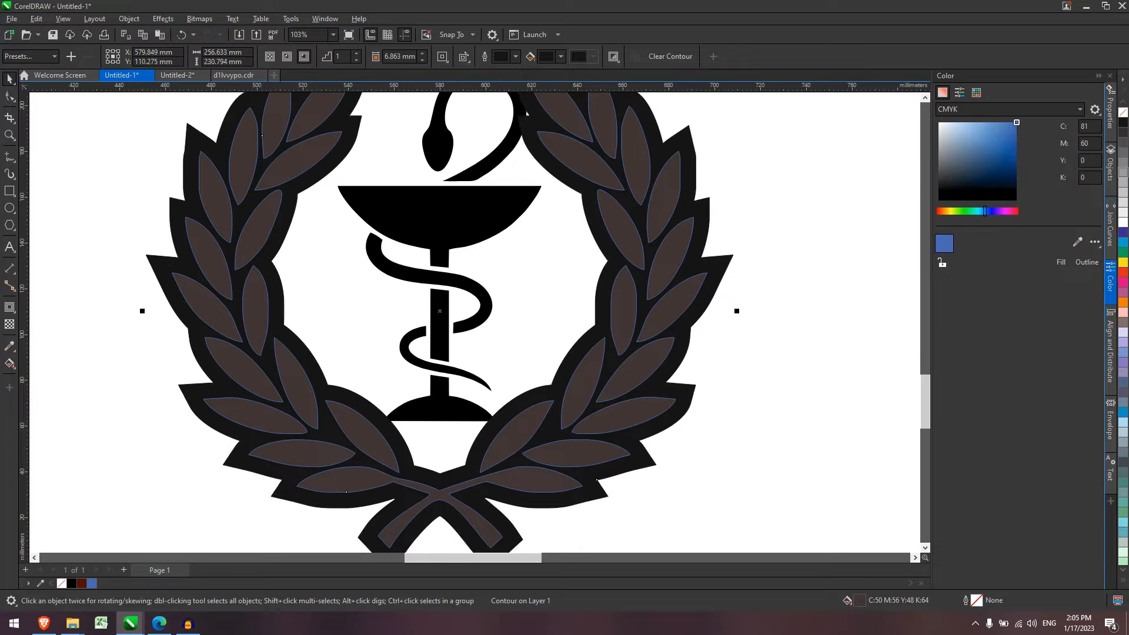
pyautogui.click(443, 57)
pyautogui.click(462, 85)
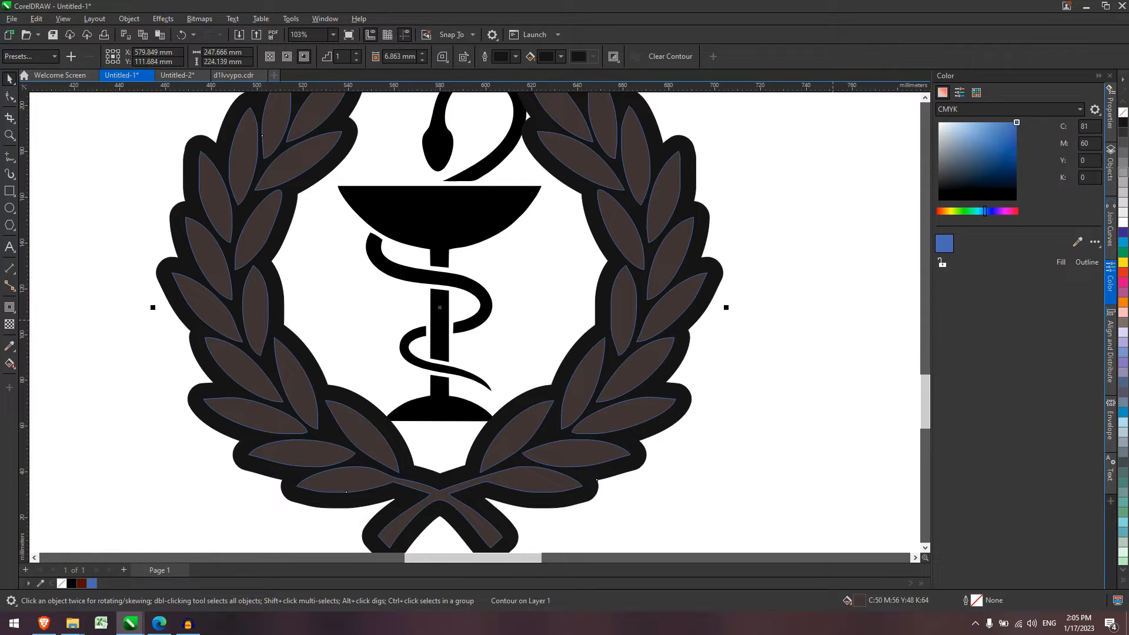
pyautogui.scroll(-4, 833, 321)
pyautogui.scroll(1, 832, 320)
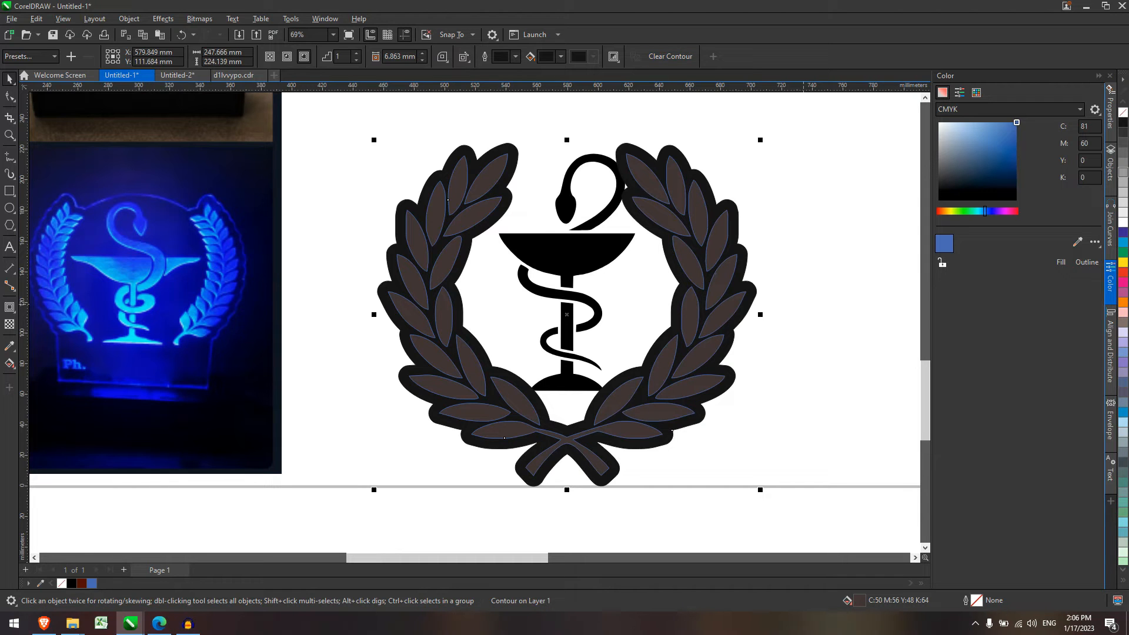
pyautogui.press('Escape')
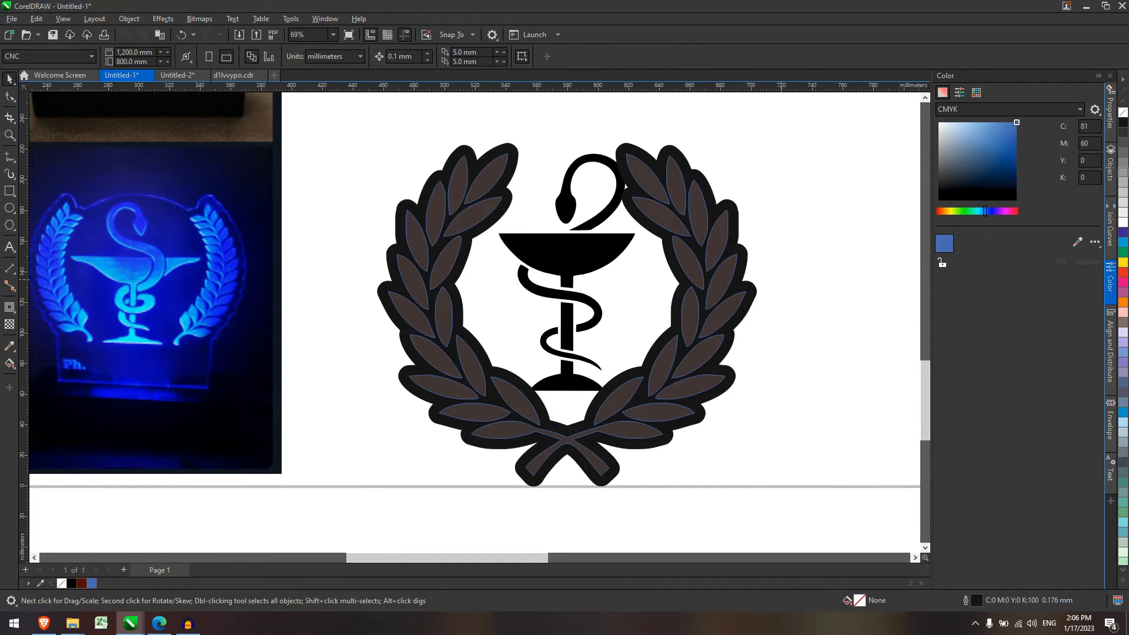
pyautogui.scroll(-2, 799, 381)
# Remove the fill from all parts of the wreath logo, leaving outlines.
pyautogui.moveTo(911, 498); pyautogui.dragTo(913, 499)
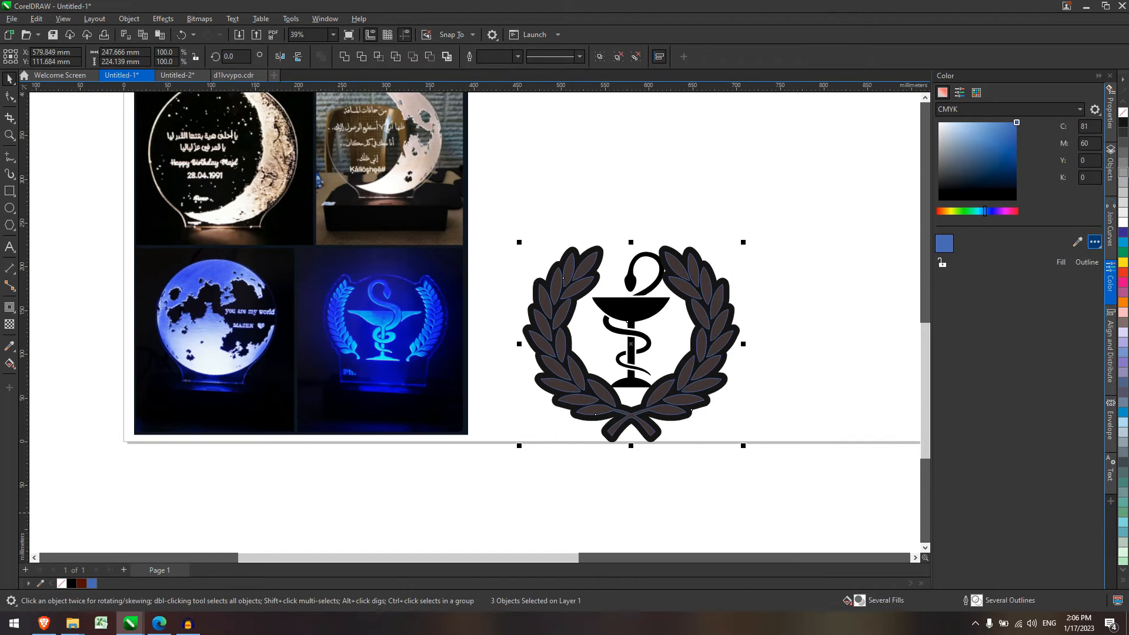
pyautogui.click(1094, 242)
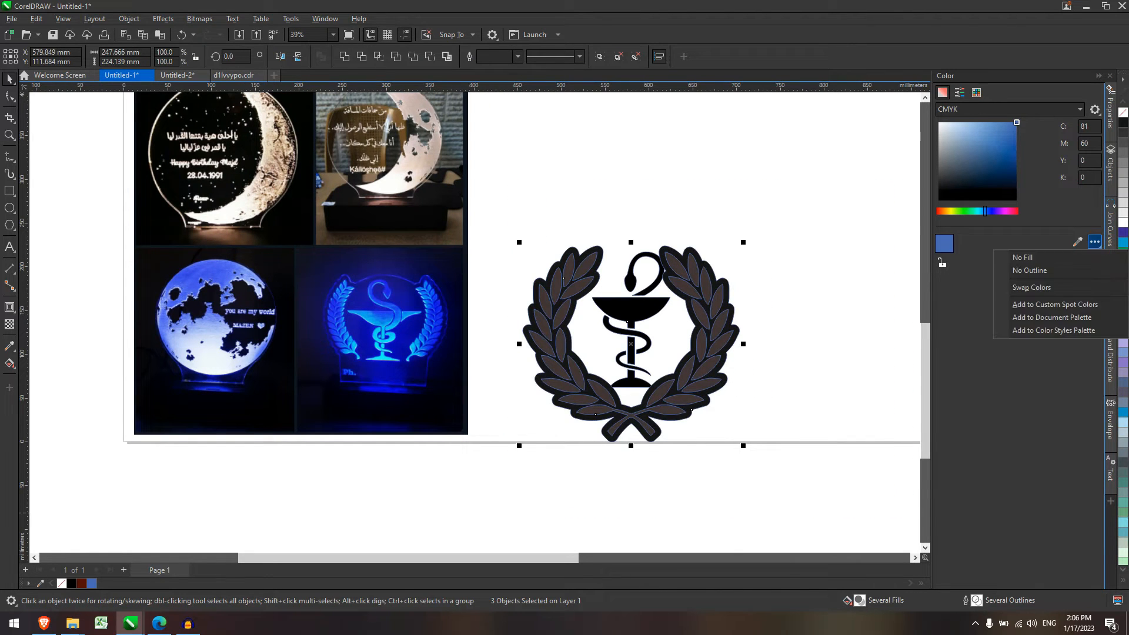
pyautogui.click(1086, 258)
pyautogui.press('Escape')
# Draw a circle centred on the chalice cup.
pyautogui.scroll(1, 757, 357)
pyautogui.scroll(2, 756, 357)
pyautogui.moveTo(604, 275); pyautogui.dragTo(566, 263)
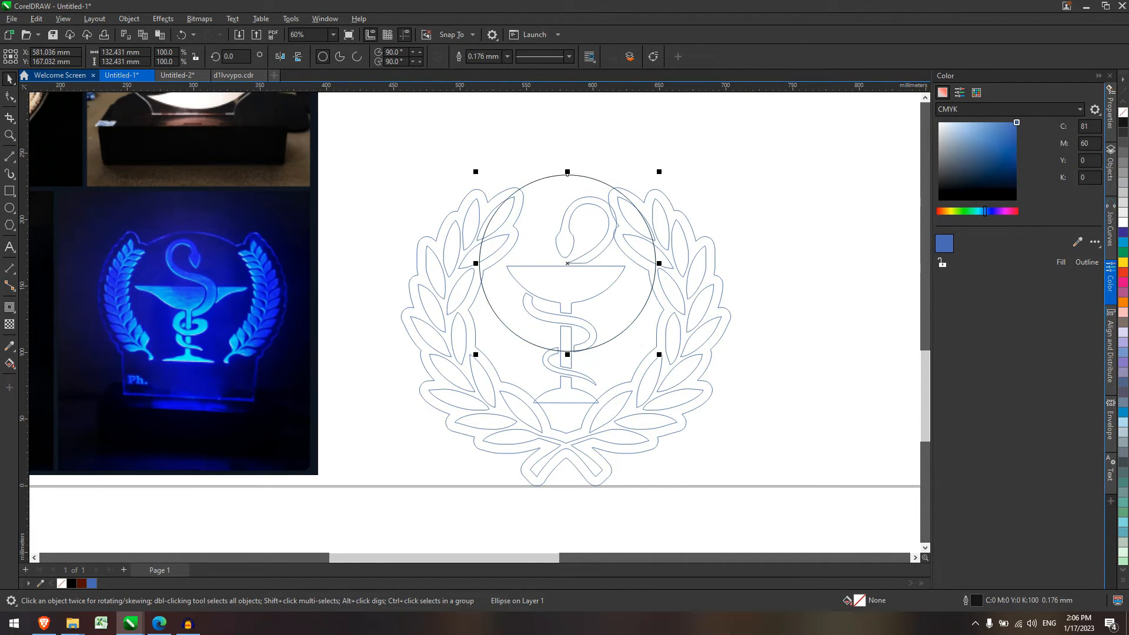
pyautogui.press('Escape')
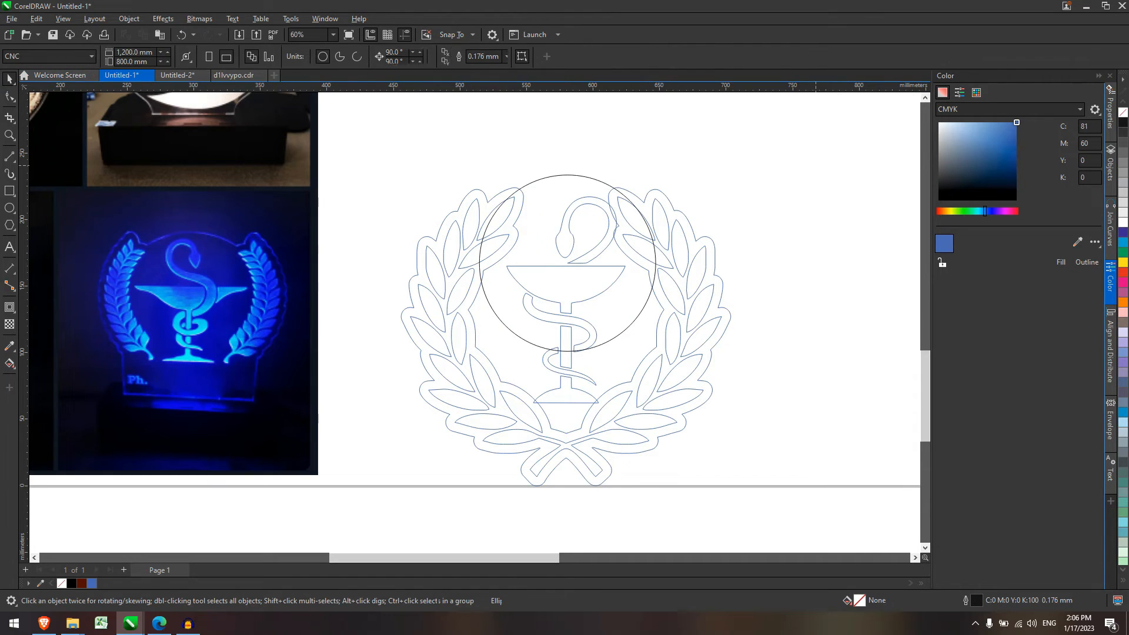
# Weld the circle and the wreath contour into one shape.
pyautogui.click(567, 174)
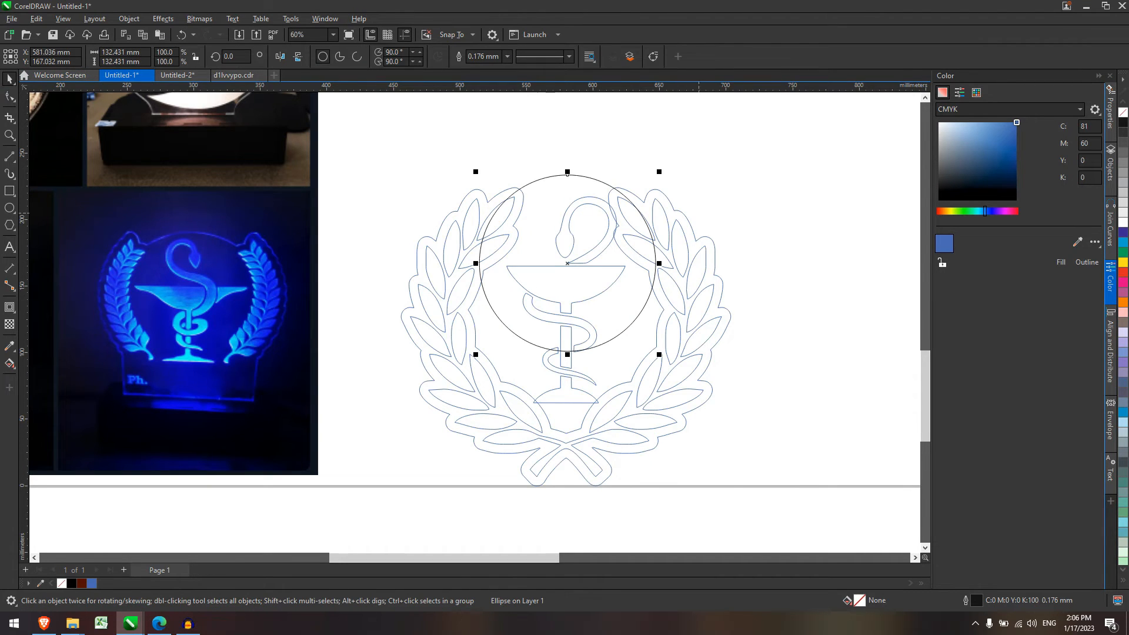
pyautogui.keyDown('shift'); pyautogui.click(682, 209); pyautogui.keyUp('shift')
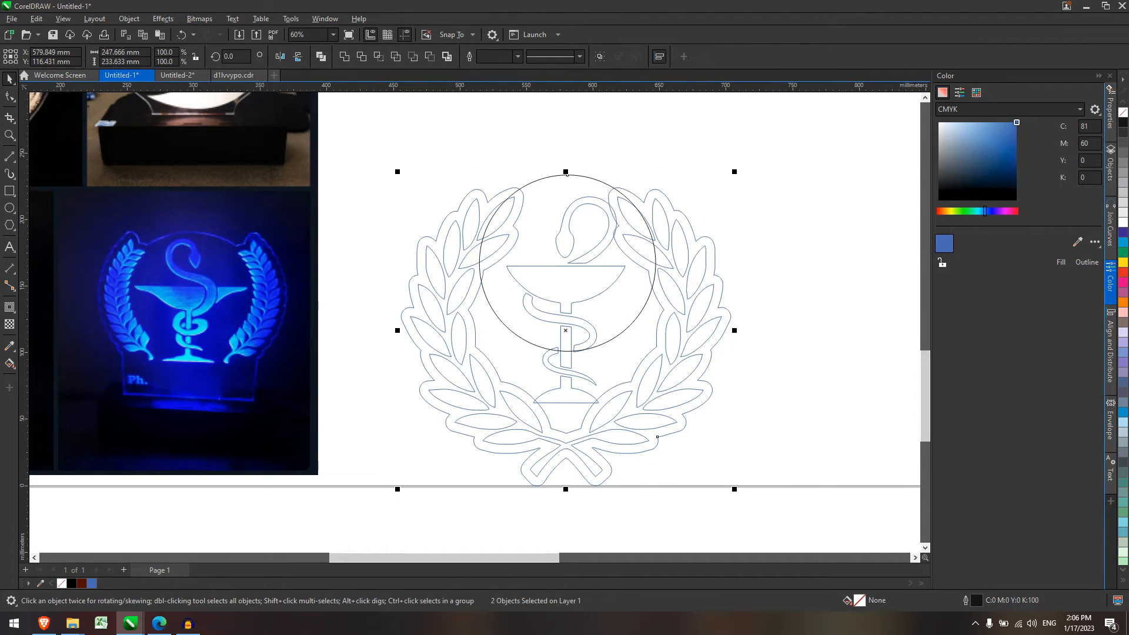
pyautogui.click(430, 56)
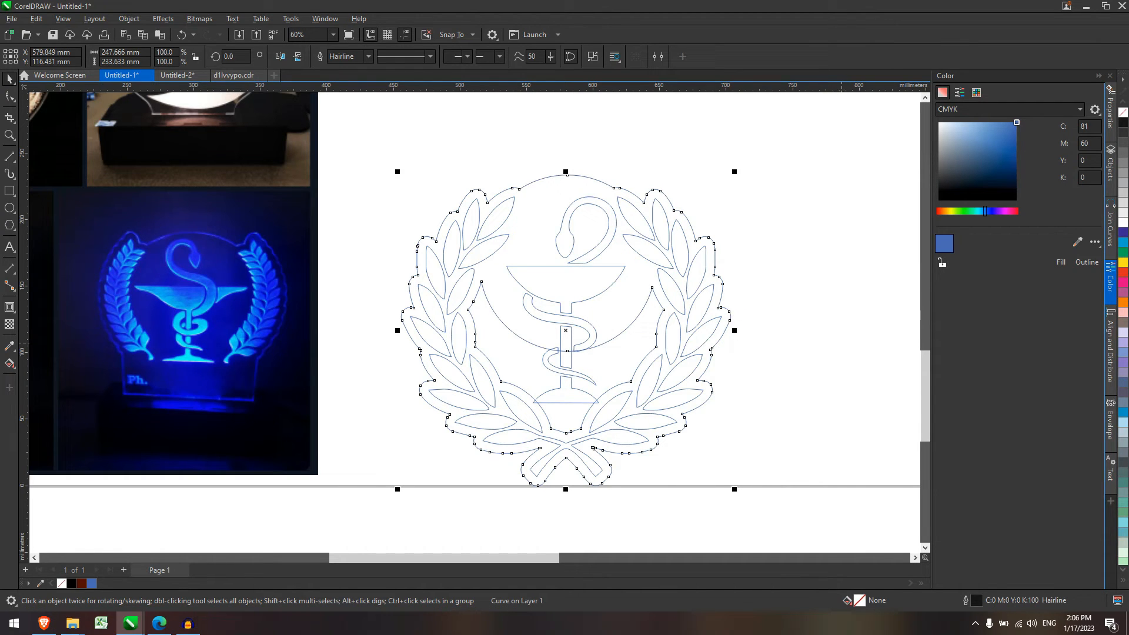
pyautogui.press('Escape')
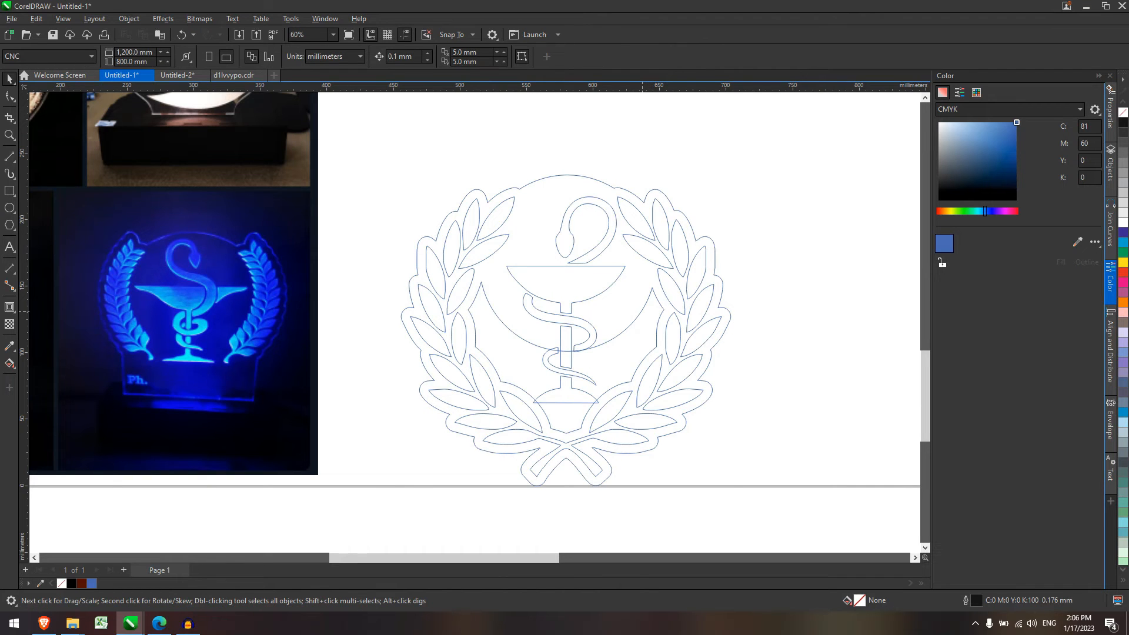
# Break the welded outline apart and delete its inner contour piece.
pyautogui.click(594, 448)
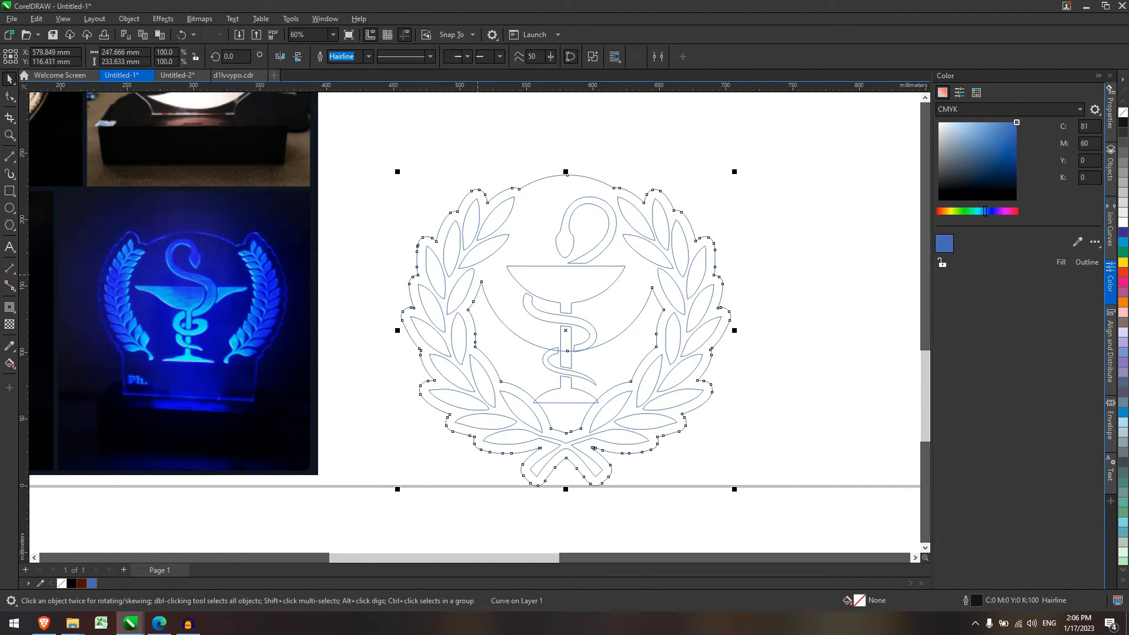
pyautogui.rightClick(653, 299)
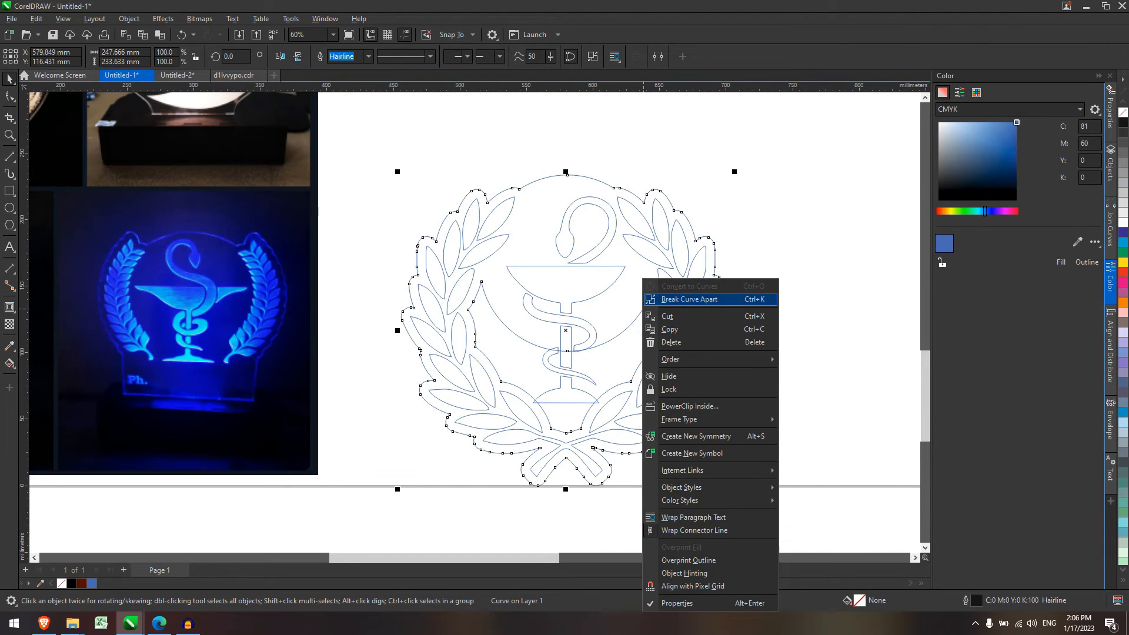
pyautogui.click(688, 300)
pyautogui.click(664, 309)
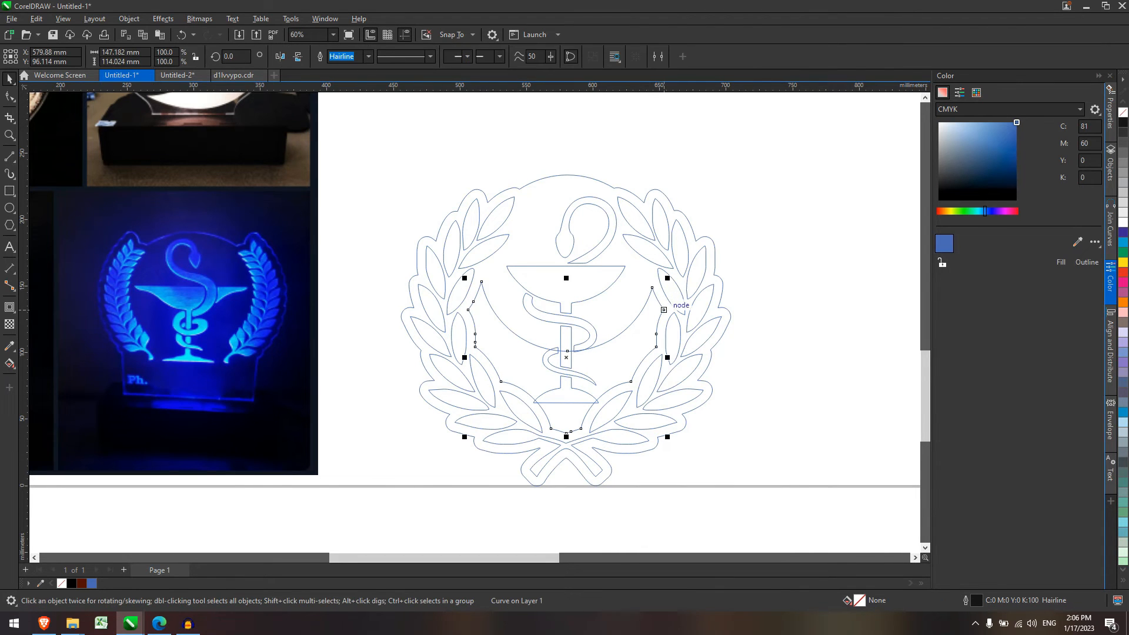
pyautogui.press('Delete')
# Check the emblem by marquee-selecting it, then select the outer cut contour.
pyautogui.scroll(-1, 761, 326)
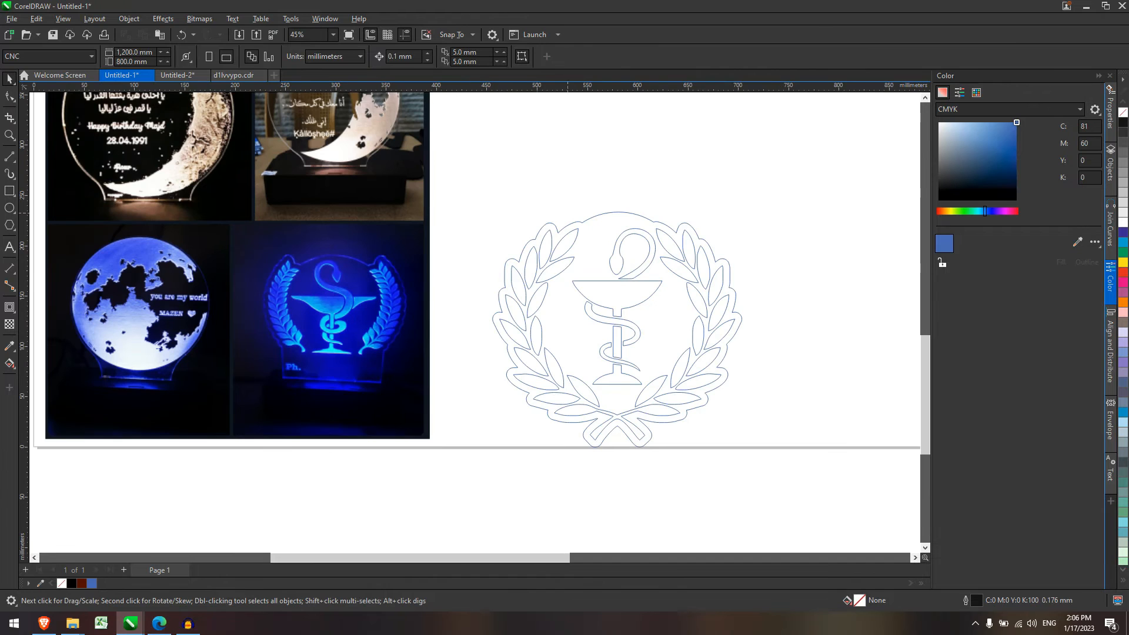
pyautogui.moveTo(491, 169); pyautogui.dragTo(822, 524)
pyautogui.click(582, 188)
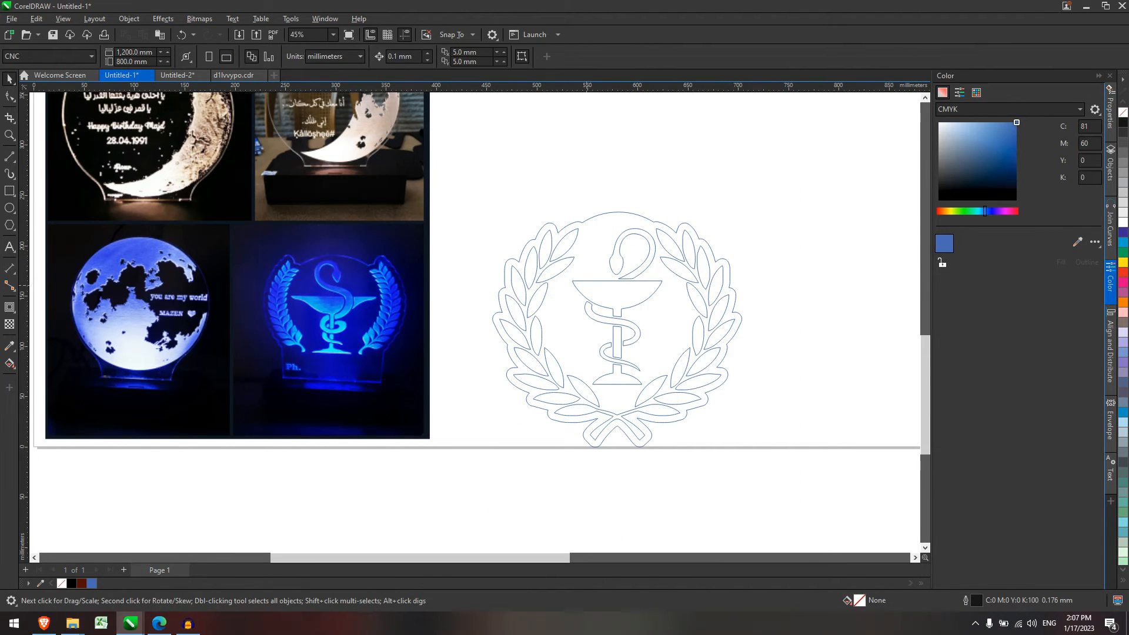
pyautogui.moveTo(590, 375); pyautogui.dragTo(676, 407)
pyautogui.moveTo(835, 476); pyautogui.dragTo(439, 154)
pyautogui.click(674, 207)
pyautogui.click(643, 217)
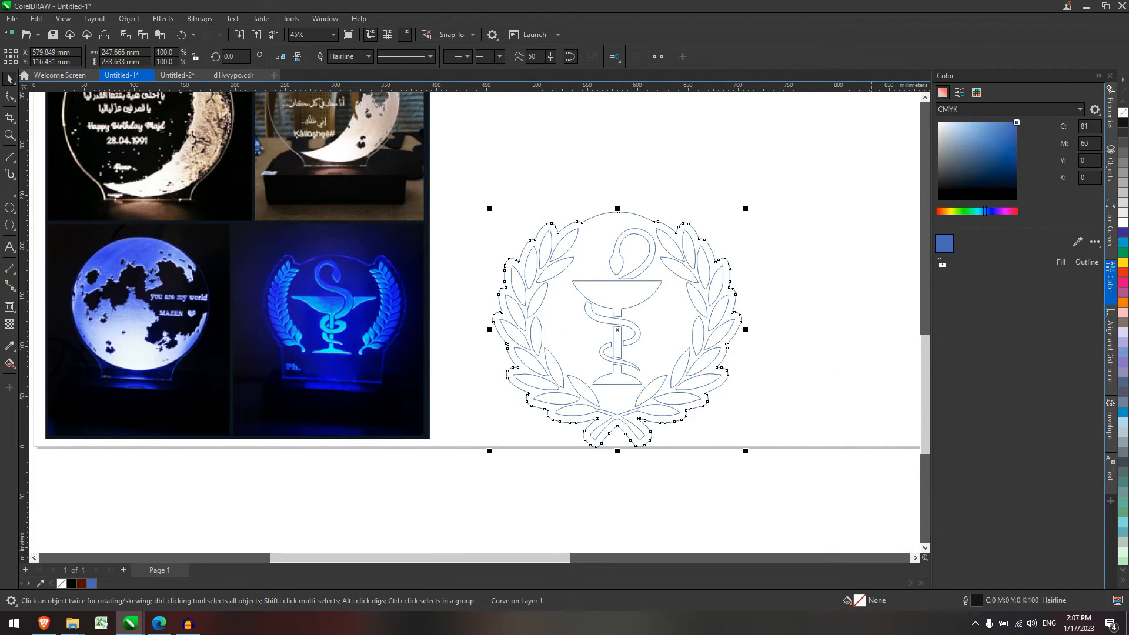
# Give the outer cut contour an orange outline, briefly filling the emblem orange too.
pyautogui.click(939, 211)
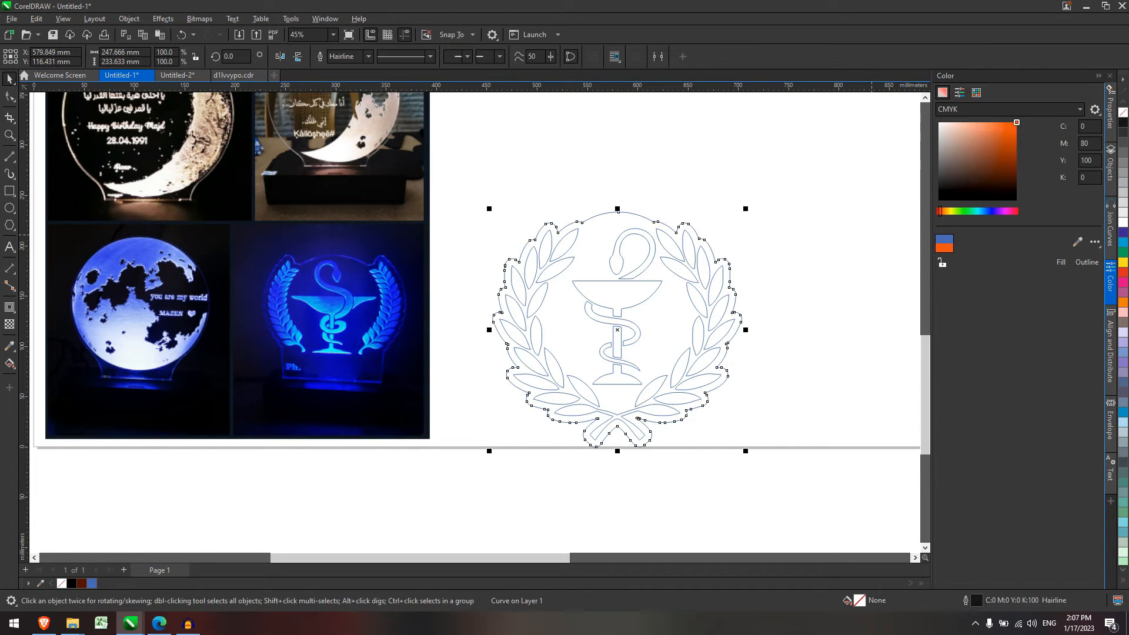
pyautogui.click(1087, 262)
pyautogui.click(490, 178)
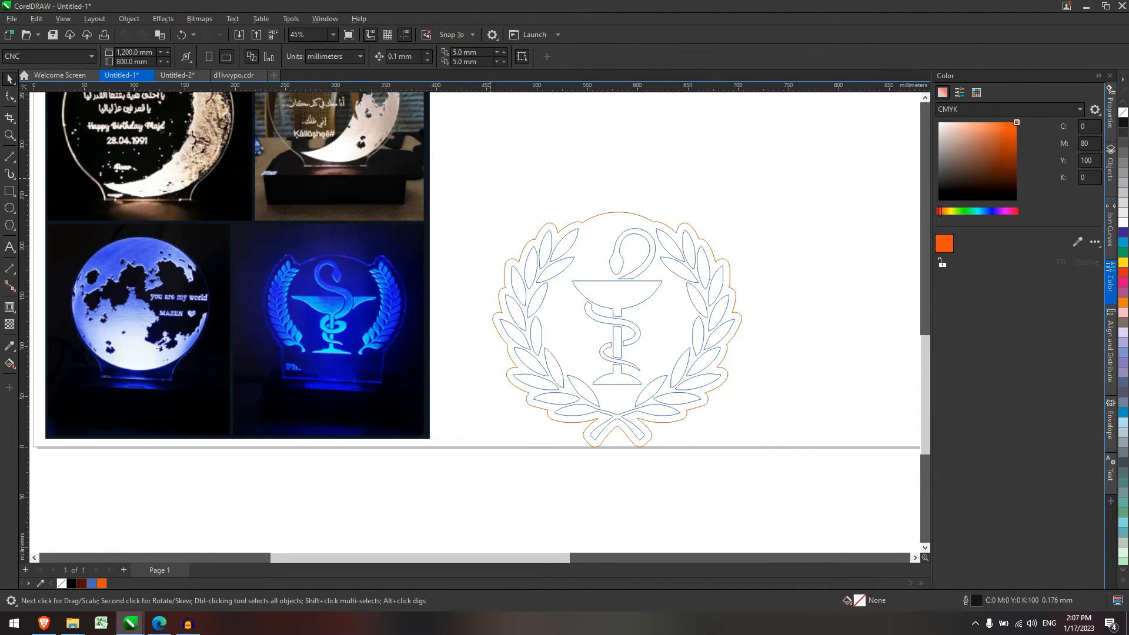
pyautogui.moveTo(776, 443); pyautogui.dragTo(776, 443)
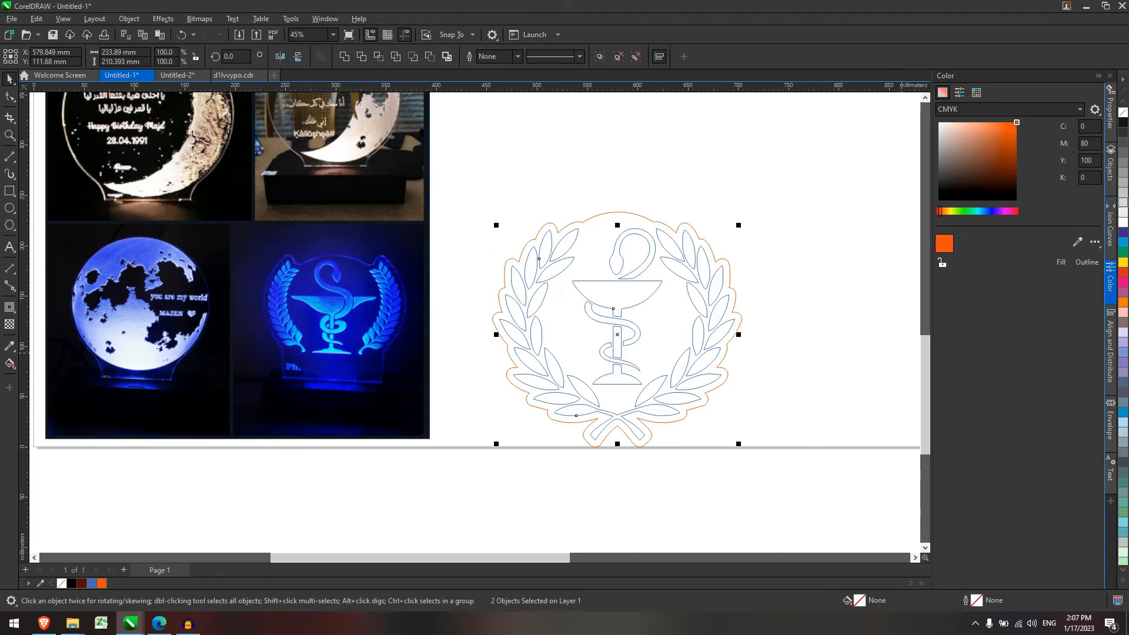
pyautogui.click(1061, 262)
pyautogui.click(859, 279)
# Mix a purple shade and fill the wreath and chalice emblem with it.
pyautogui.click(994, 161)
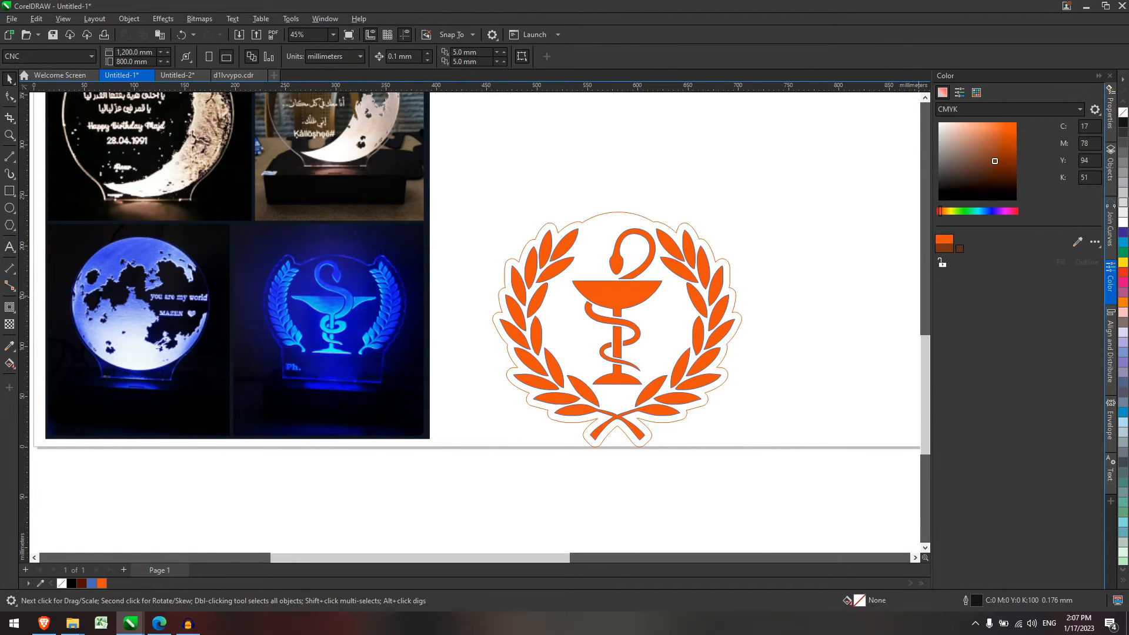
pyautogui.click(997, 211)
pyautogui.click(992, 211)
pyautogui.click(1017, 122)
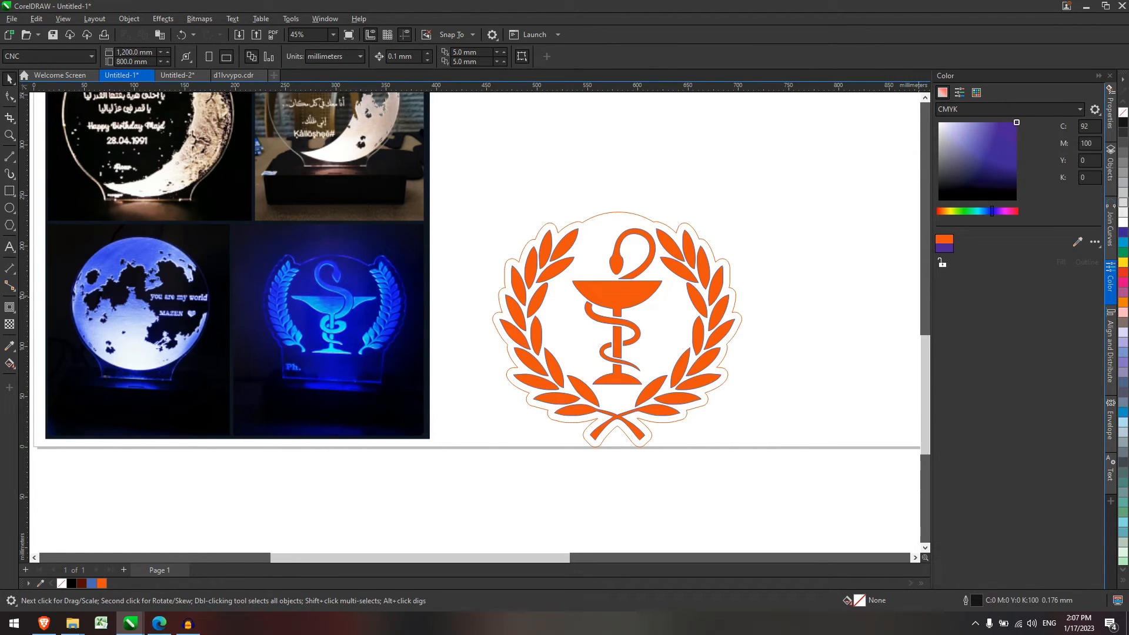
pyautogui.click(1008, 122)
pyautogui.moveTo(480, 147); pyautogui.dragTo(814, 444)
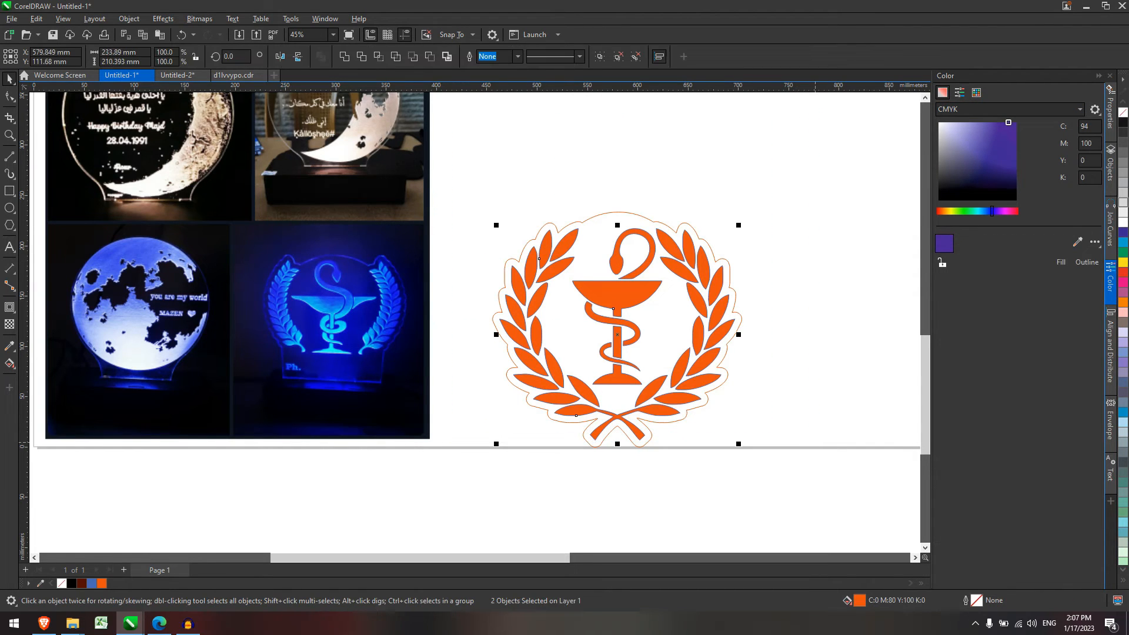
pyautogui.click(1061, 262)
pyautogui.click(806, 256)
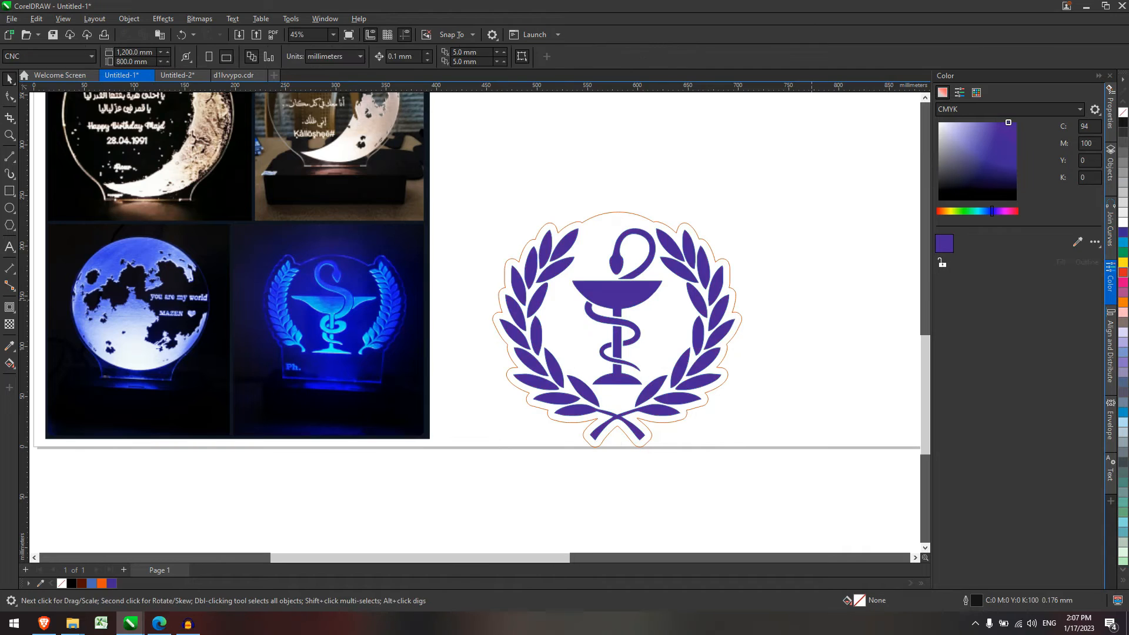
pyautogui.scroll(-2, 806, 256)
pyautogui.scroll(1, 806, 256)
# Draw a rectangular tab just below the wreath.
pyautogui.scroll(2, 716, 223)
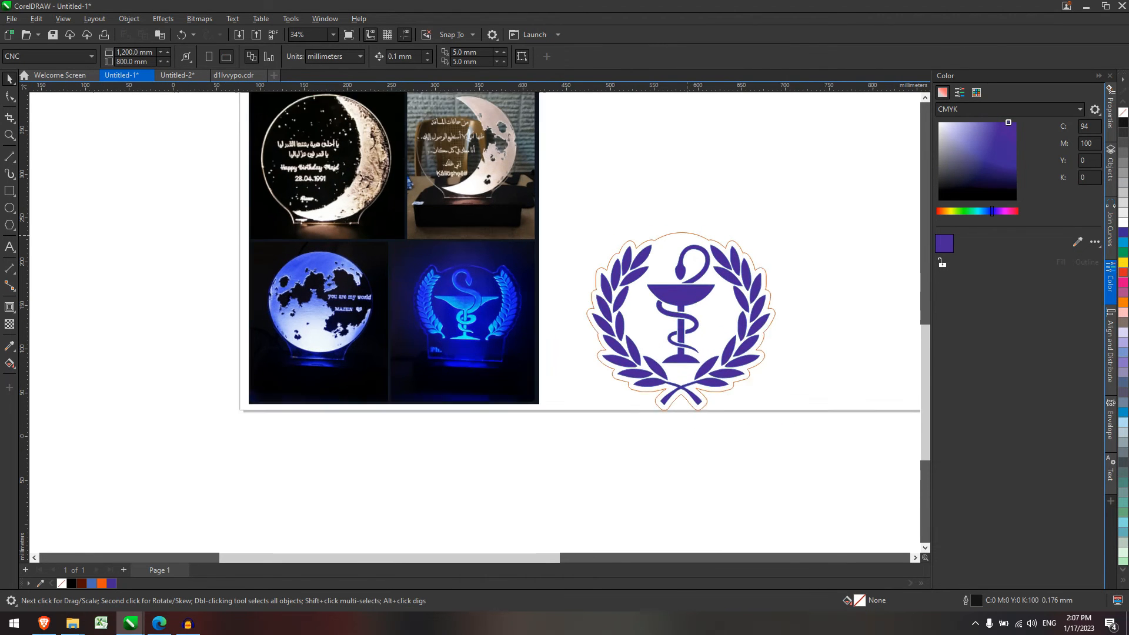
pyautogui.scroll(1, 679, 485)
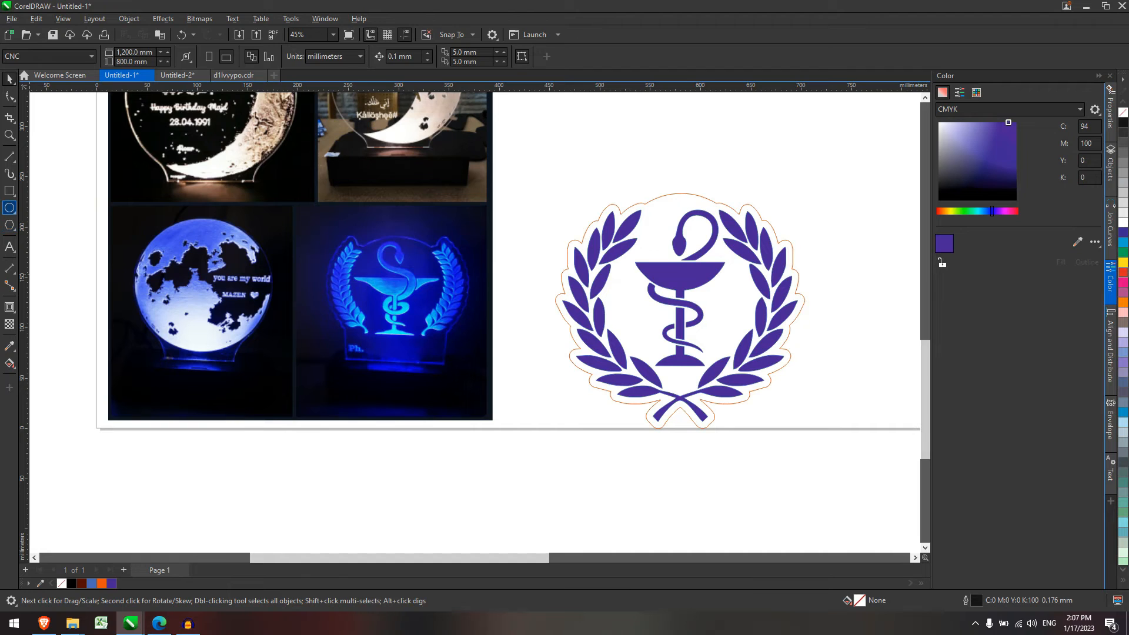
pyautogui.click(9, 190)
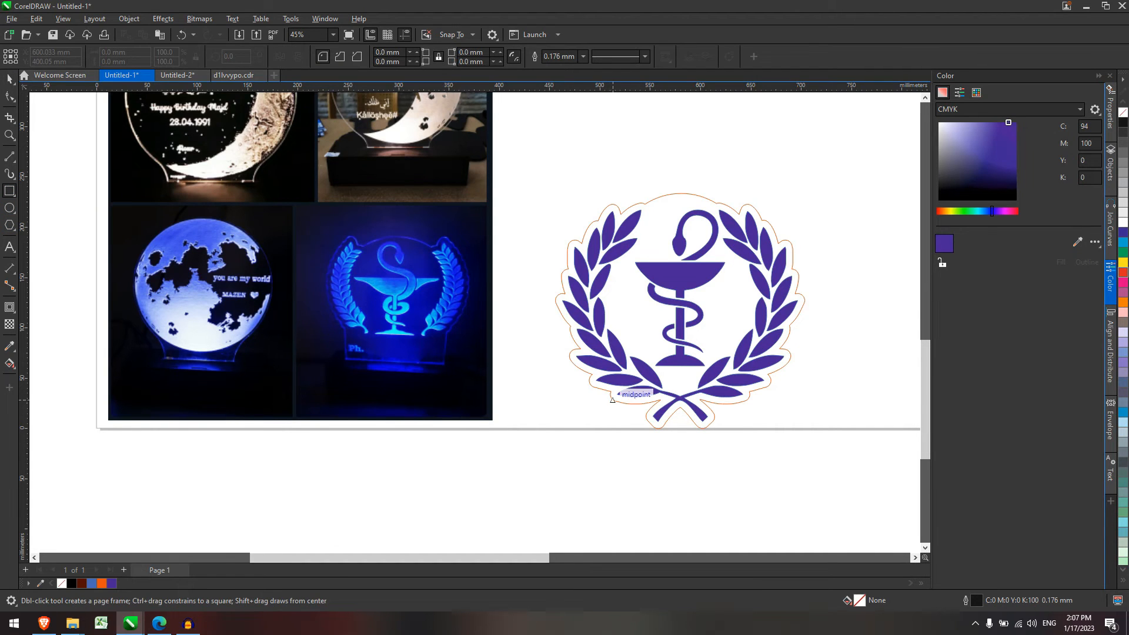
pyautogui.moveTo(611, 392)
pyautogui.mouseDown()
pyautogui.moveTo(791, 497)
pyautogui.moveTo(751, 461)
pyautogui.mouseUp()
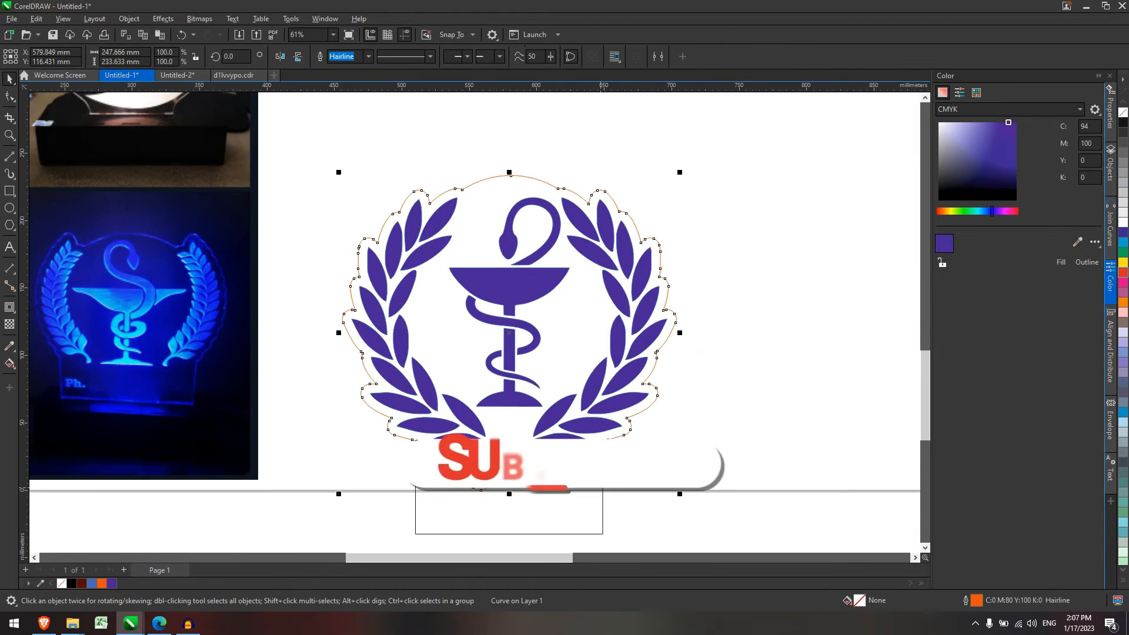
# Weld the tab into the outer cut outline, forming one 247.666 × 265.822 mm curve.
pyautogui.keyDown('shift'); pyautogui.click(603, 488); pyautogui.keyUp('shift')
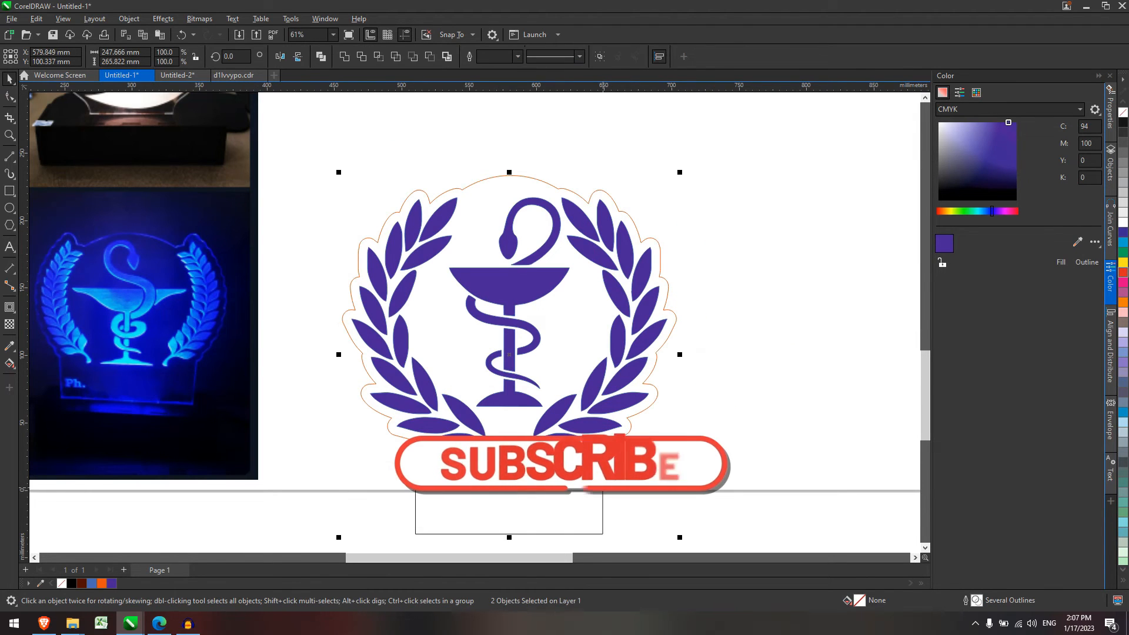
pyautogui.hotkey('ctrl', 'l')
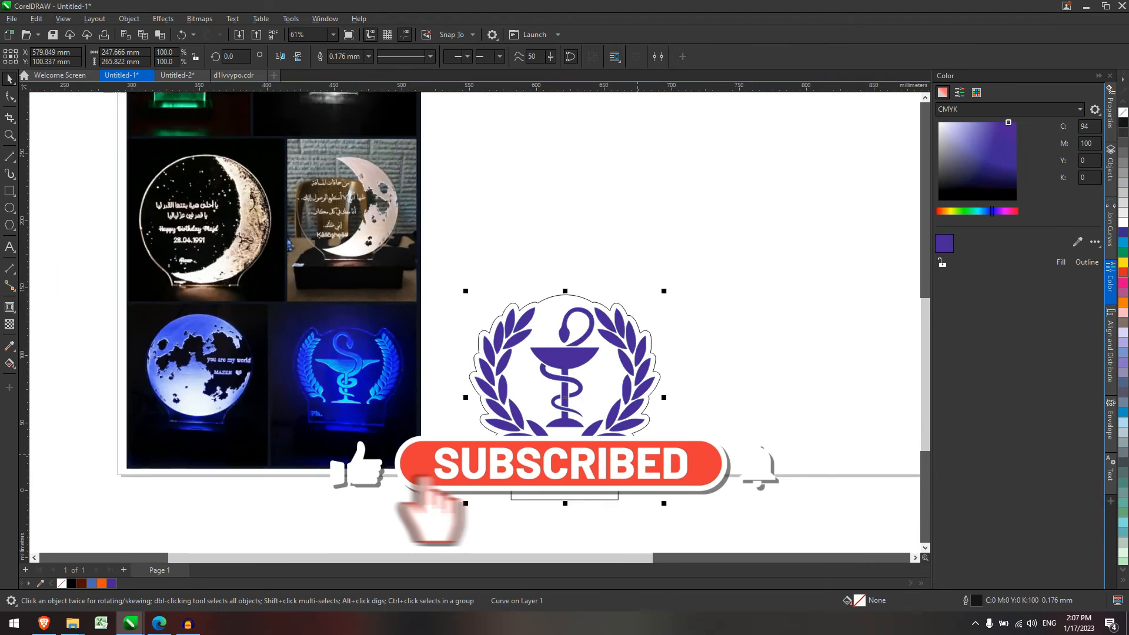
pyautogui.scroll(-2, 637, 454)
pyautogui.scroll(5, 615, 520)
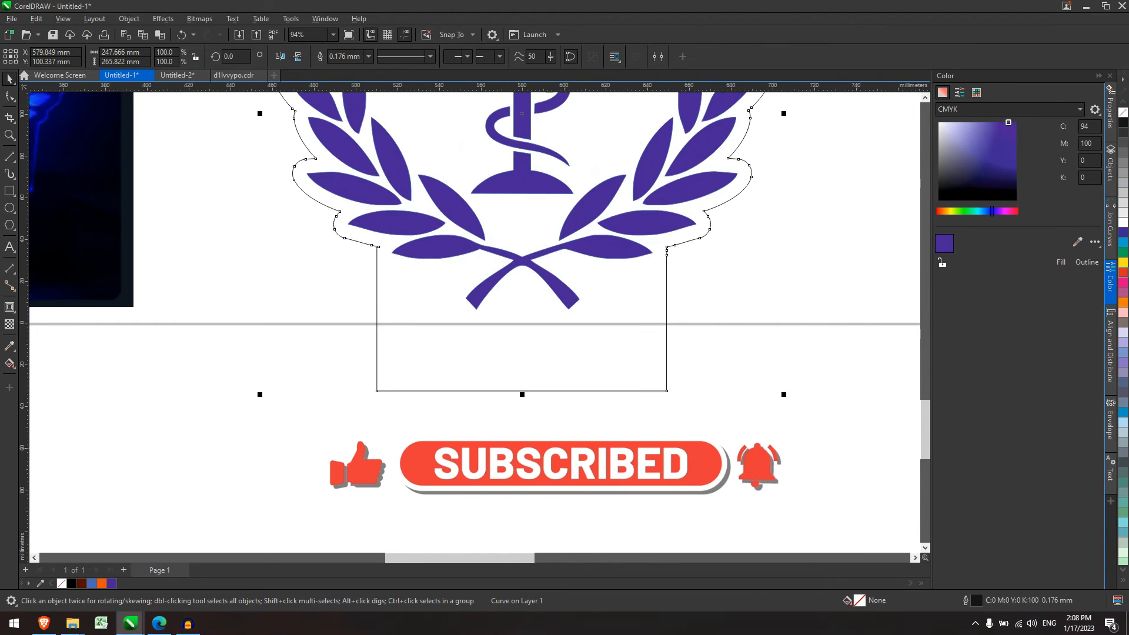
pyautogui.press('Escape')
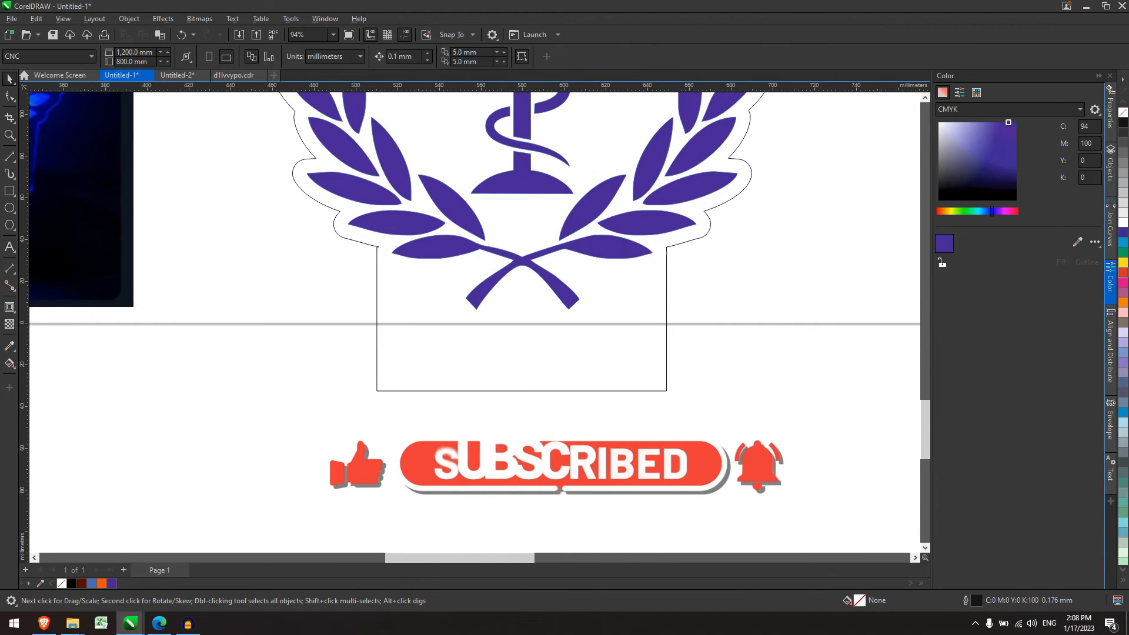
pyautogui.press('F8')
# Type the owner's name in Arabic on a text line inside the base tab.
pyautogui.click(557, 359)
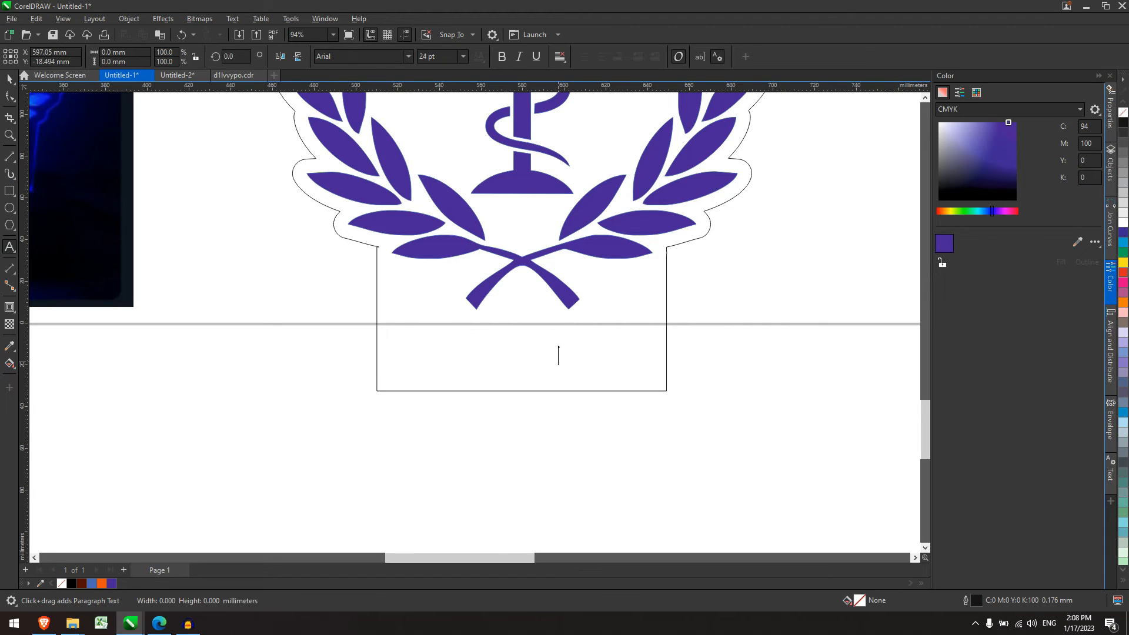
pyautogui.write('JWLDL')
pyautogui.press('BackSpace')
pyautogui.press('BackSpace')
pyautogui.press('BackSpace')
pyautogui.press('BackSpace')
pyautogui.press('BackSpace')
pyautogui.hotkey('alt', 'shift')
pyautogui.write('ت')
pyautogui.press('BackSpace')
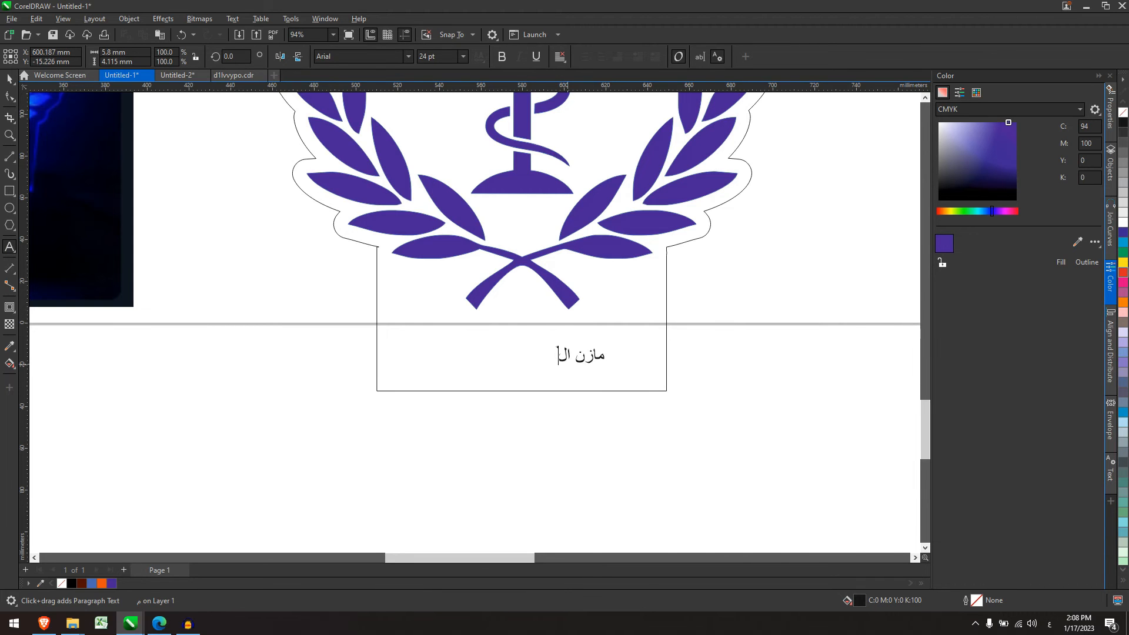
pyautogui.press('Escape')
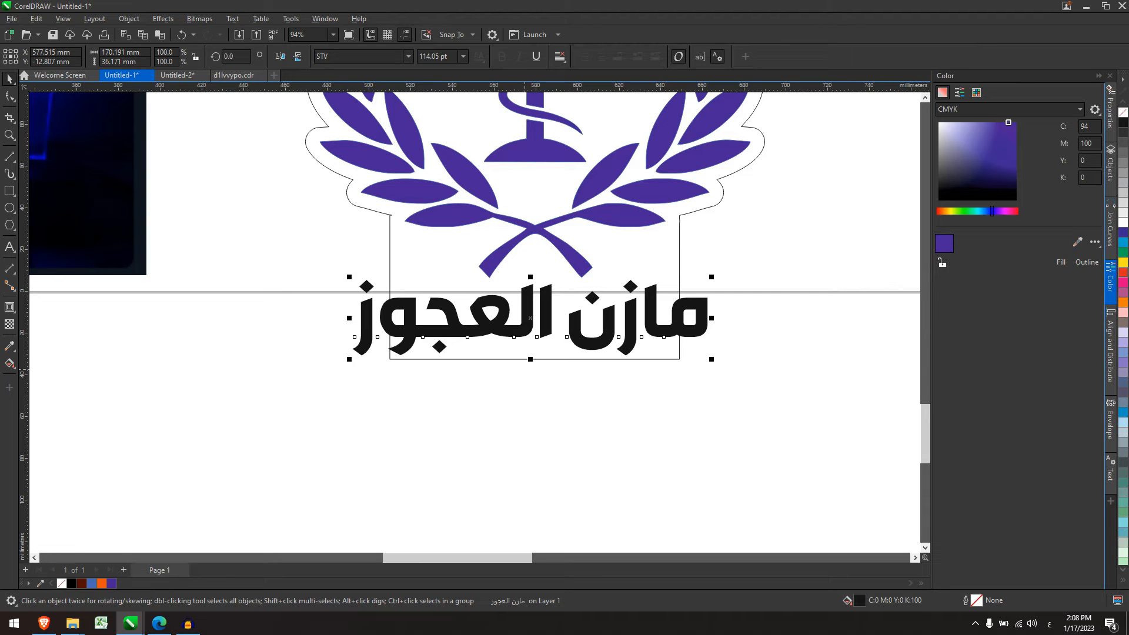
# Convert the Arabic name to curves (170.191 × 36.171 mm) and select it on its own.
pyautogui.hotkey('ctrl', 'q')
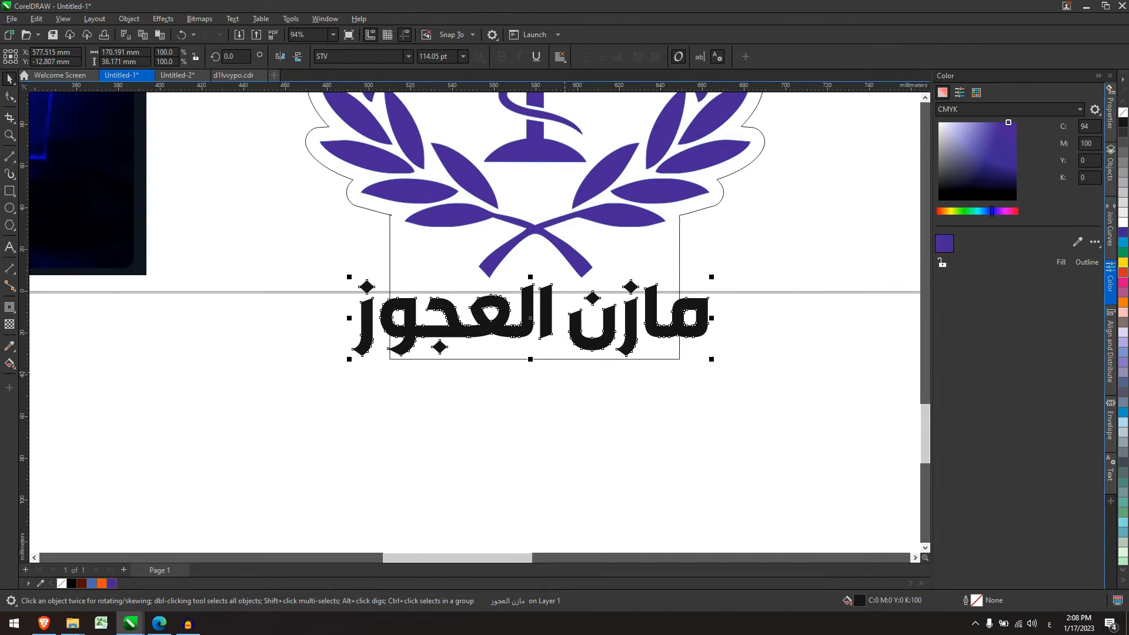
pyautogui.moveTo(812, 471); pyautogui.dragTo(144, 248)
pyautogui.scroll(-5, 375, 346)
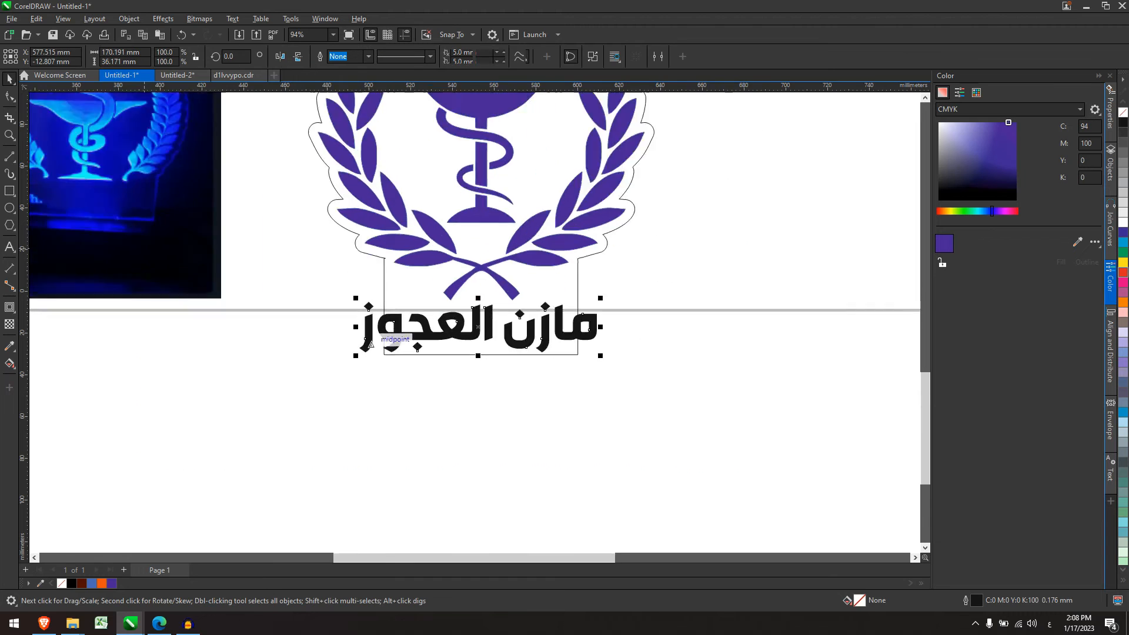
pyautogui.click(370, 340)
pyautogui.scroll(3, 377, 336)
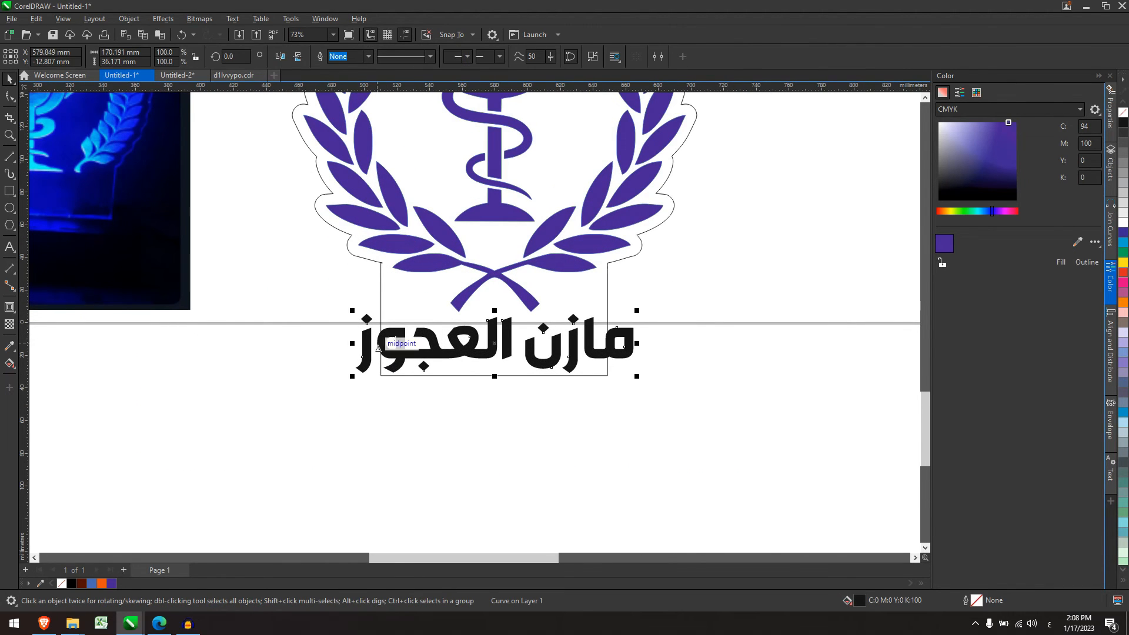
# Add an outward contour around the Arabic name and break it apart from the lettering.
pyautogui.click(10, 306)
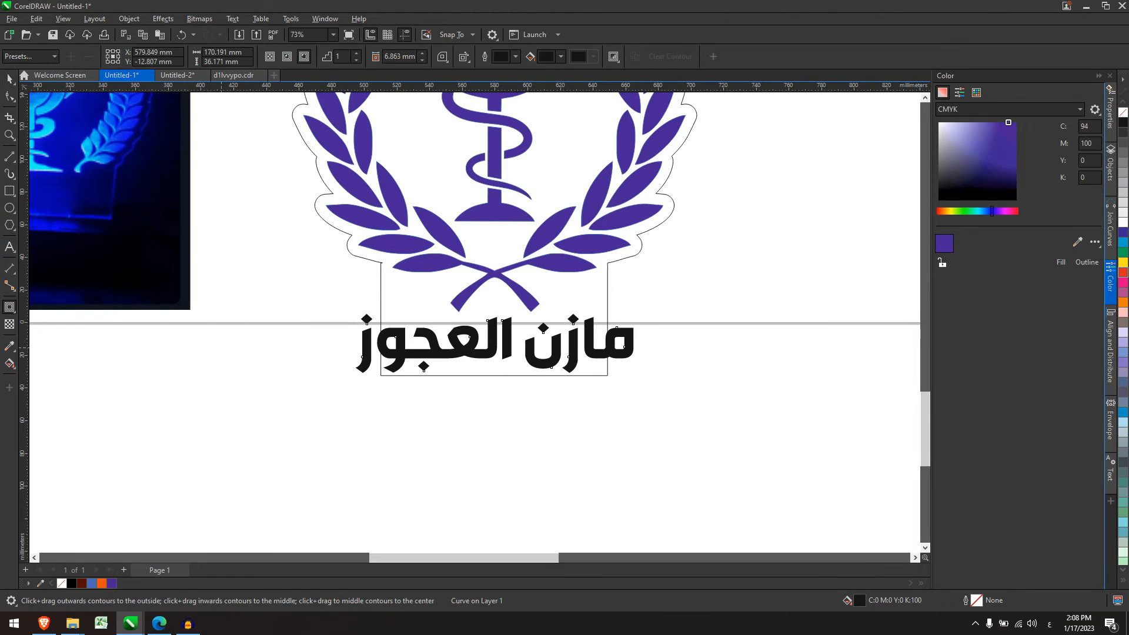
pyautogui.scroll(3, 308, 353)
pyautogui.moveTo(430, 316); pyautogui.dragTo(402, 336)
pyautogui.scroll(-4, 402, 337)
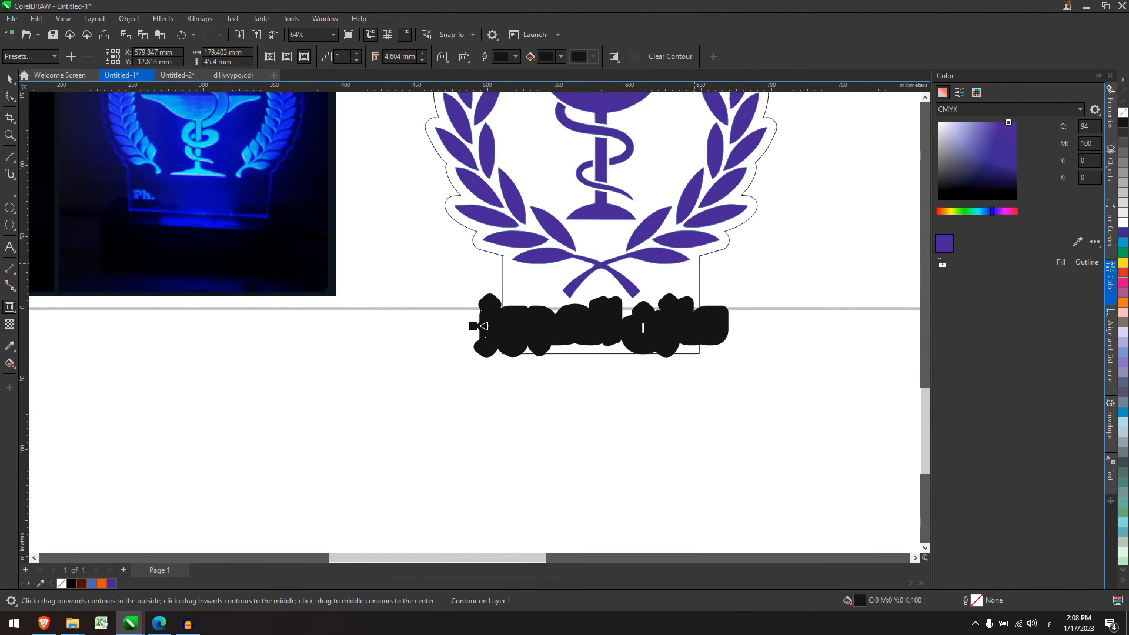
pyautogui.hotkey('ctrl', 'k')
# Weld the name's black contour together with the laurel outline.
pyautogui.click(9, 79)
pyautogui.click(742, 291)
pyautogui.scroll(1, 717, 308)
pyautogui.scroll(3, 604, 338)
pyautogui.click(604, 338)
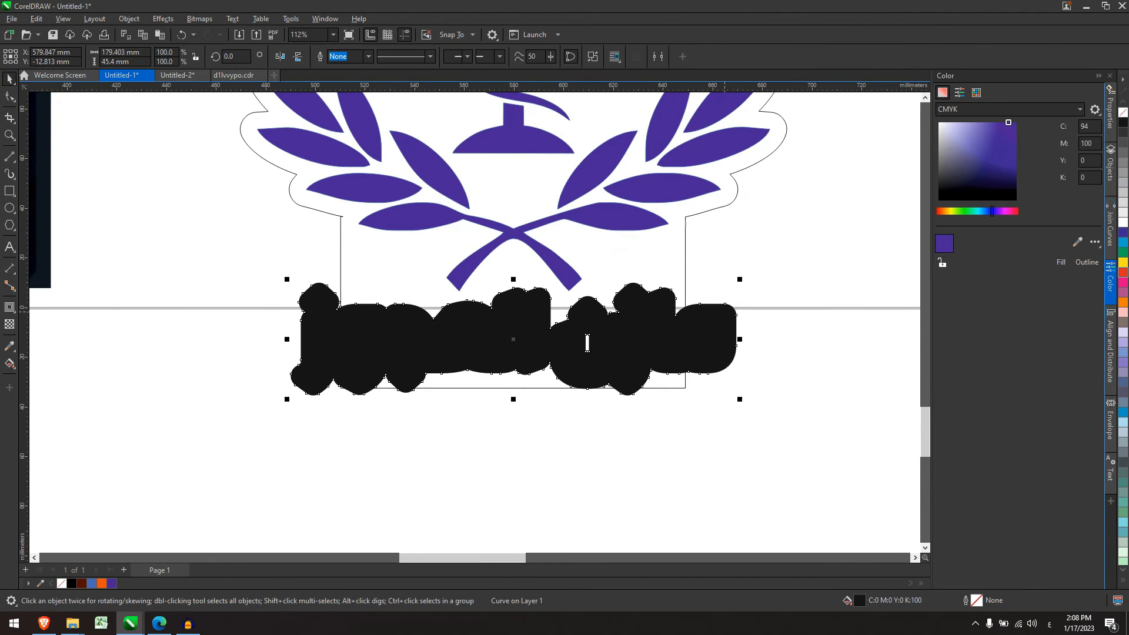
pyautogui.keyDown('shift'); pyautogui.click(686, 253); pyautogui.keyUp('shift')
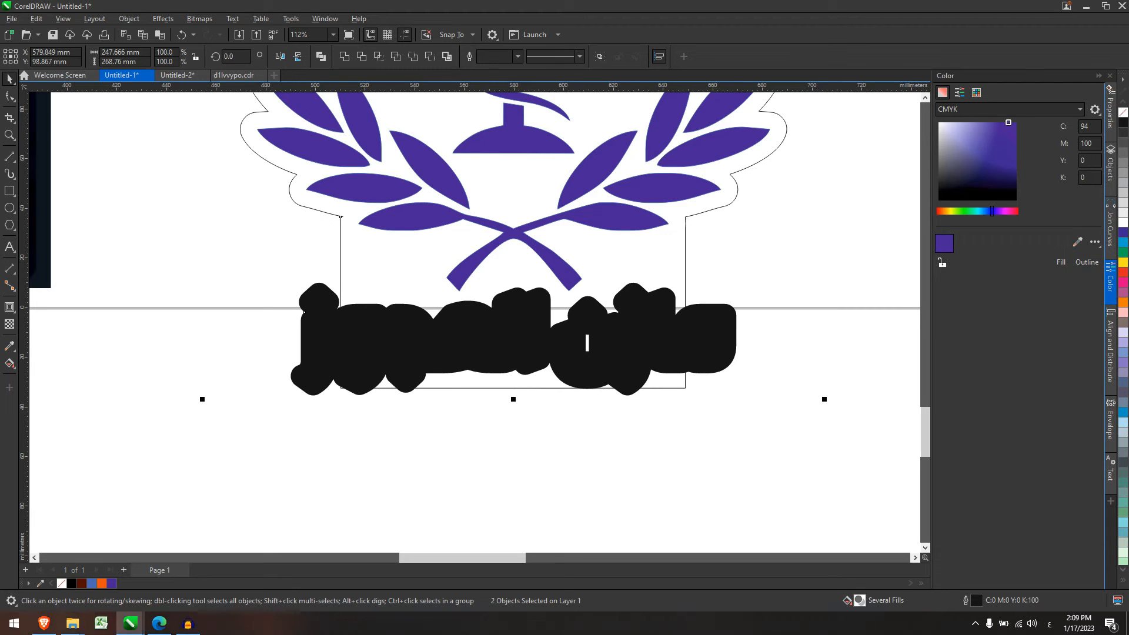
pyautogui.click(344, 57)
# Give the Arabic lettering a purple outline and purple fill to match the emblem.
pyautogui.click(779, 499)
pyautogui.scroll(-2, 647, 358)
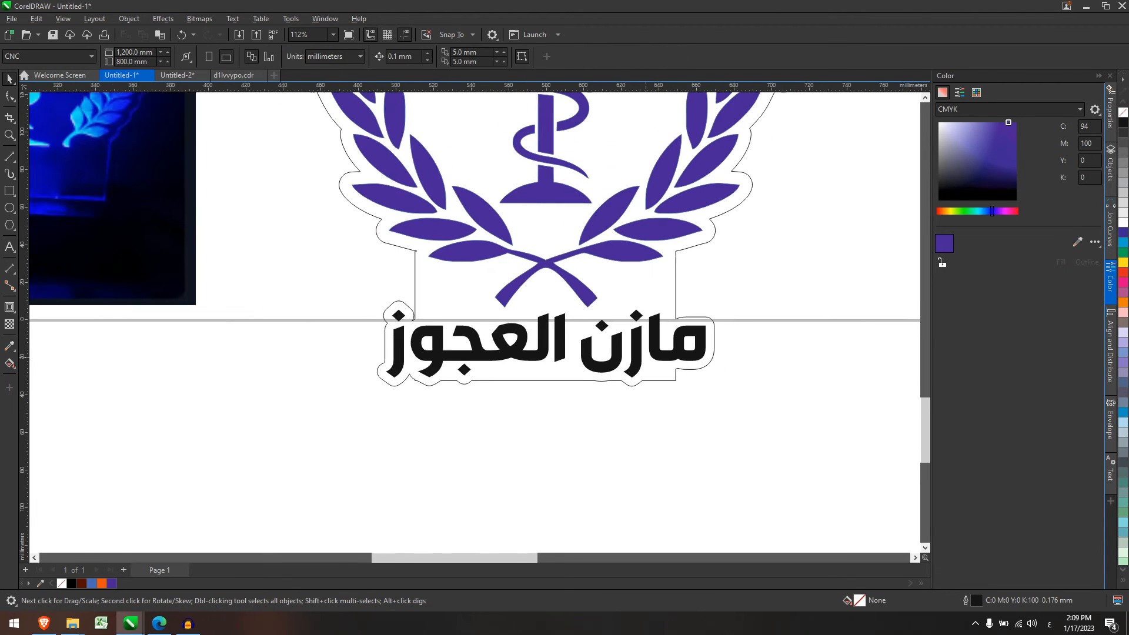
pyautogui.moveTo(383, 298); pyautogui.dragTo(786, 462)
pyautogui.click(1086, 262)
pyautogui.click(1061, 262)
pyautogui.click(715, 407)
# Draw a rectangle about 91.199 × 21.031 mm below the lettering.
pyautogui.scroll(-1, 715, 407)
pyautogui.scroll(-2, 635, 383)
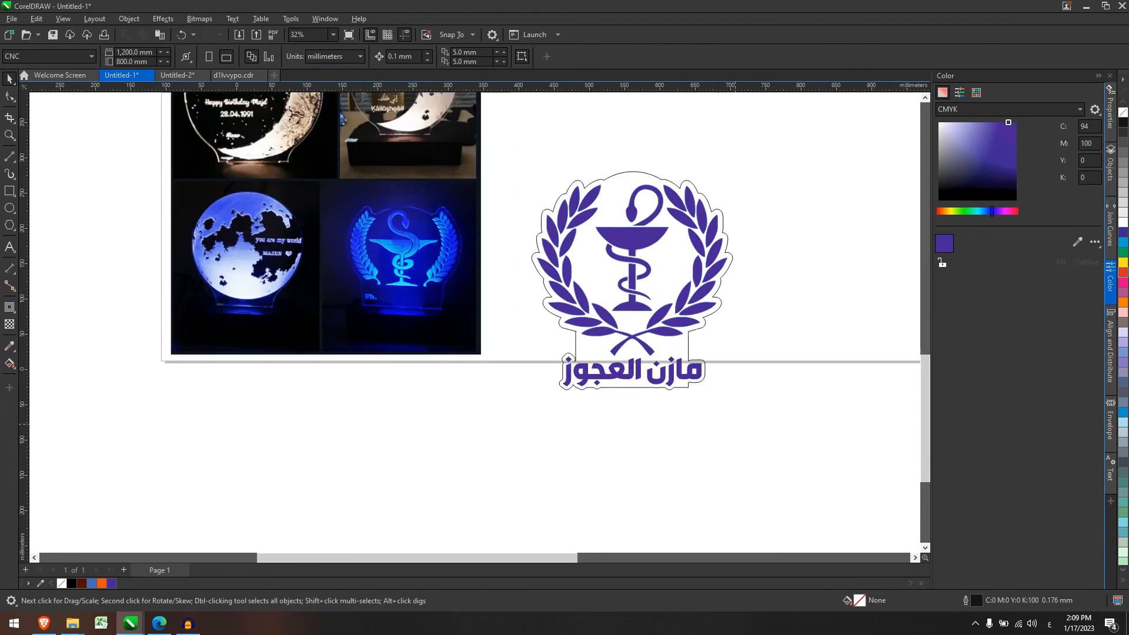
pyautogui.scroll(3, 655, 396)
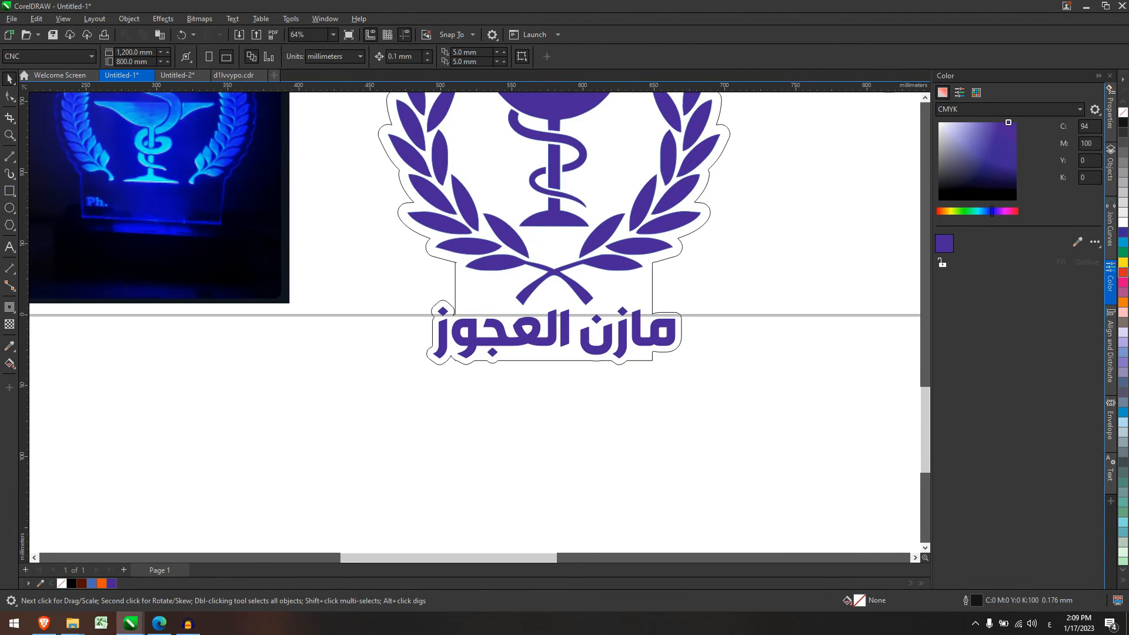
pyautogui.click(10, 191)
pyautogui.scroll(2, 464, 377)
pyautogui.moveTo(484, 361); pyautogui.dragTo(592, 392)
pyautogui.moveTo(722, 406); pyautogui.dragTo(766, 405)
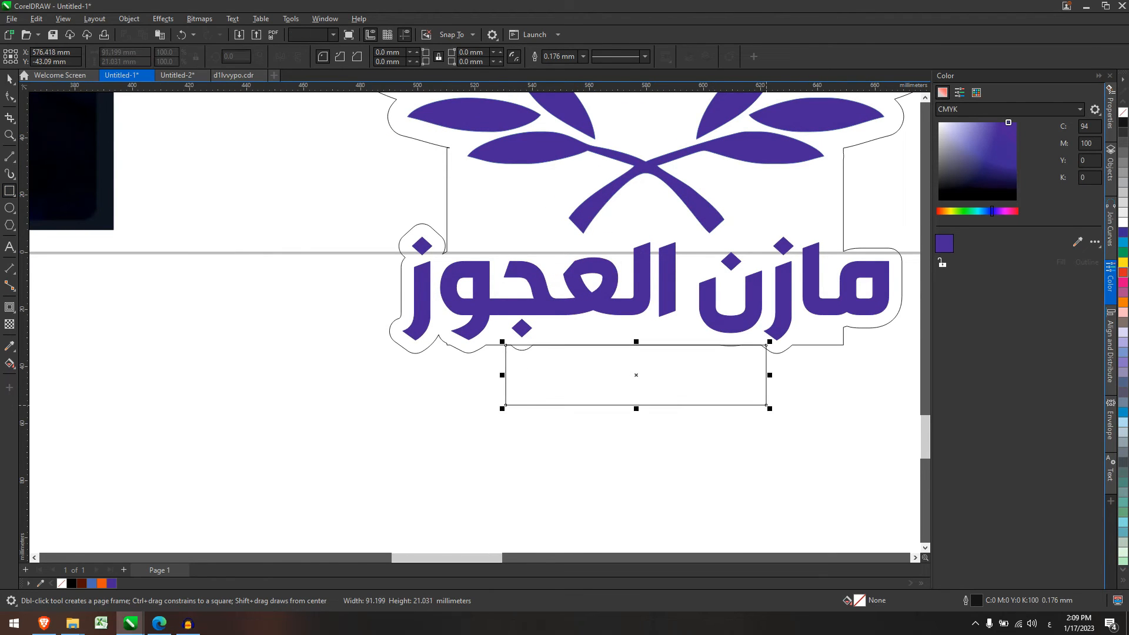
# Set the base rectangle to 80 mm wide and 20 mm high.
pyautogui.doubleClick(113, 53)
pyautogui.write('8')
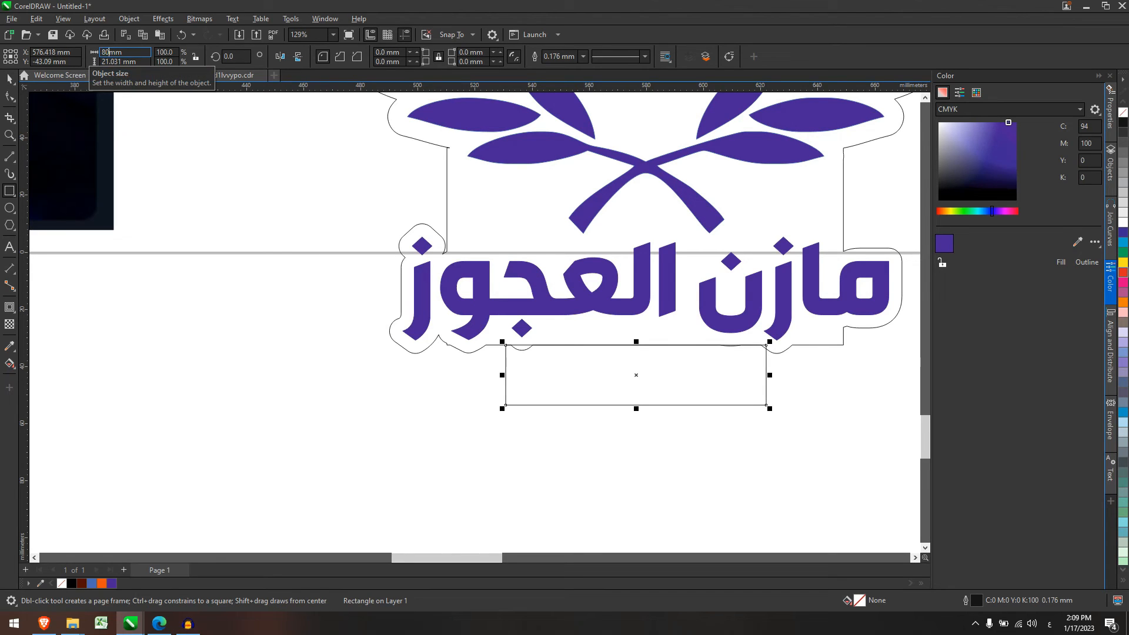
pyautogui.write('0')
pyautogui.press('Return')
pyautogui.press('Tab')
pyautogui.write('2')
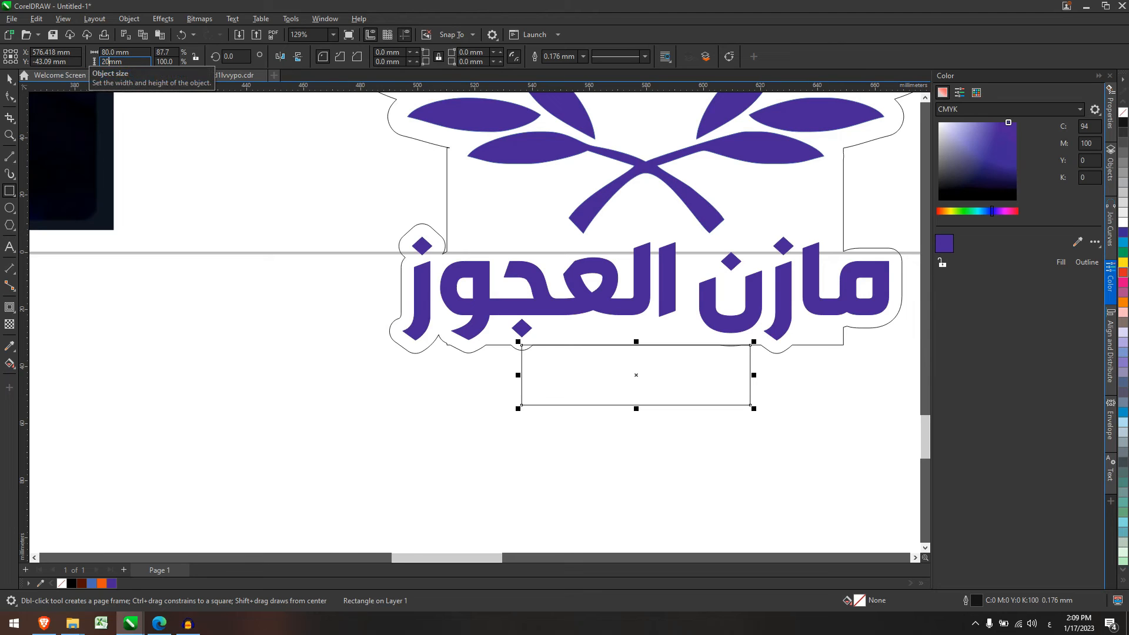
pyautogui.write('0')
pyautogui.press('Return')
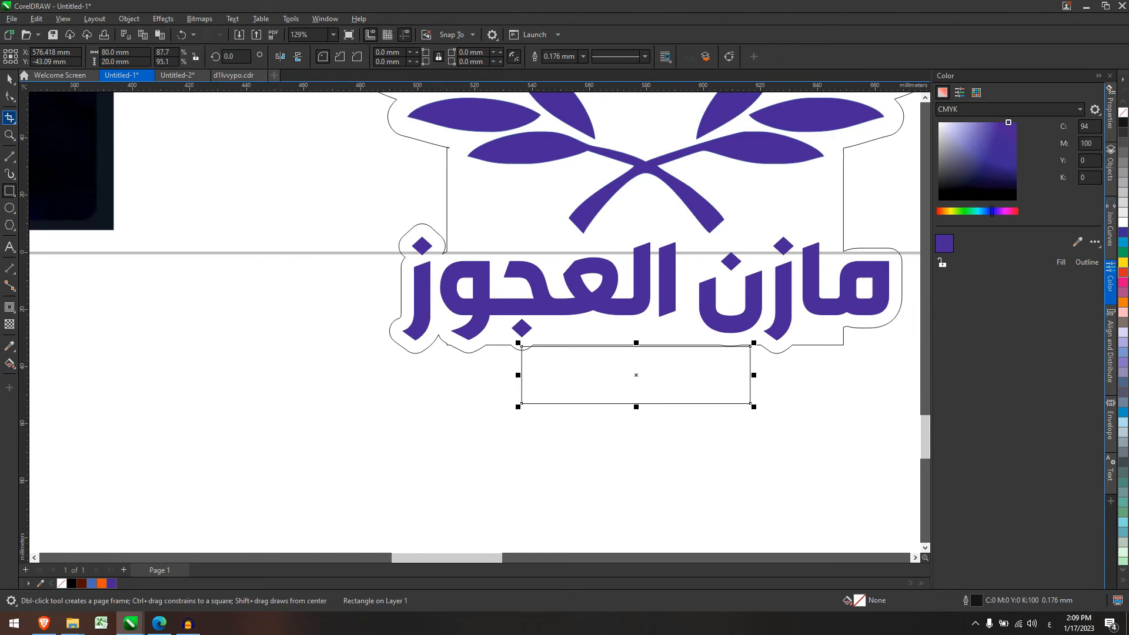
# Nudge the rectangle right and stretch its top up under the outline, making it 80 × 24.394 mm.
pyautogui.click(9, 78)
pyautogui.scroll(2, 721, 370)
pyautogui.moveTo(722, 370); pyautogui.dragTo(729, 370)
pyautogui.moveTo(616, 335); pyautogui.dragTo(616, 319)
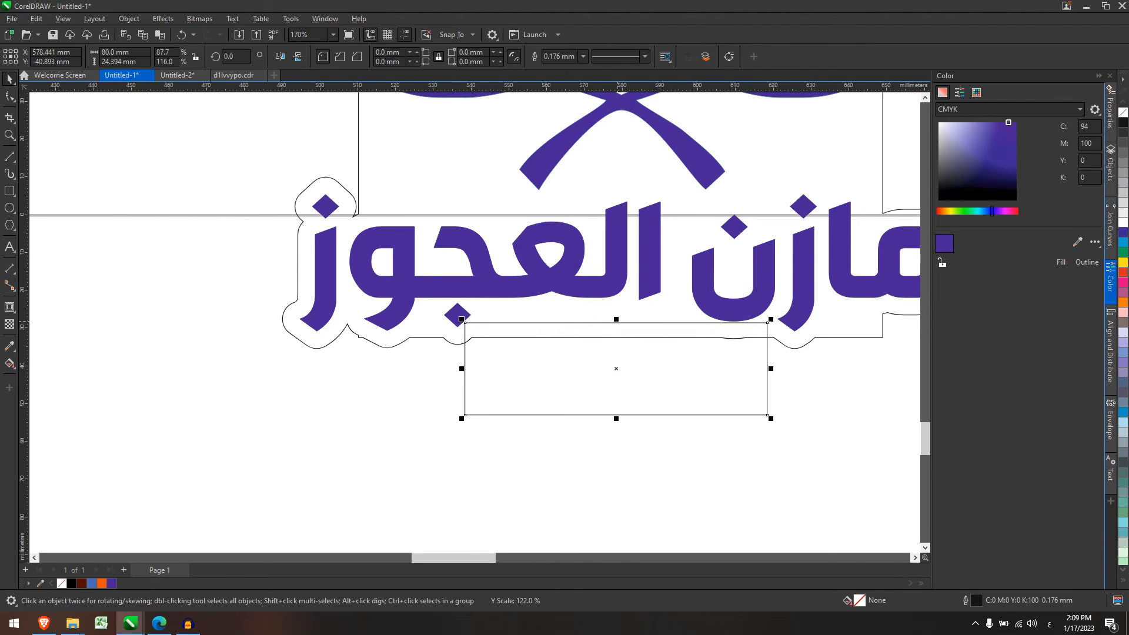
pyautogui.scroll(-2, 618, 322)
pyautogui.scroll(-5, 686, 359)
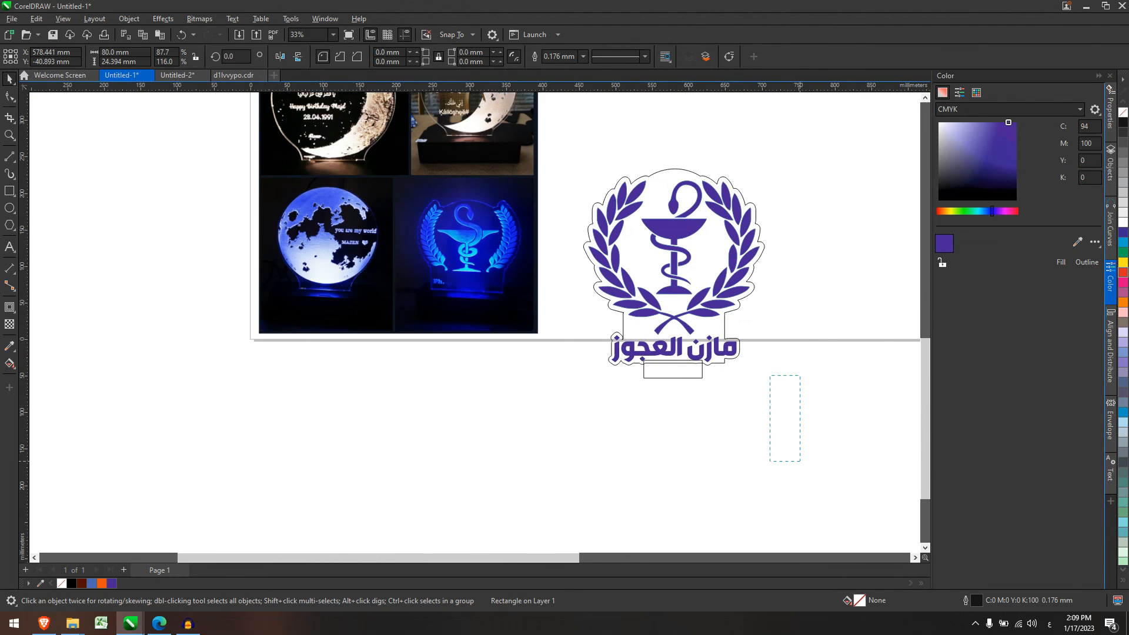
# Select the base rectangle together with the logo's cut outline.
pyautogui.click(646, 387)
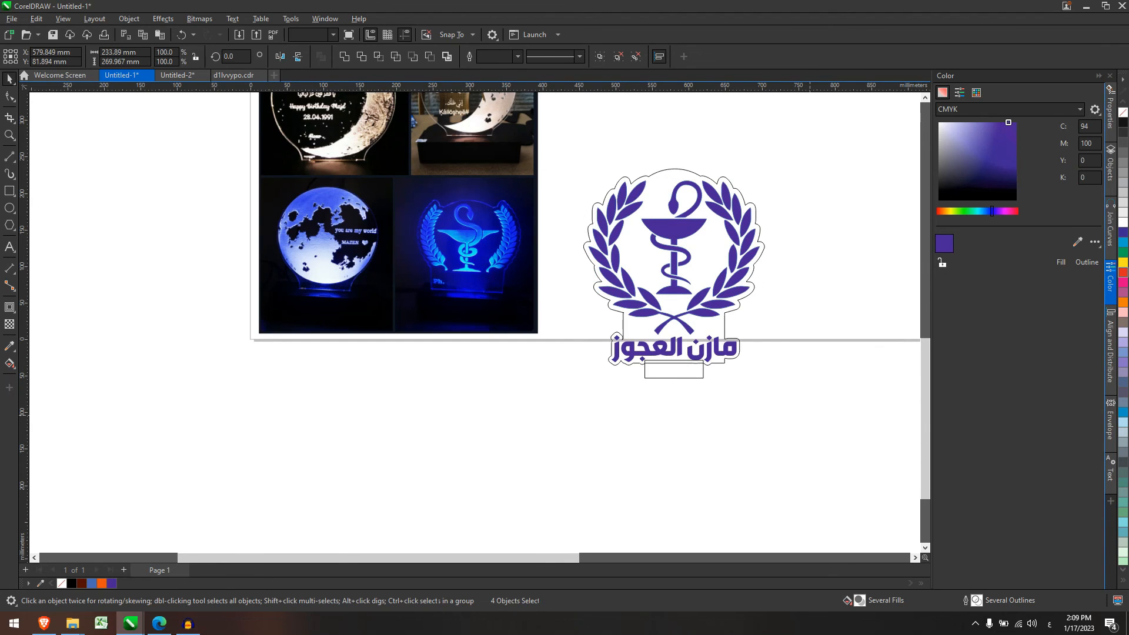
pyautogui.scroll(3, 645, 388)
pyautogui.moveTo(844, 434); pyautogui.dragTo(614, 283)
pyautogui.click(824, 326)
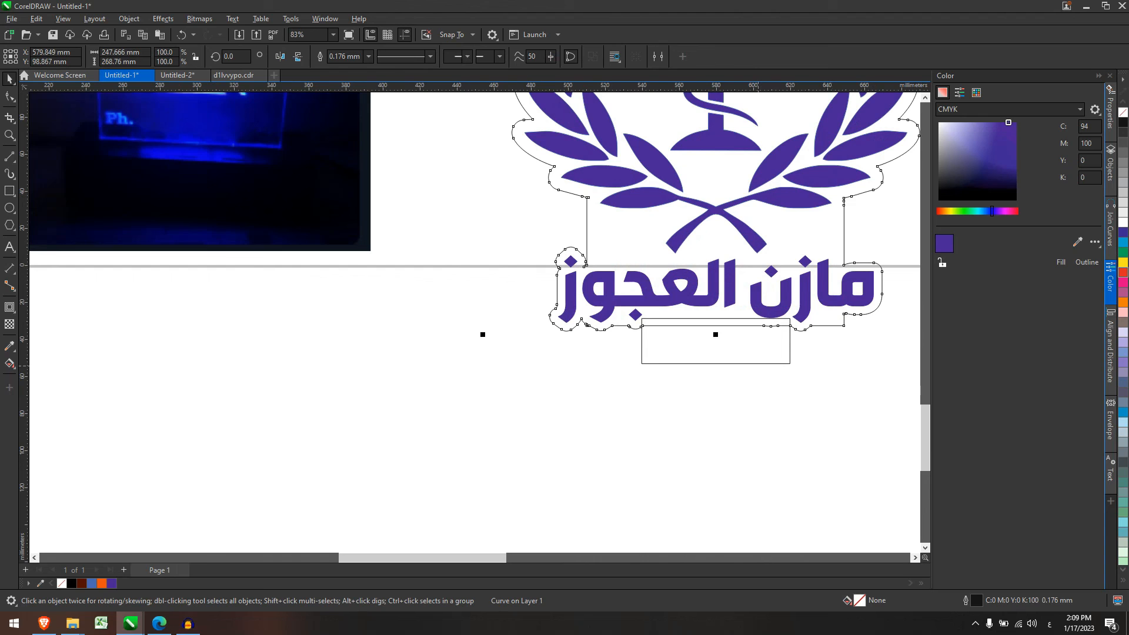
# Weld the base tab into the cut outline, making the logo 247.666 × 288.337 mm.
pyautogui.click(756, 361)
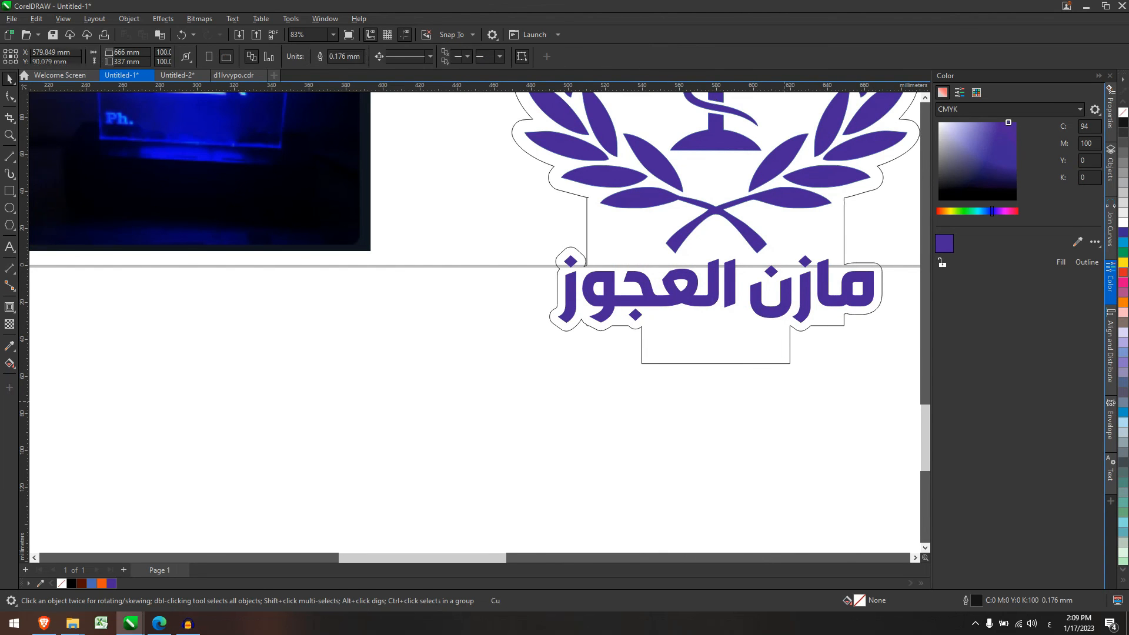
pyautogui.scroll(-3, 756, 361)
pyautogui.scroll(-2, 816, 395)
# Undo a stray move that left the outline behind and marquee-select all four logo objects.
pyautogui.moveTo(738, 237); pyautogui.dragTo(900, 465)
pyautogui.scroll(-3, 755, 406)
pyautogui.scroll(2, 818, 359)
pyautogui.moveTo(693, 353); pyautogui.dragTo(710, 137)
pyautogui.hotkey('ctrl', 'z')
pyautogui.moveTo(628, 321); pyautogui.dragTo(749, 458)
# Group the four logo objects and drag the group up toward the top of the page.
pyautogui.hotkey('ctrl', 'g')
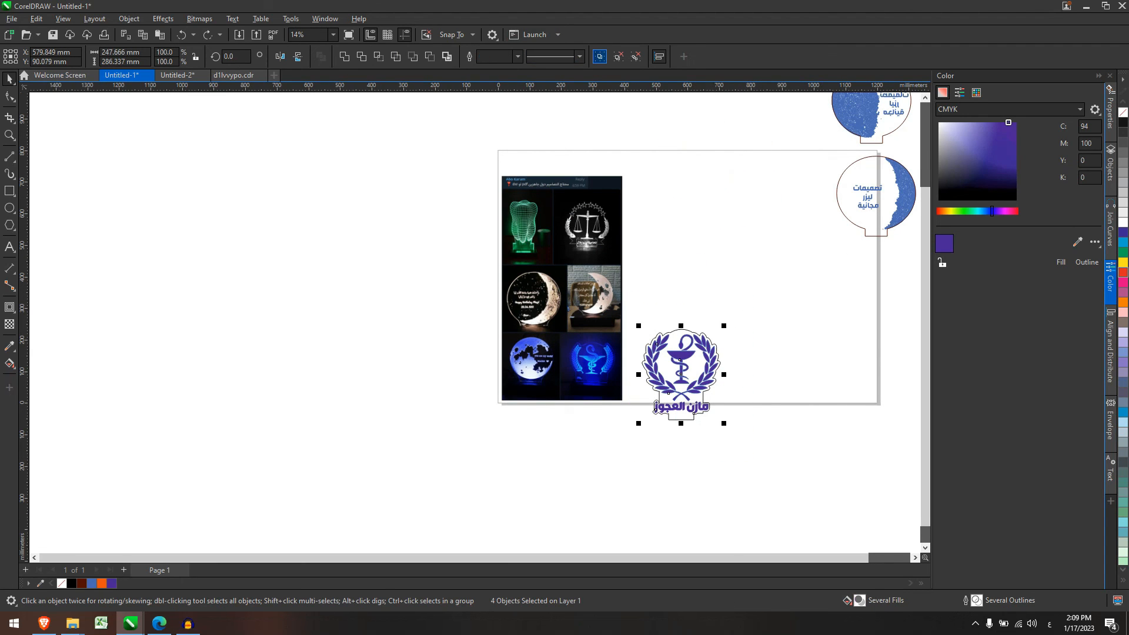
pyautogui.moveTo(721, 376); pyautogui.dragTo(751, 192)
pyautogui.scroll(-2, 787, 235)
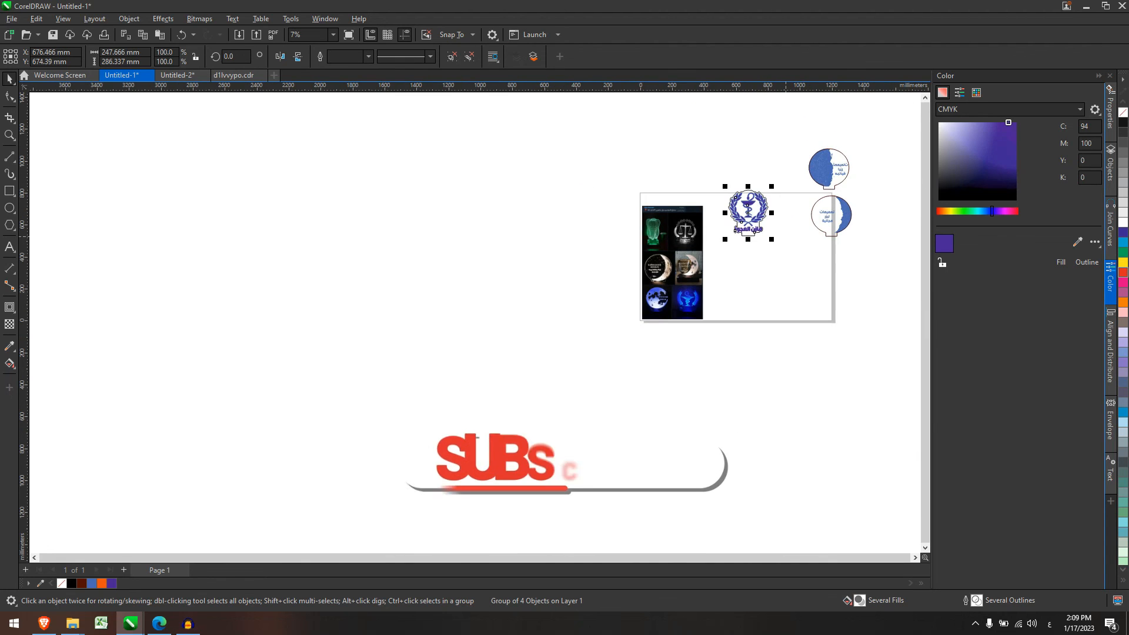
pyautogui.scroll(2, 893, 132)
pyautogui.moveTo(591, 358); pyautogui.dragTo(604, 277)
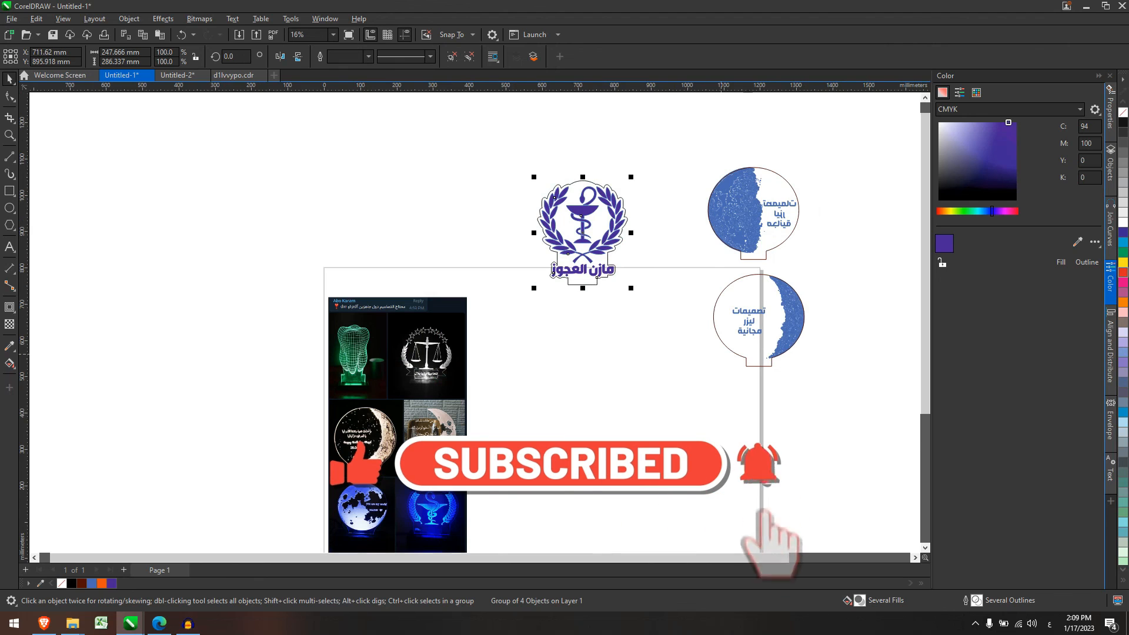
pyautogui.scroll(2, 520, 323)
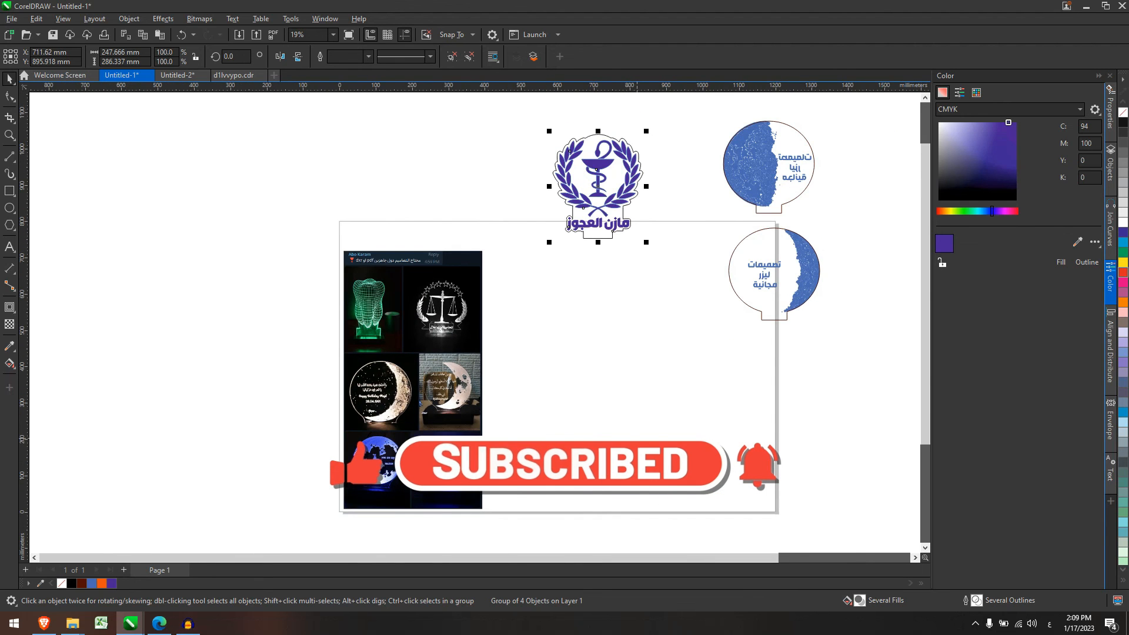
pyautogui.scroll(1, 343, 282)
pyautogui.scroll(-2, 490, 311)
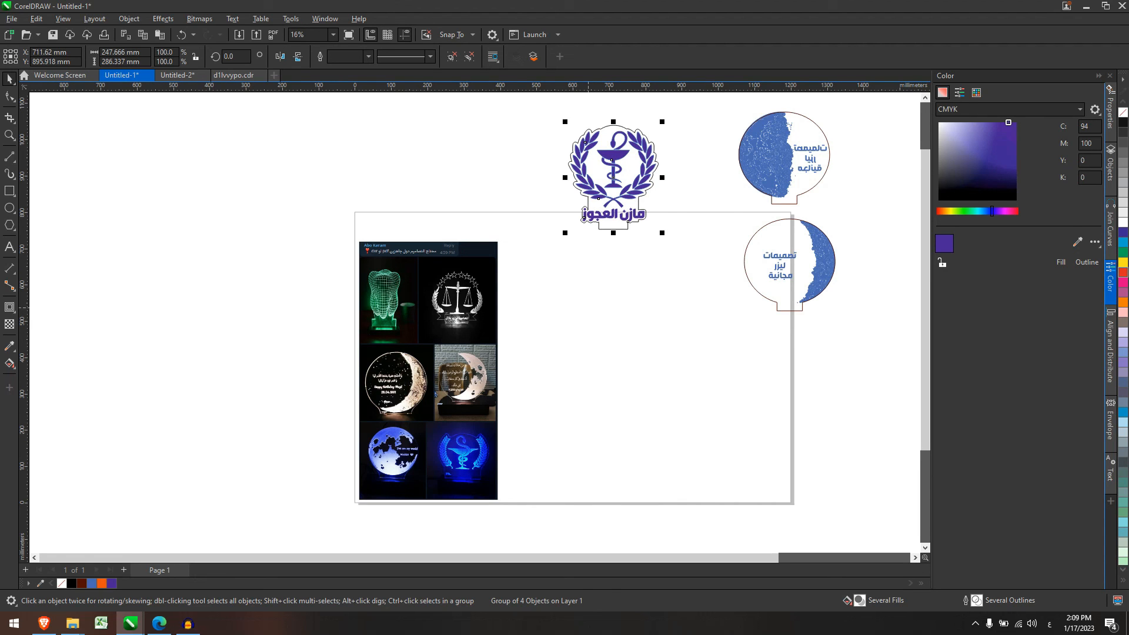
pyautogui.scroll(1, 605, 133)
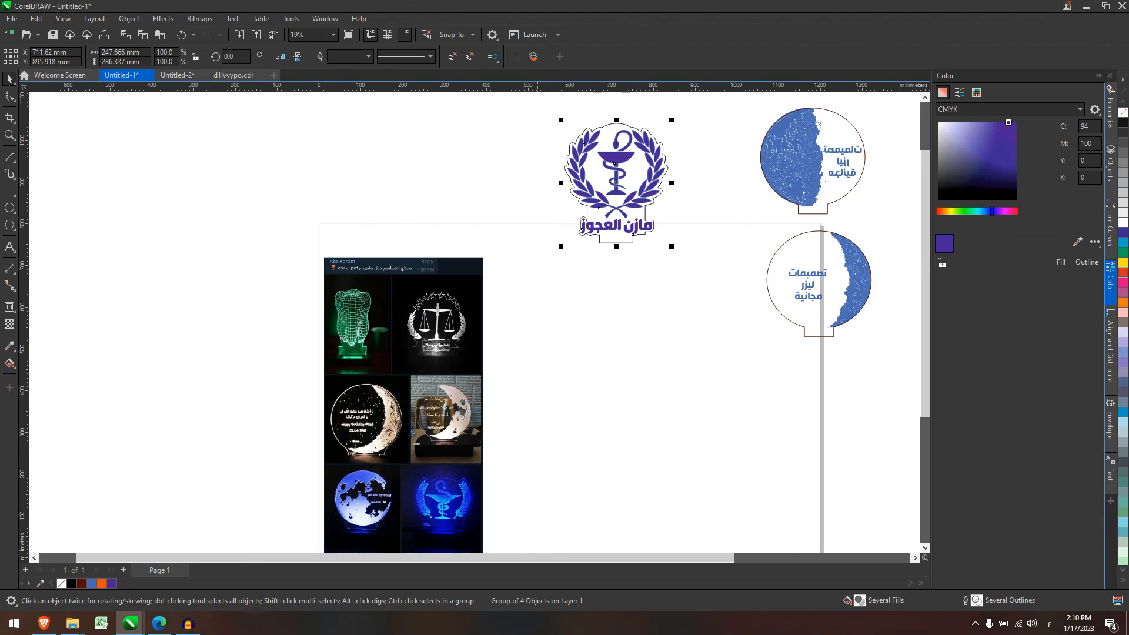
pyautogui.moveTo(616, 176); pyautogui.dragTo(626, 284)
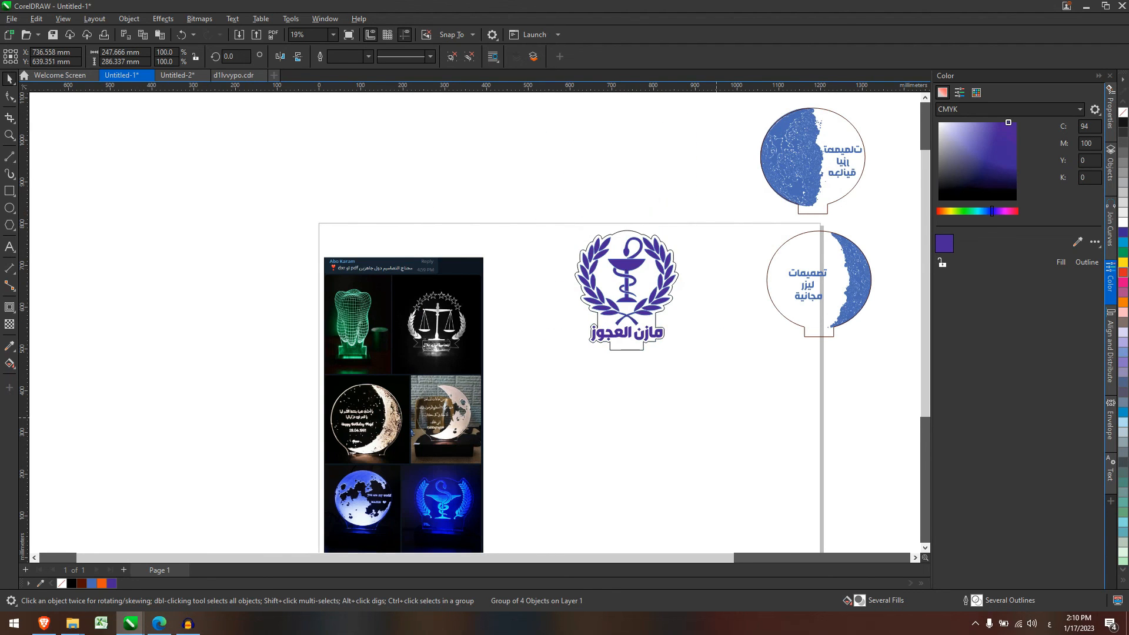
pyautogui.click(717, 418)
# Place the logo group at the page's top edge beside the two moon lamp designs.
pyautogui.scroll(3, 634, 224)
pyautogui.moveTo(442, 188); pyautogui.dragTo(788, 544)
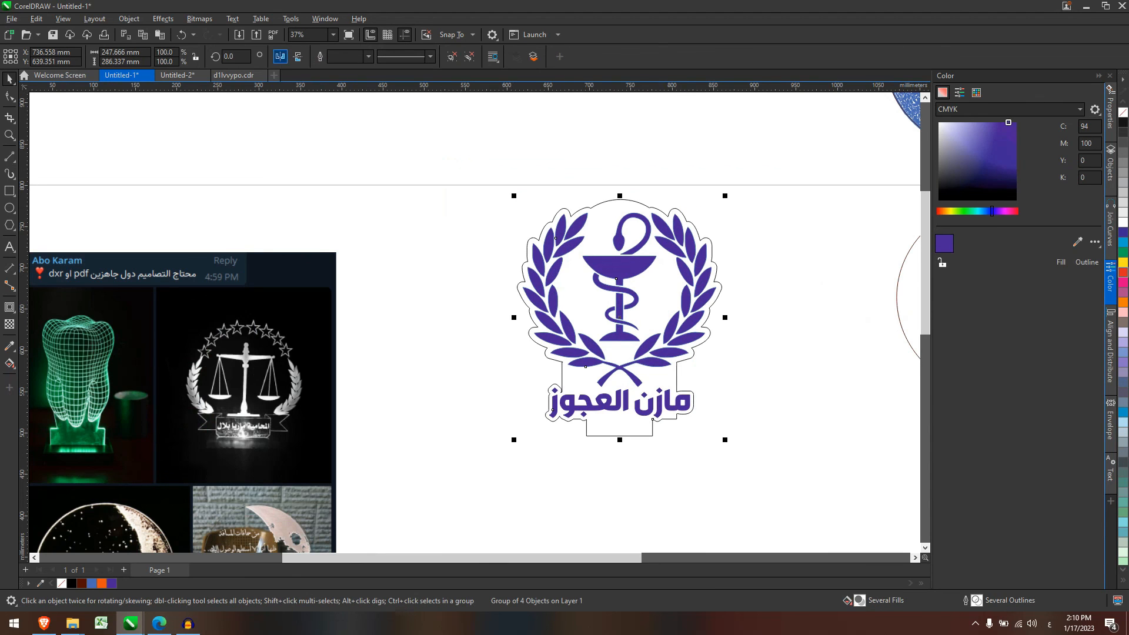
pyautogui.click(279, 56)
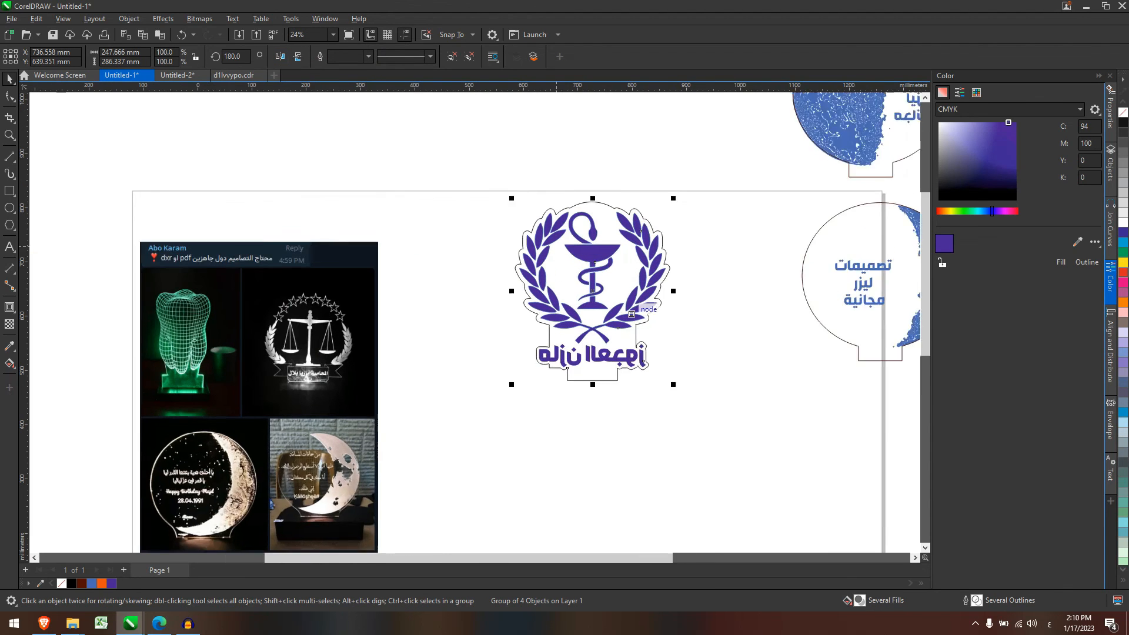
pyautogui.click(280, 57)
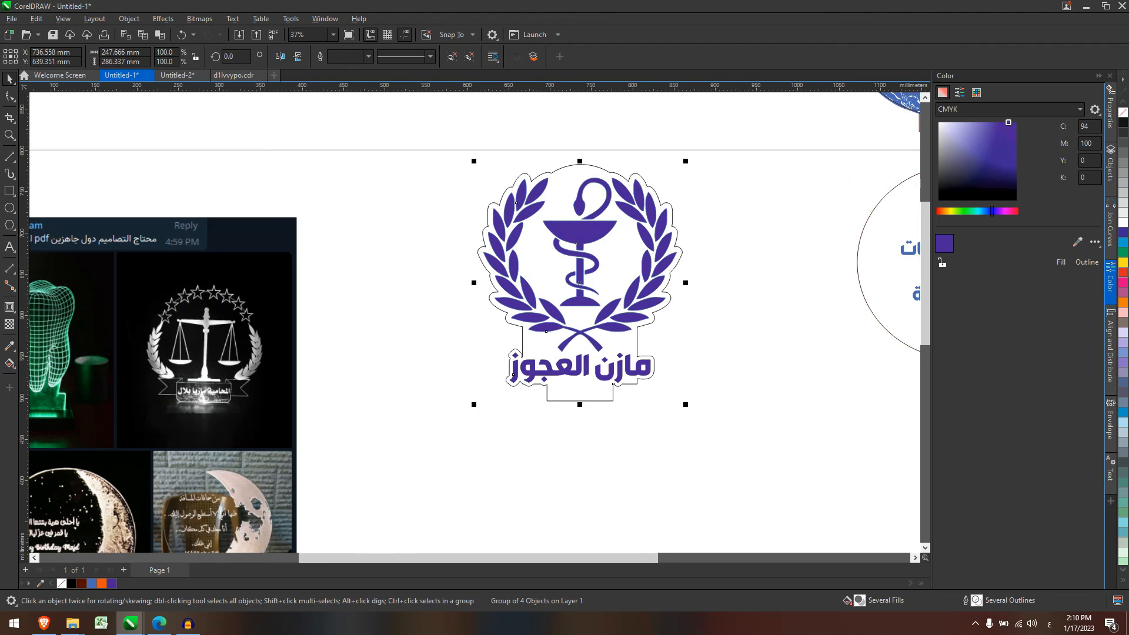
pyautogui.click(734, 407)
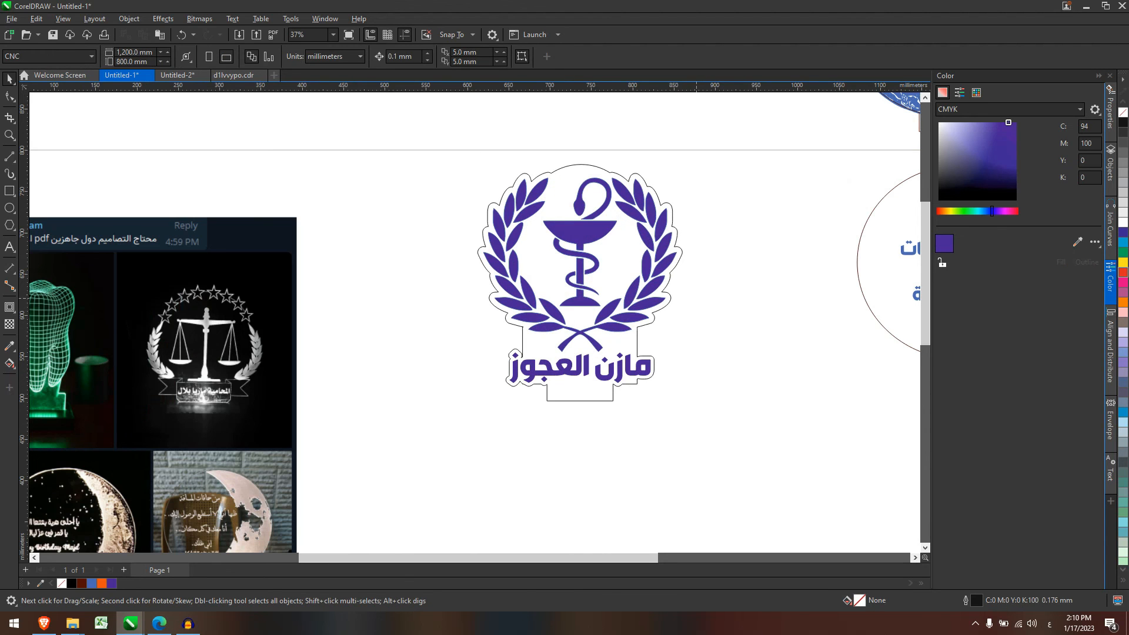
pyautogui.scroll(-5, 696, 298)
pyautogui.moveTo(640, 268); pyautogui.dragTo(619, 195)
pyautogui.click(689, 311)
pyautogui.scroll(2, 689, 311)
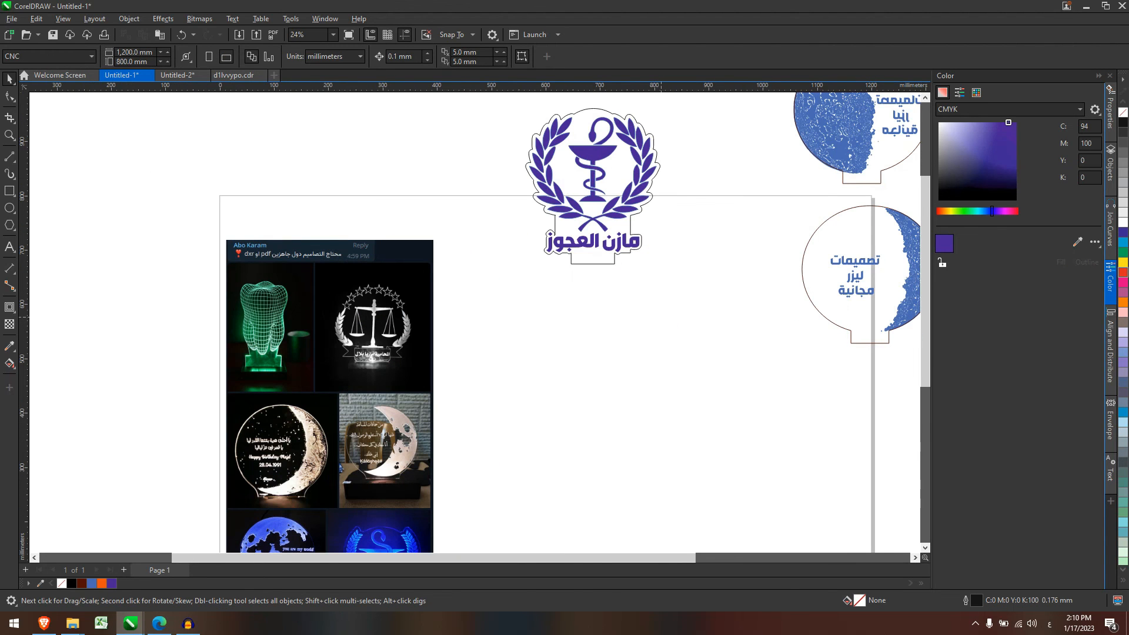